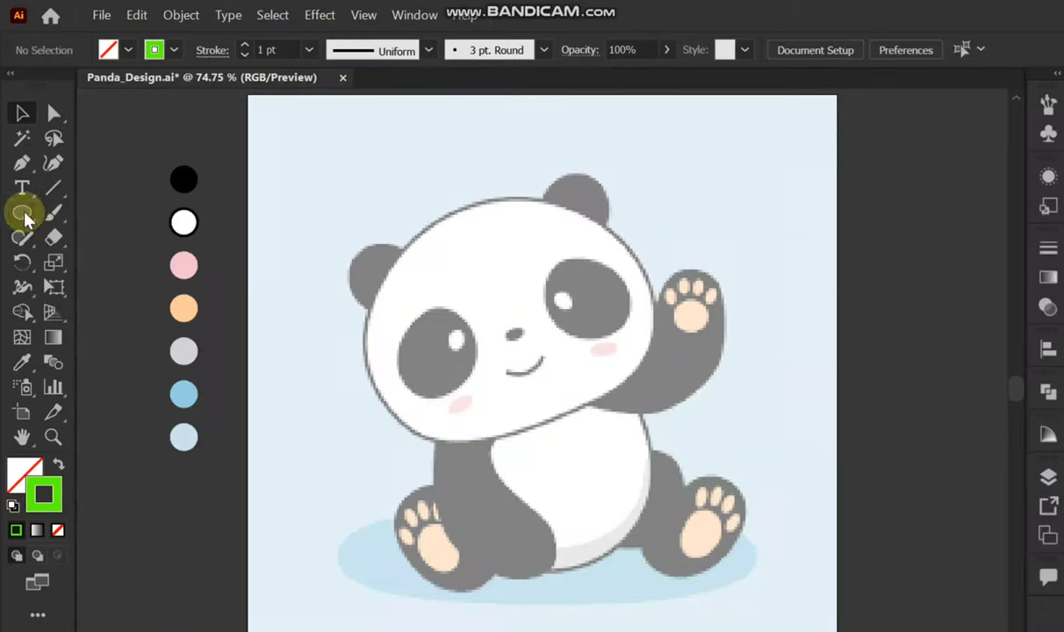
# Step: Draw an ellipse over the panda's head and rotate it to match the head's tilt
pyautogui.click(23, 214)
pyautogui.moveTo(397, 241); pyautogui.dragTo(645, 436)
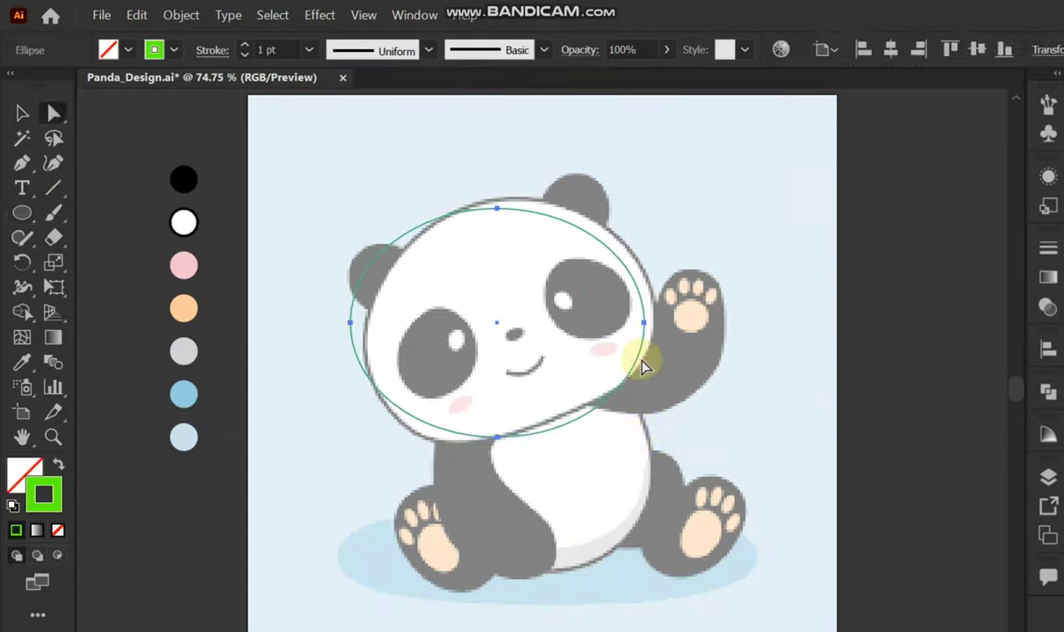
pyautogui.press('v')
pyautogui.moveTo(653, 203); pyautogui.dragTo(600, 142)
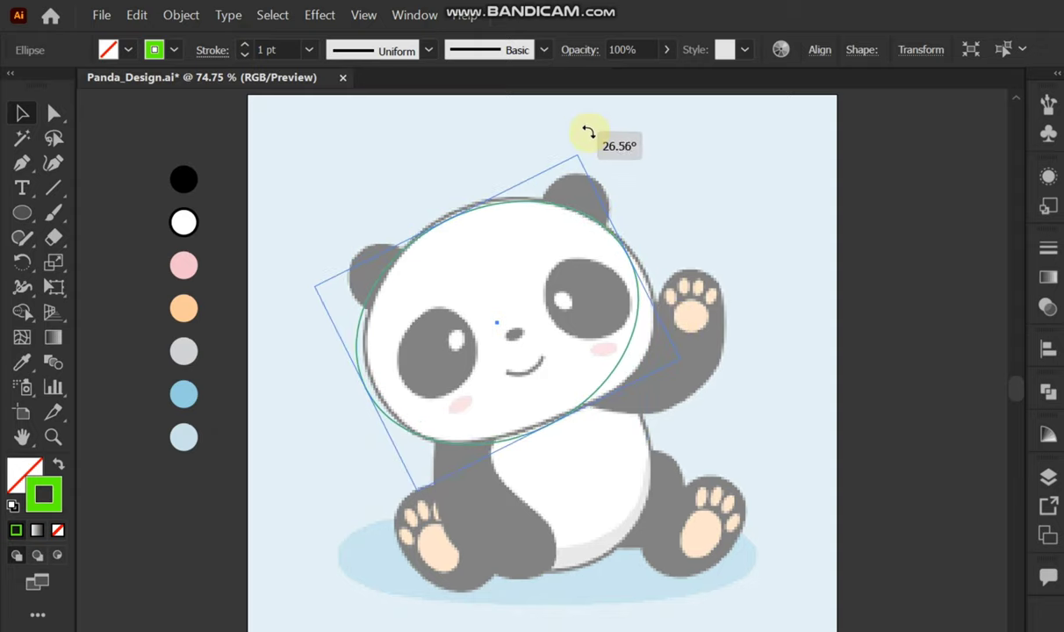
pyautogui.moveTo(614, 244); pyautogui.dragTo(616, 237)
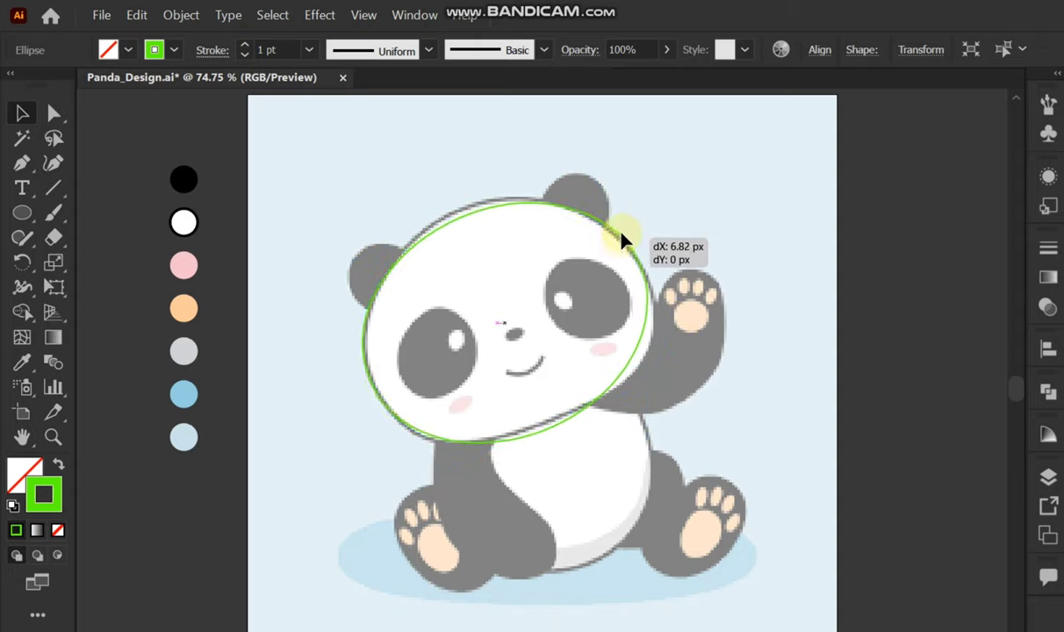
# Step: Stretch the head ellipse to the chin and right edge, then begin the left eye-patch path
pyautogui.click(546, 262)
pyautogui.click(592, 321)
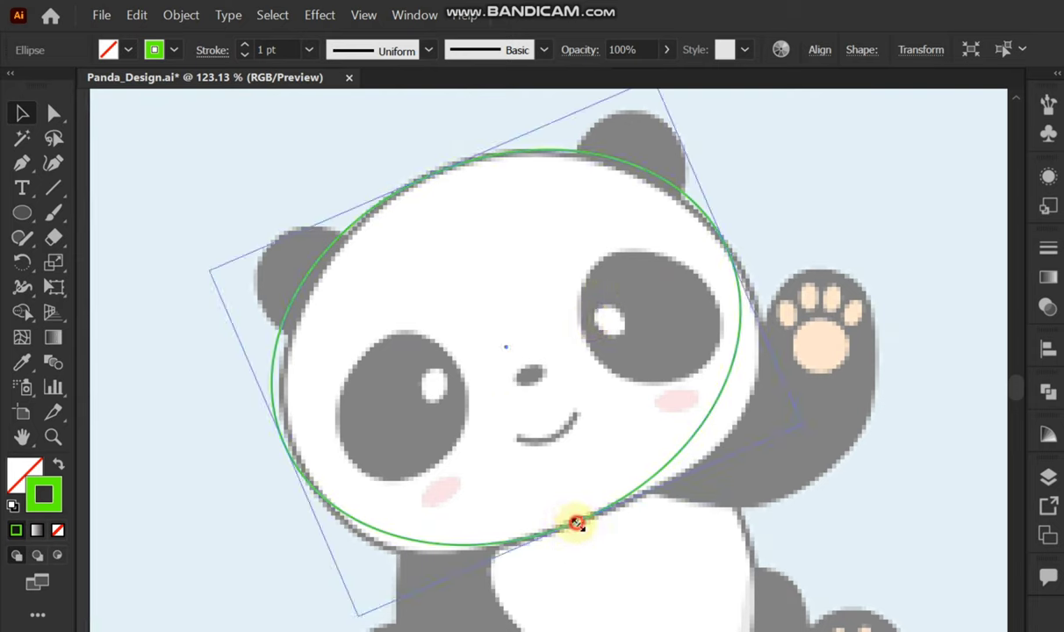
pyautogui.moveTo(576, 523); pyautogui.dragTo(638, 579)
pyautogui.moveTo(737, 250); pyautogui.dragTo(748, 283)
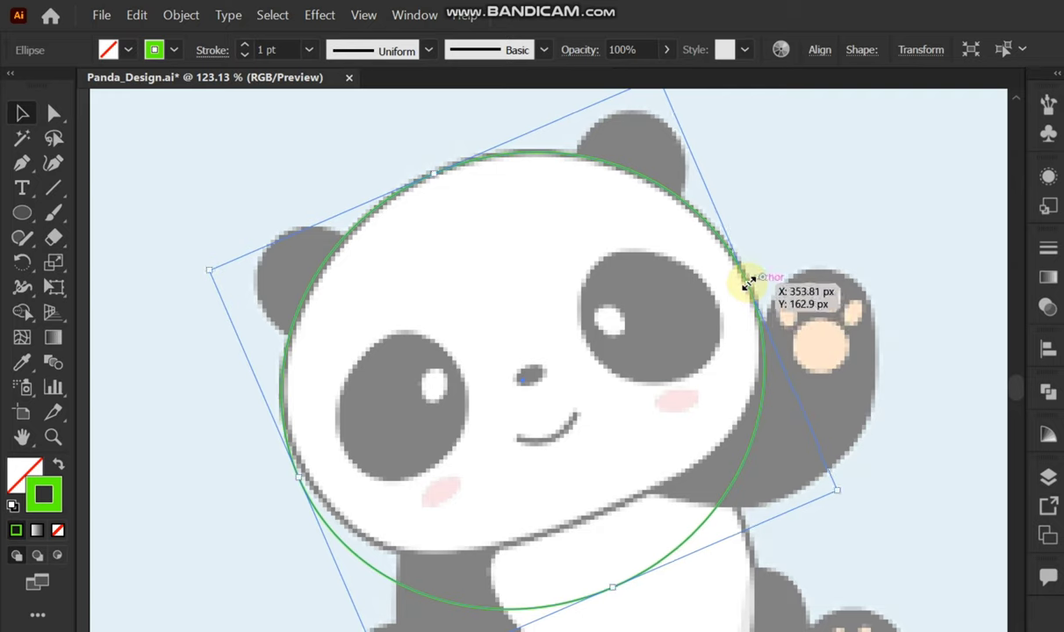
pyautogui.click(408, 328)
pyautogui.click(336, 420)
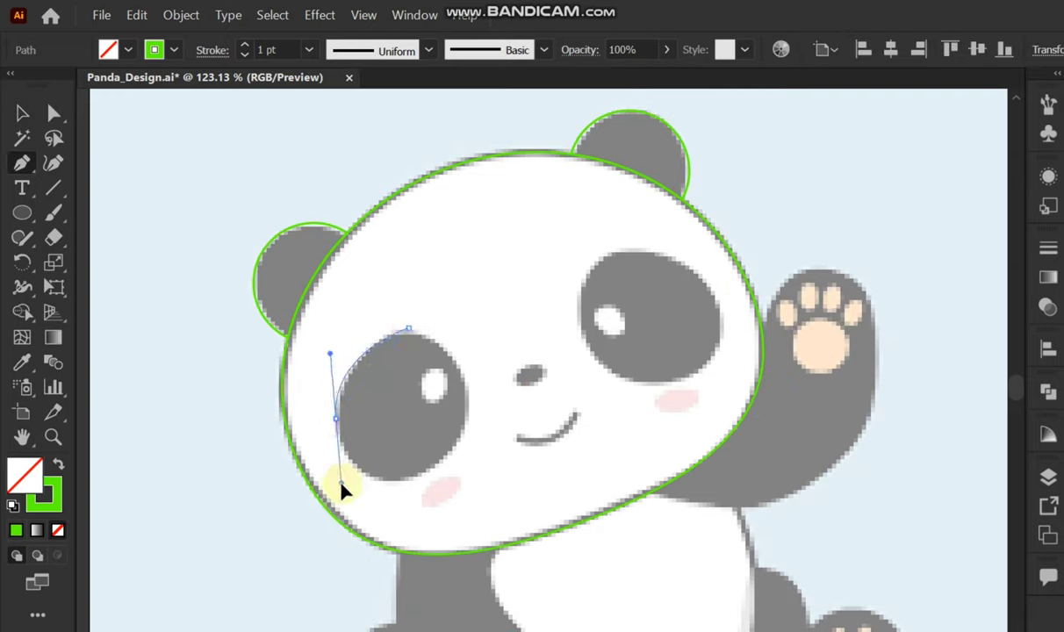
# Step: Close the left eye-patch path with curved anchors below and up its right side
pyautogui.click(336, 419)
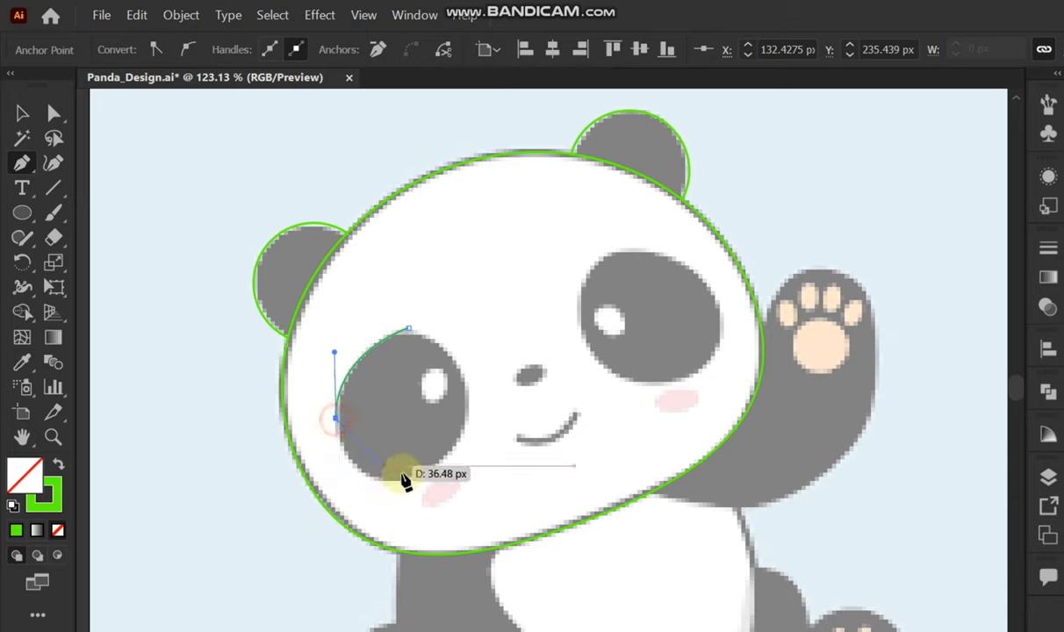
pyautogui.moveTo(405, 478); pyautogui.dragTo(455, 473)
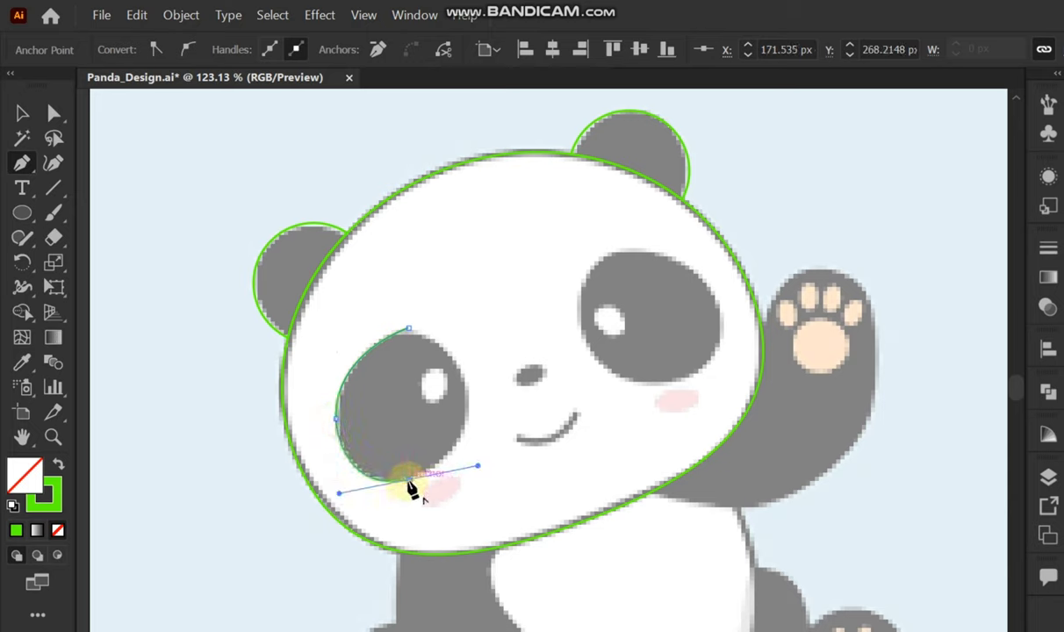
pyautogui.moveTo(470, 395)
pyautogui.mouseDown()
pyautogui.moveTo(453, 326)
pyautogui.moveTo(413, 338)
pyautogui.moveTo(346, 314)
pyautogui.mouseUp()
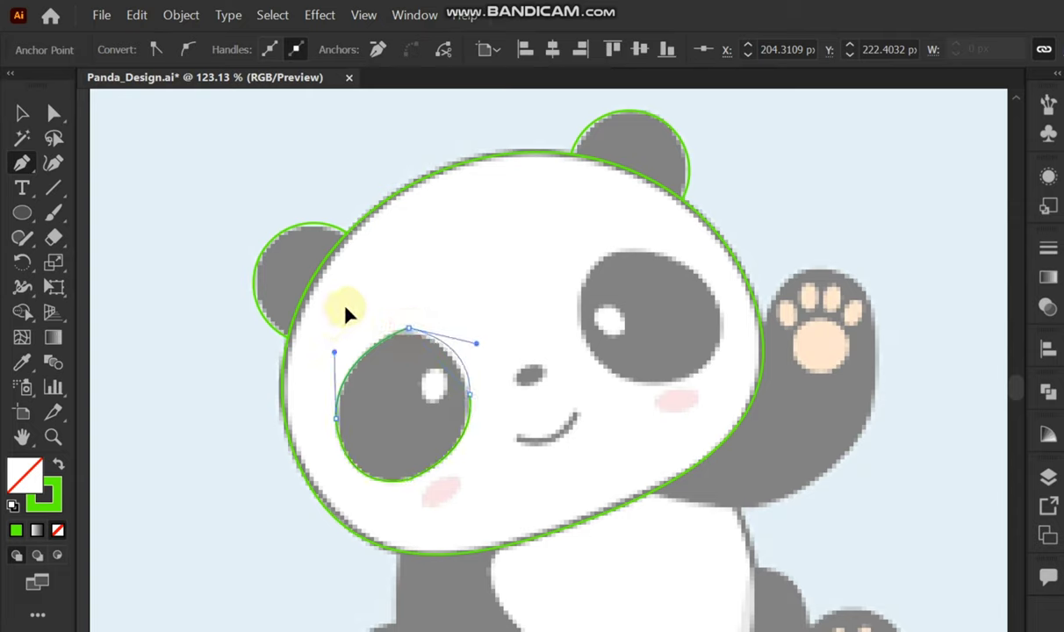
# Step: Reshape the left eye-patch anchors to fit the patch, then deselect the outline
pyautogui.click(53, 114)
pyautogui.moveTo(408, 341); pyautogui.dragTo(404, 375)
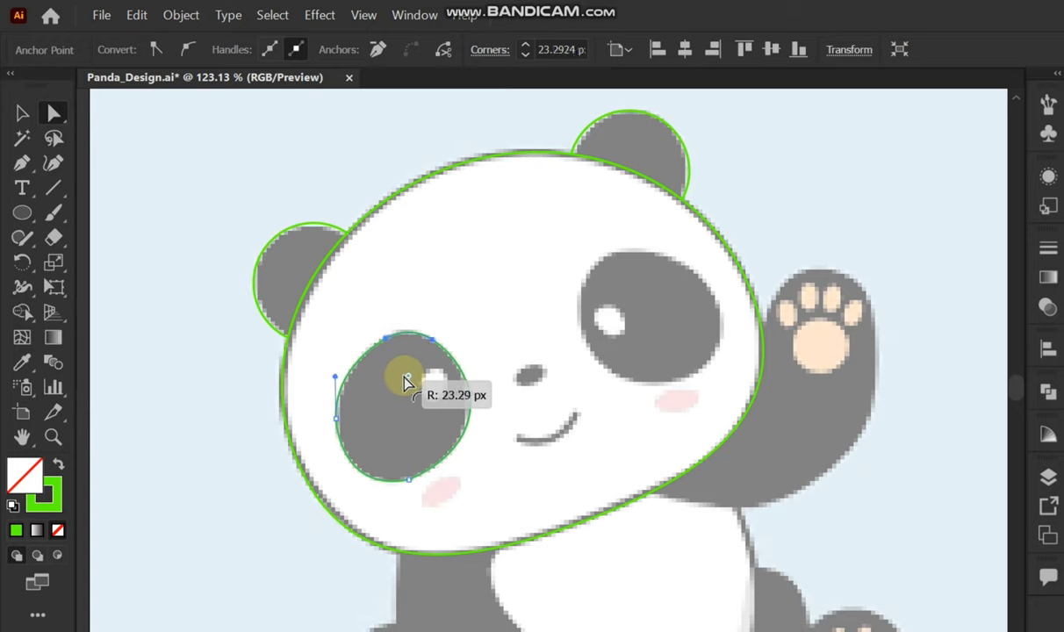
pyautogui.click(468, 399)
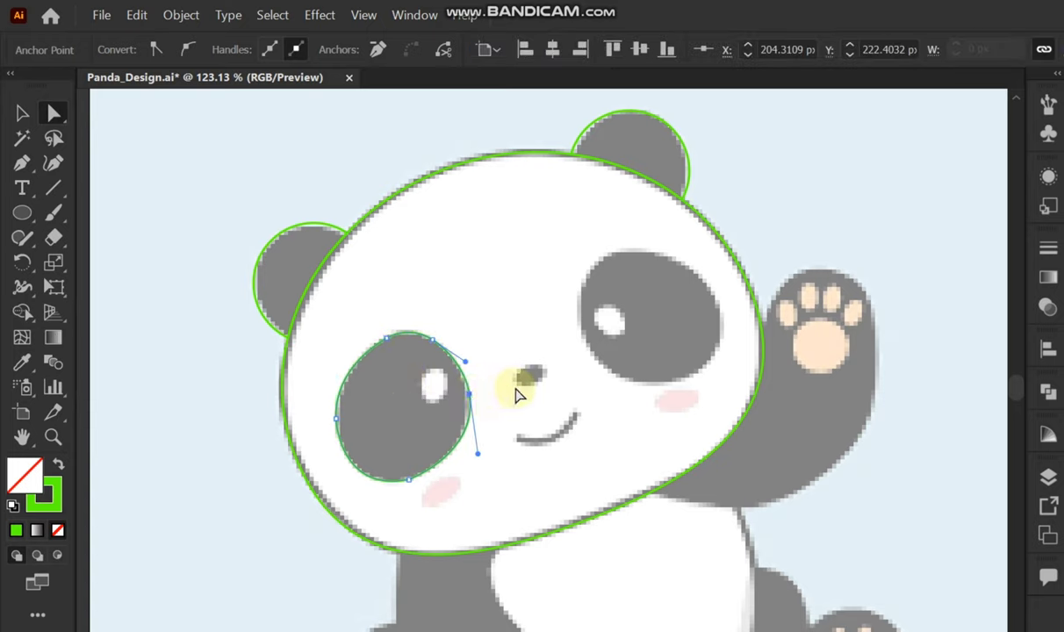
pyautogui.hotkey('ctrl', 'shift', 'a')
pyautogui.click(21, 165)
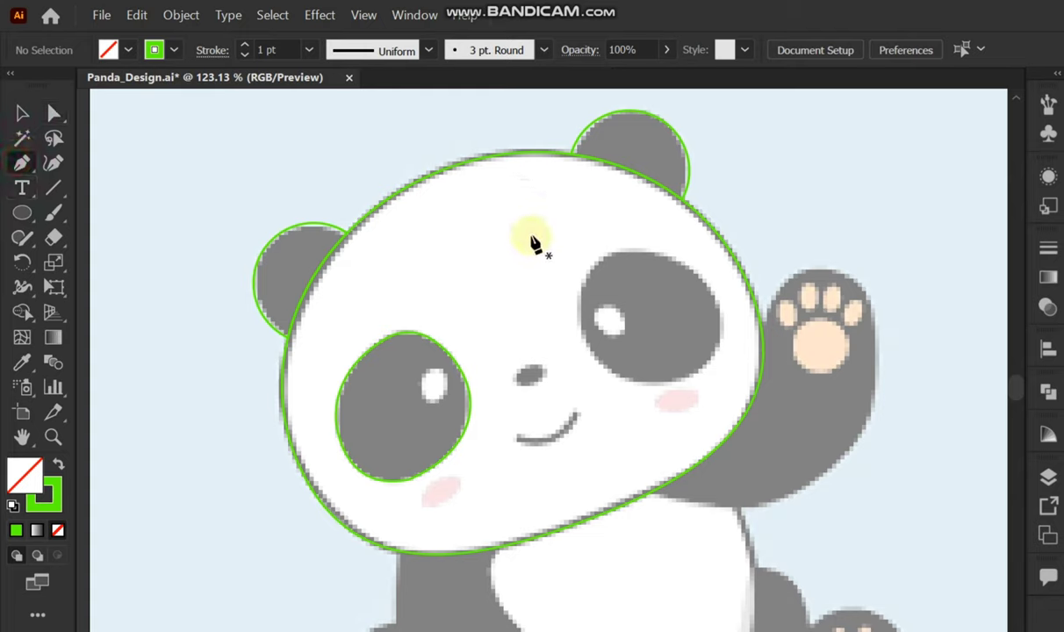
# Step: Draw a closed Pen outline around the right eye patch with curved anchors
pyautogui.click(593, 265)
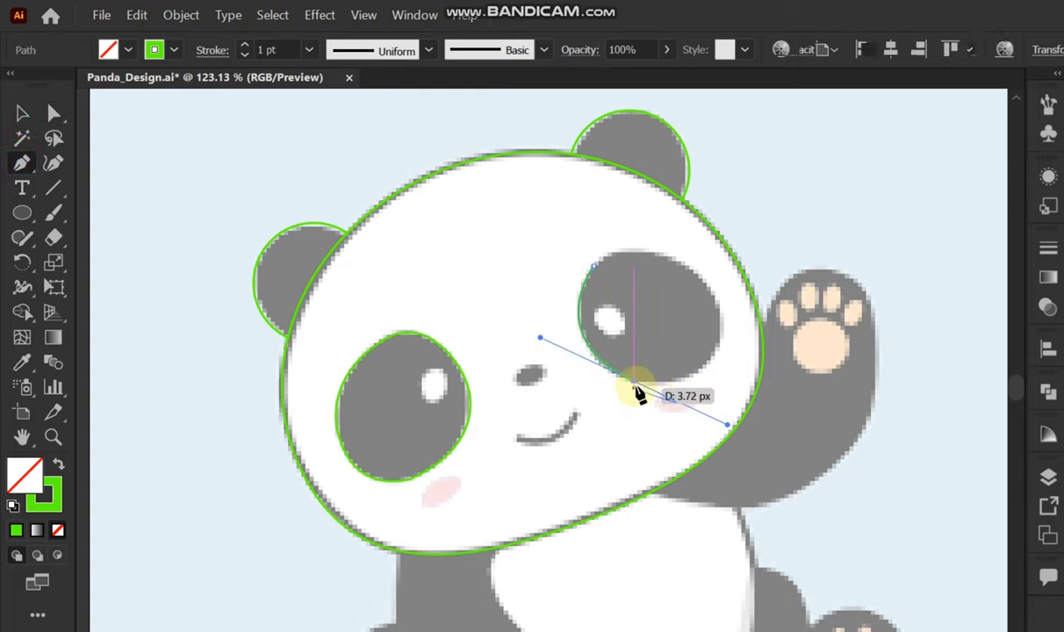
pyautogui.moveTo(632, 380); pyautogui.dragTo(724, 423)
pyautogui.moveTo(722, 328); pyautogui.dragTo(720, 277)
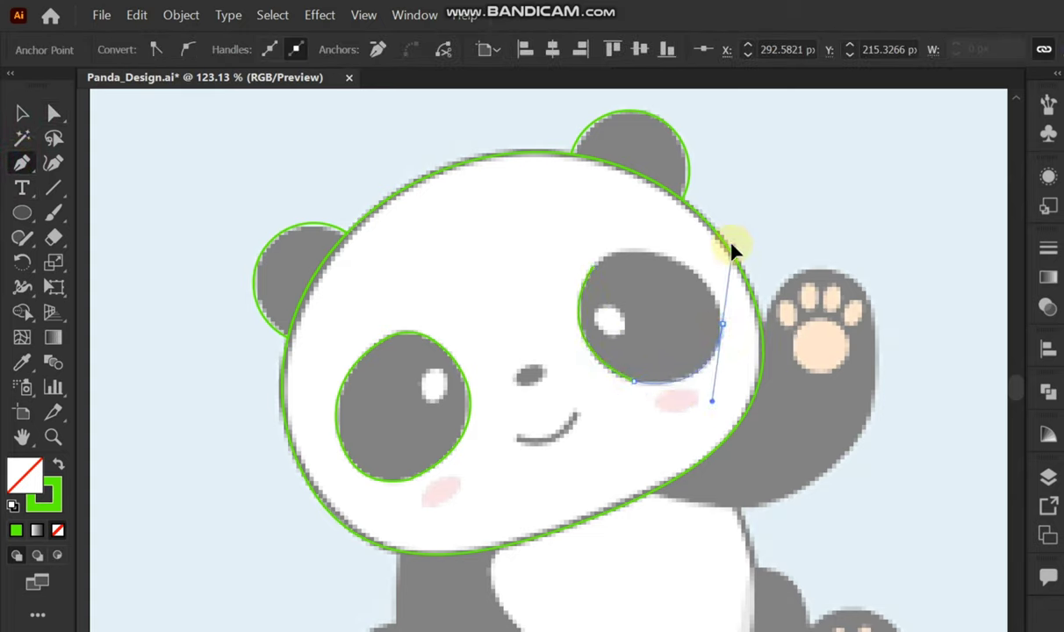
pyautogui.click(724, 326)
pyautogui.moveTo(594, 265); pyautogui.dragTo(536, 301)
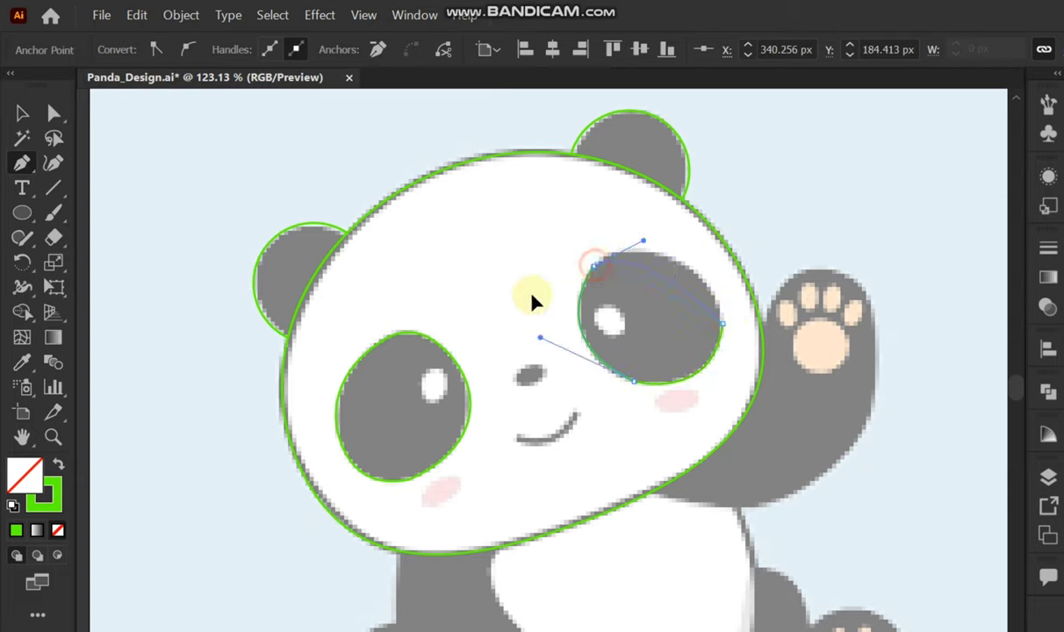
pyautogui.moveTo(489, 344); pyautogui.dragTo(483, 333)
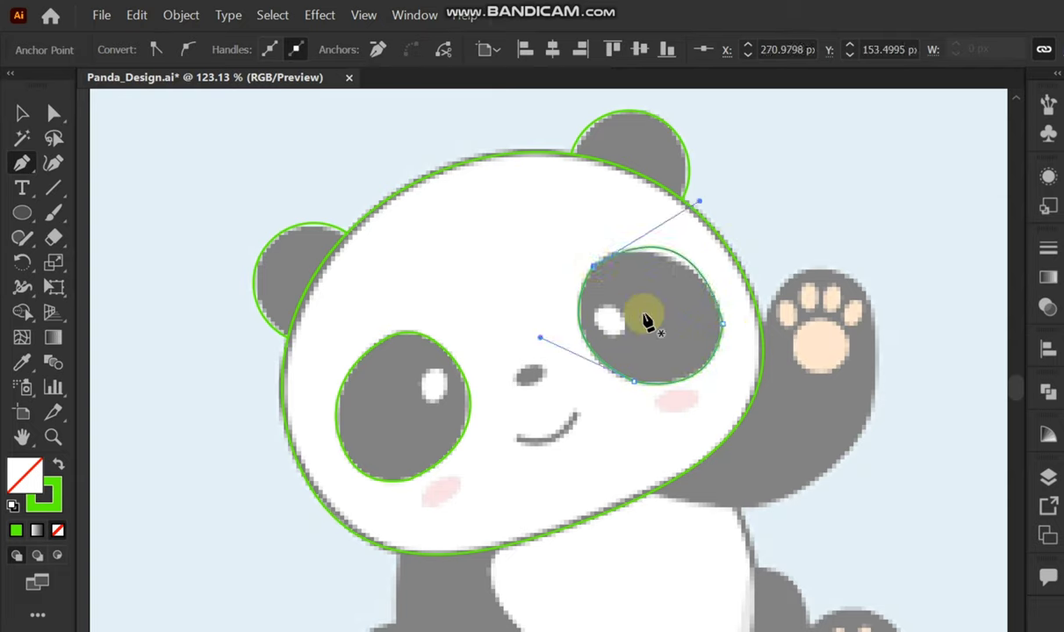
# Step: Nudge the right eye-patch anchors and handles with Direct Selection to fit the patch
pyautogui.click(55, 116)
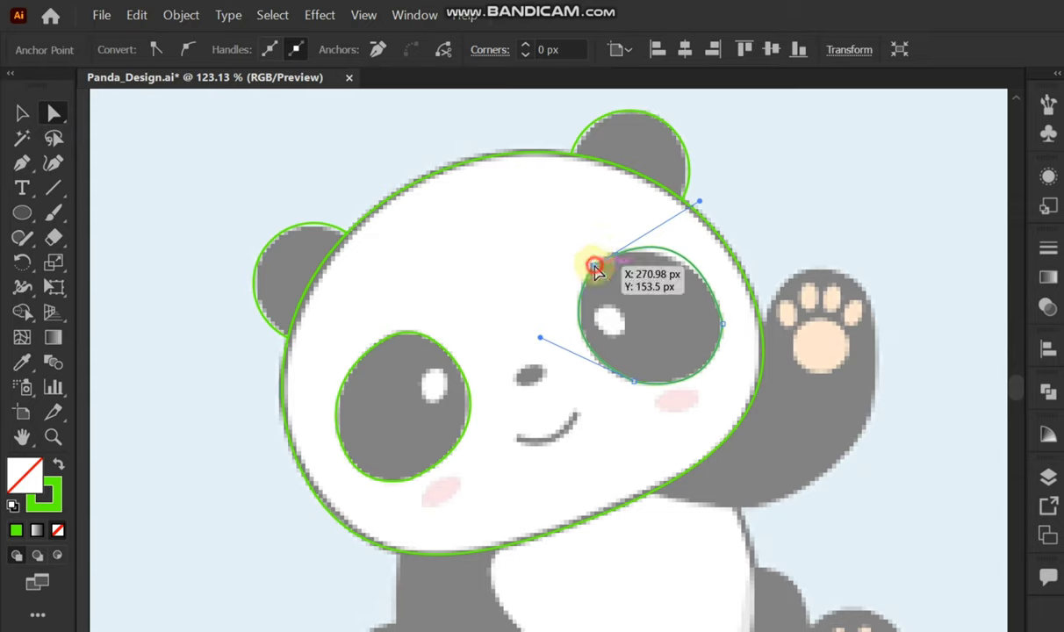
pyautogui.moveTo(592, 266); pyautogui.dragTo(590, 265)
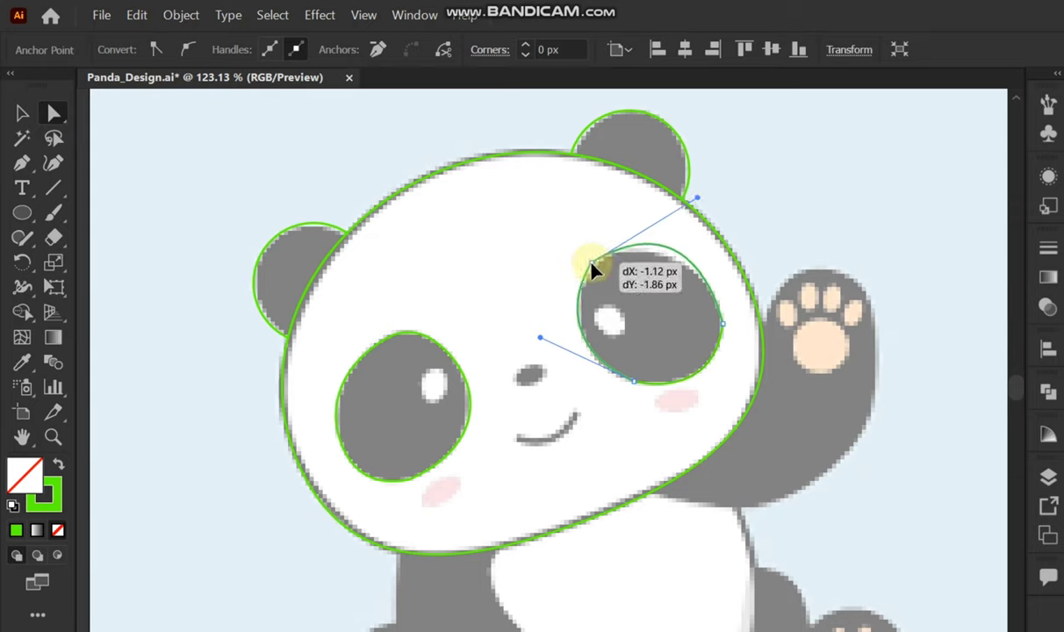
pyautogui.click(698, 201)
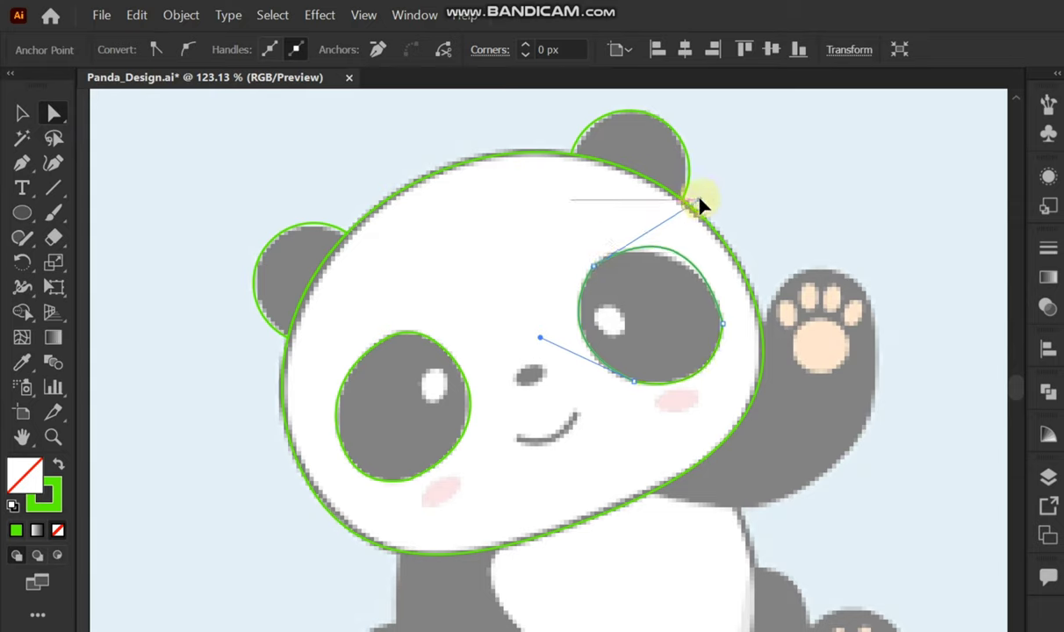
pyautogui.moveTo(595, 266); pyautogui.dragTo(620, 301)
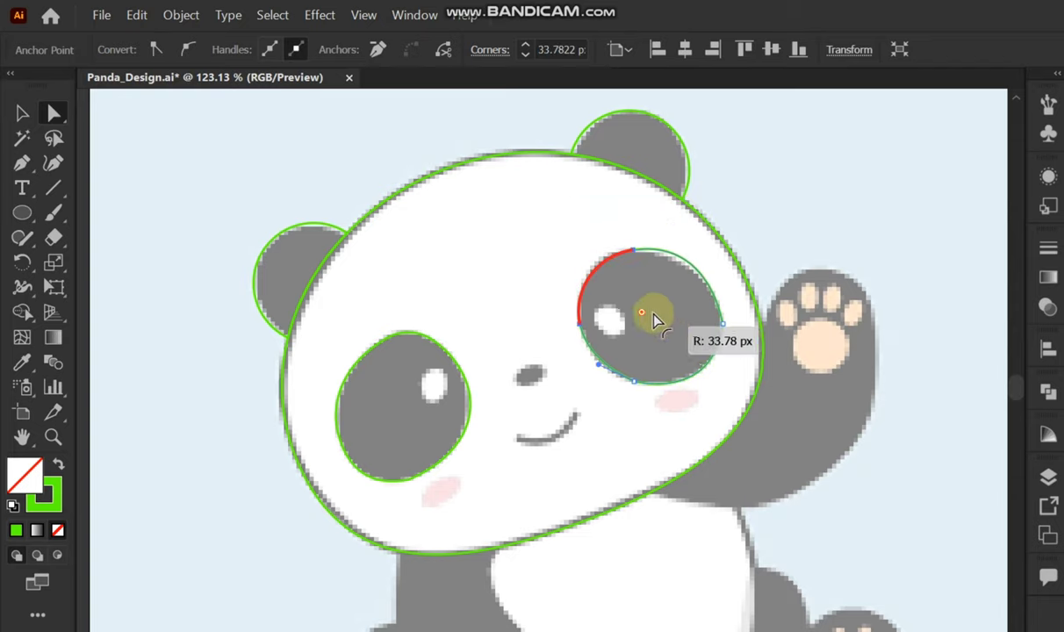
pyautogui.click(711, 326)
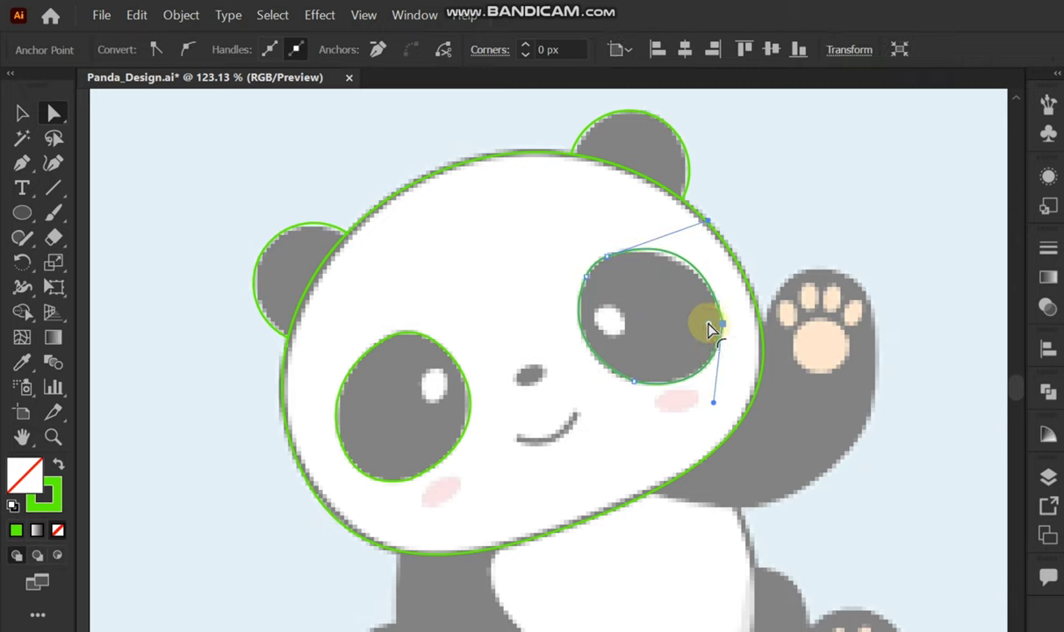
pyautogui.moveTo(712, 328); pyautogui.dragTo(724, 333)
pyautogui.moveTo(717, 409); pyautogui.dragTo(715, 402)
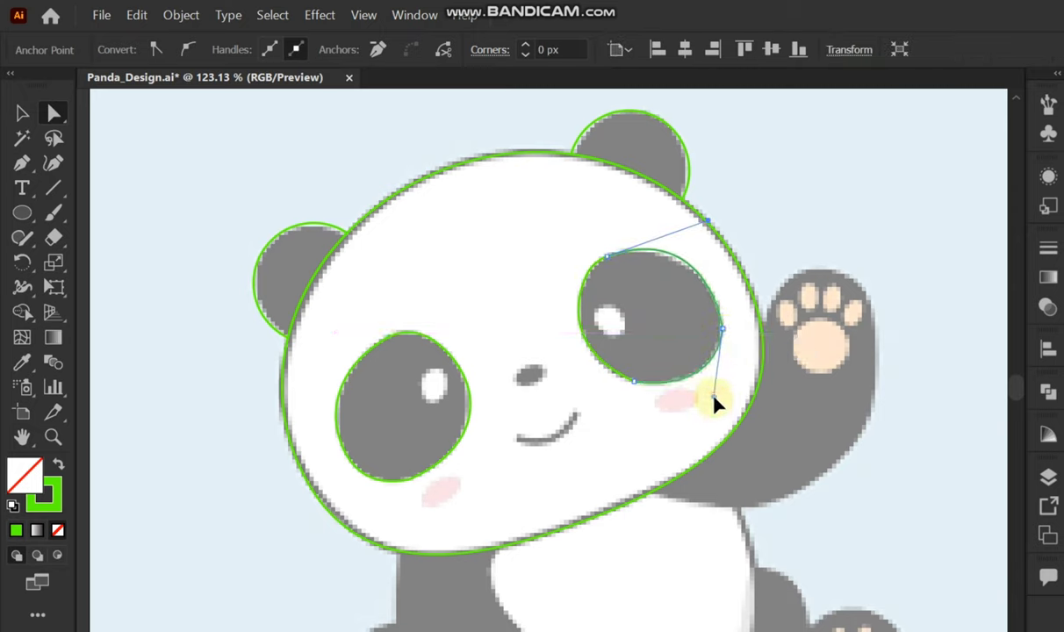
pyautogui.click(606, 257)
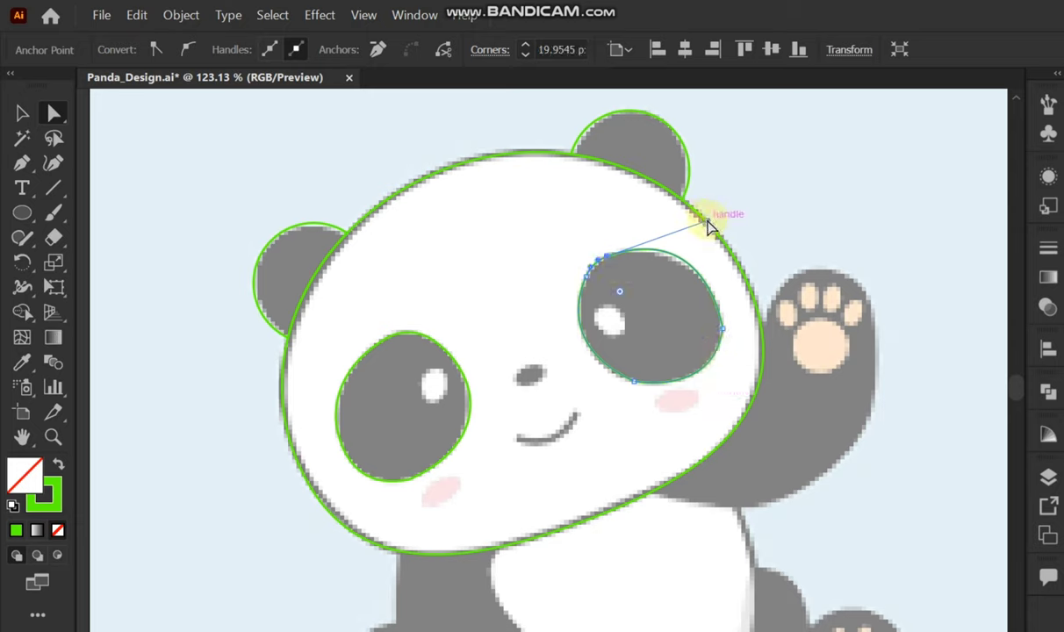
pyautogui.moveTo(708, 222); pyautogui.dragTo(711, 227)
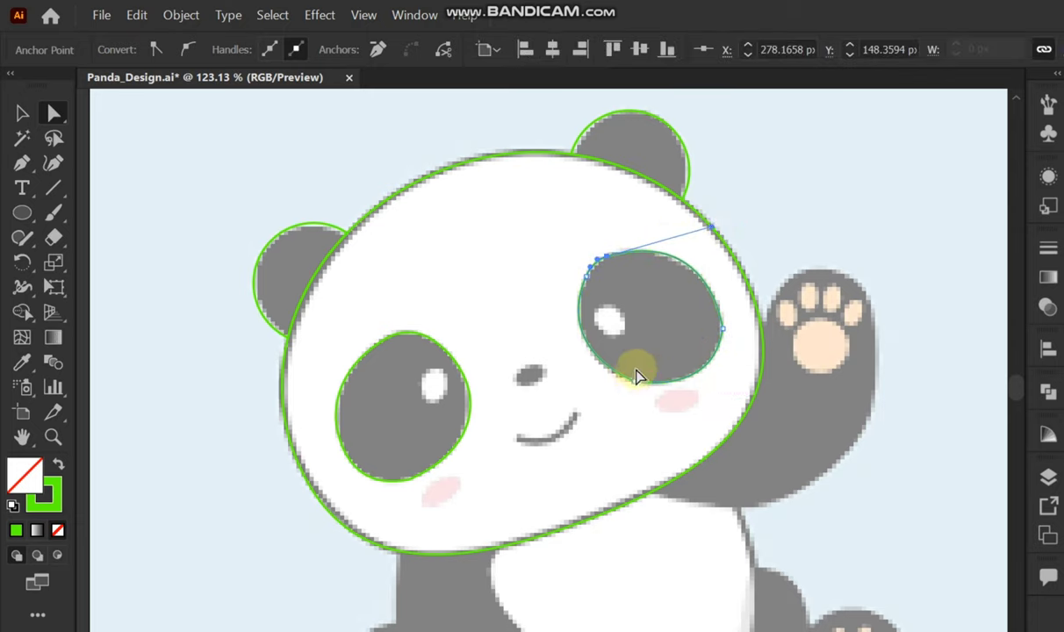
pyautogui.moveTo(634, 384); pyautogui.dragTo(628, 384)
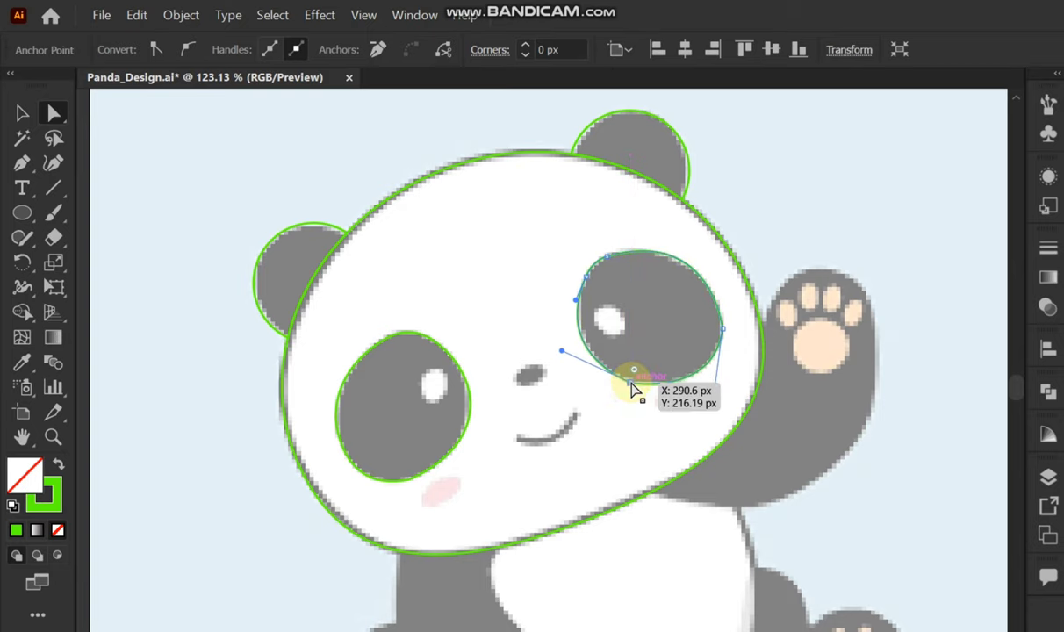
pyautogui.click(23, 117)
# Step: Draw small ellipses over both cheek blushes and position them on the cheeks
pyautogui.click(363, 248)
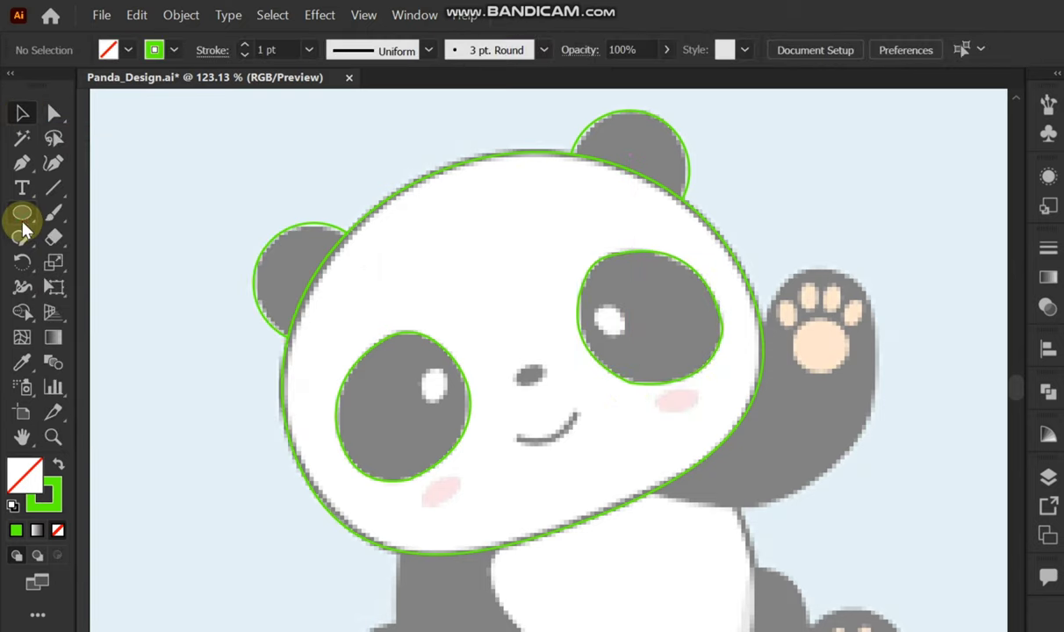
pyautogui.click(22, 213)
pyautogui.moveTo(488, 296); pyautogui.dragTo(530, 319)
pyautogui.click(23, 113)
pyautogui.click(530, 221)
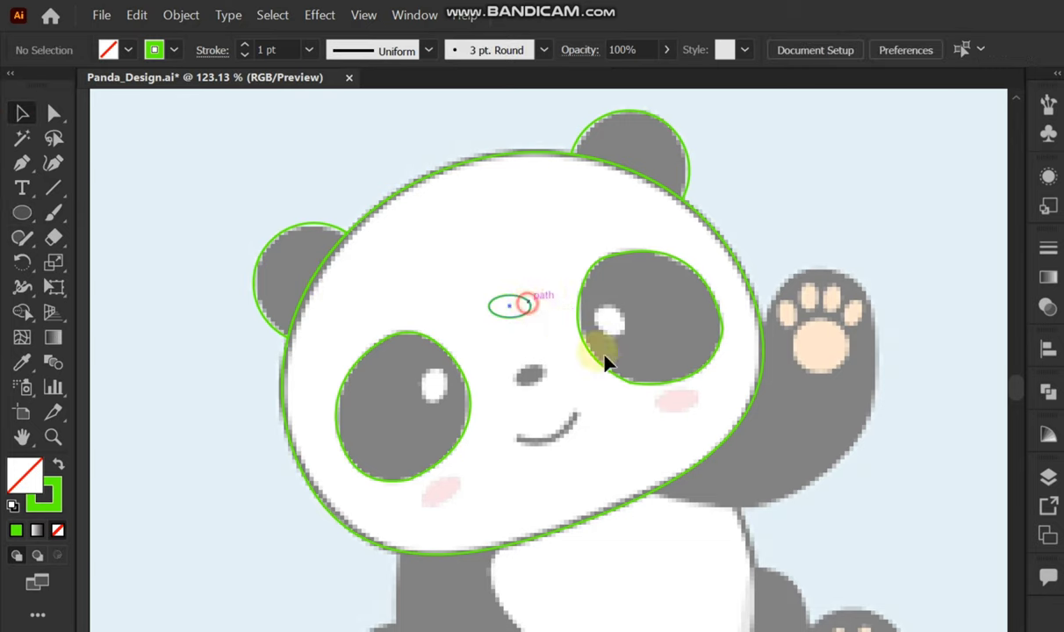
pyautogui.moveTo(606, 363); pyautogui.dragTo(699, 403)
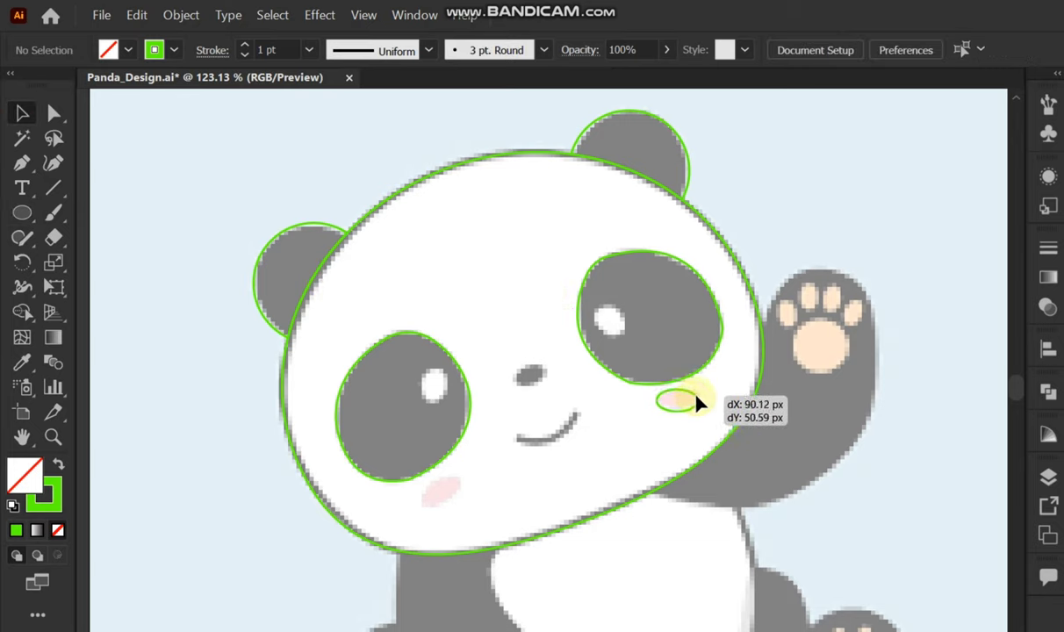
pyautogui.click(22, 213)
pyautogui.moveTo(506, 298)
pyautogui.mouseDown()
pyautogui.moveTo(553, 321)
pyautogui.moveTo(454, 518)
pyautogui.moveTo(463, 470)
pyautogui.moveTo(475, 517)
pyautogui.moveTo(457, 496)
pyautogui.mouseUp()
pyautogui.click(22, 113)
pyautogui.hotkey('ctrl', 'shift', 'a')
# Step: Draw the curved mouth line with the Pen tool and give it a Round Cap
pyautogui.click(22, 162)
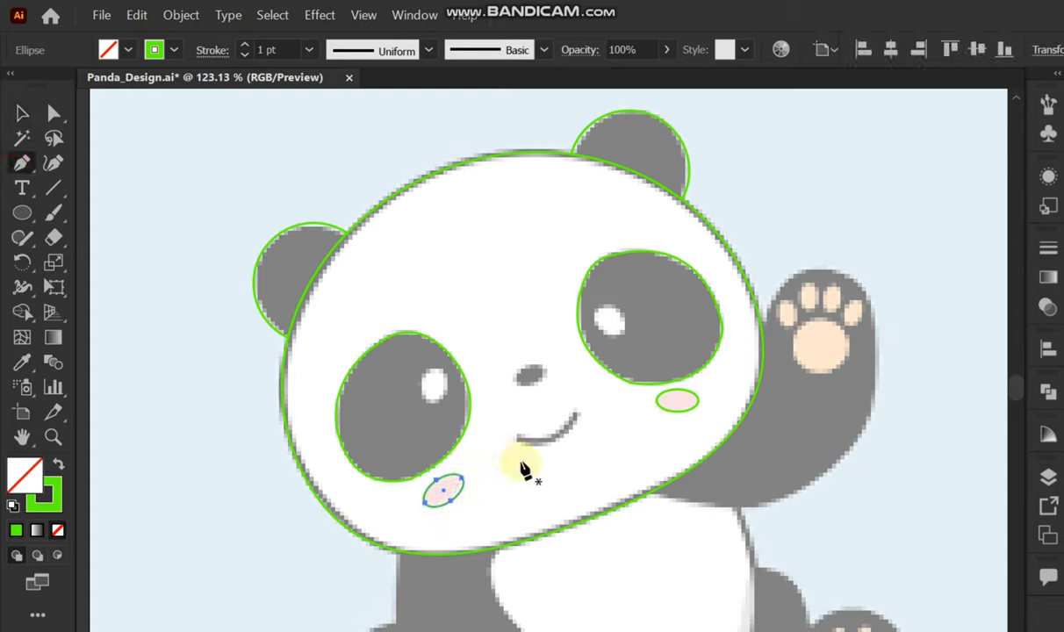
pyautogui.click(518, 436)
pyautogui.moveTo(576, 413)
pyautogui.mouseDown()
pyautogui.moveTo(612, 367)
pyautogui.moveTo(605, 373)
pyautogui.mouseUp()
pyautogui.click(22, 113)
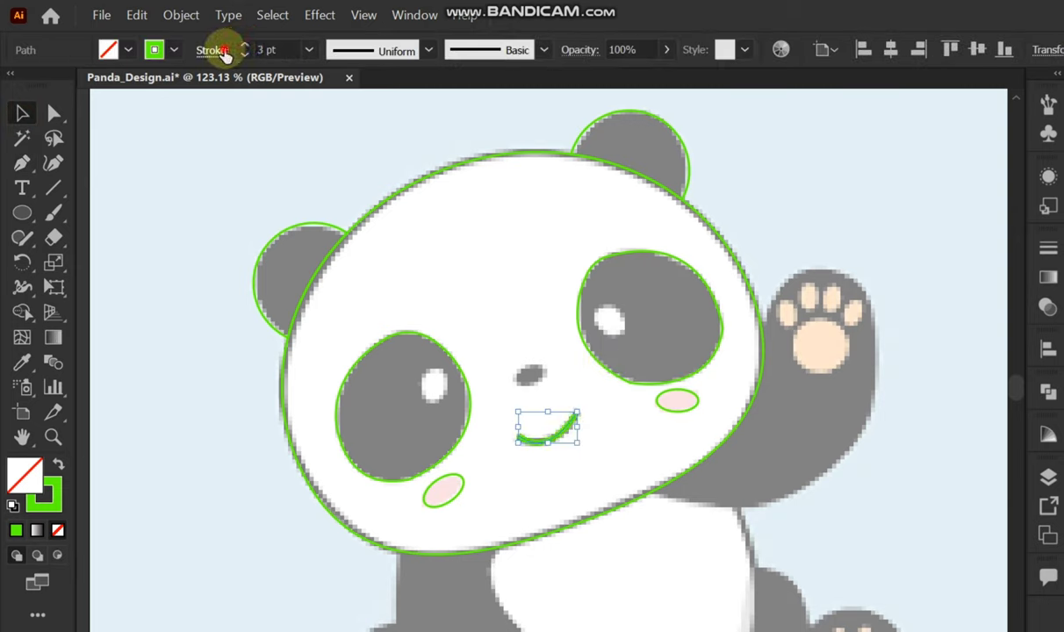
pyautogui.click(215, 50)
pyautogui.click(104, 102)
pyautogui.click(244, 53)
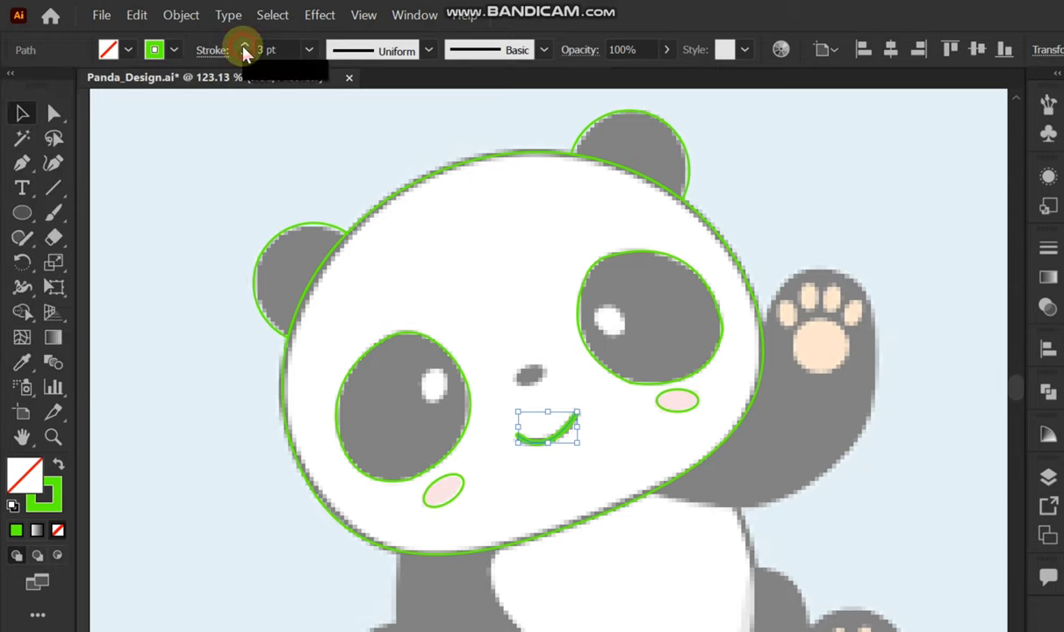
# Step: Draw a small ellipse over the nose, then move and tilt it to match the face
pyautogui.click(22, 212)
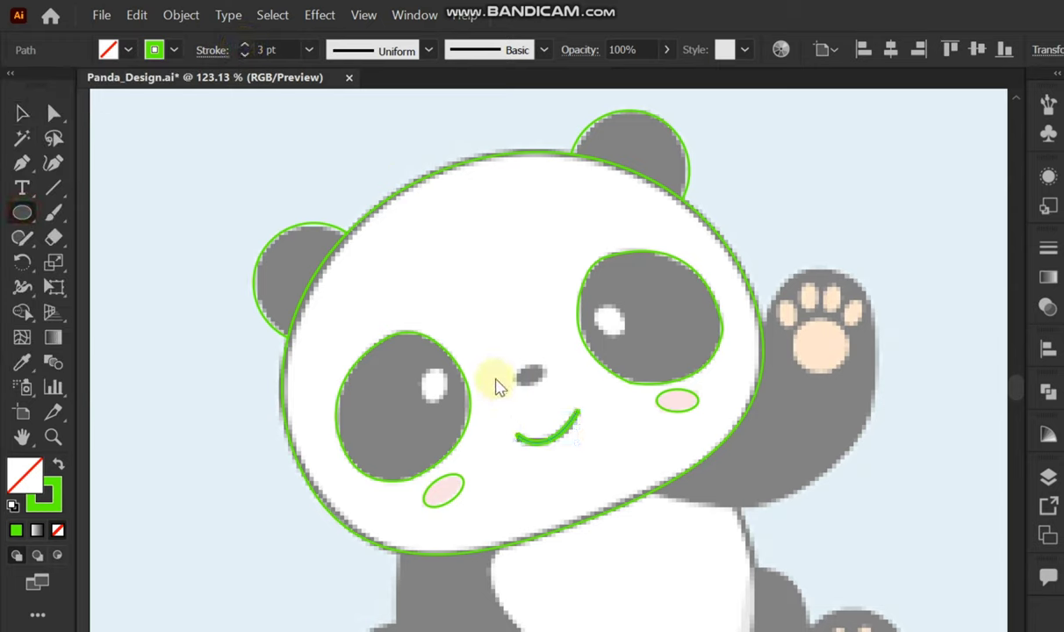
pyautogui.moveTo(494, 379)
pyautogui.mouseDown()
pyautogui.moveTo(541, 393)
pyautogui.moveTo(546, 351)
pyautogui.moveTo(543, 387)
pyautogui.mouseUp()
pyautogui.click(22, 113)
pyautogui.scroll(3, 562, 382)
pyautogui.click(579, 405)
# Step: Start the arm outline below the chin and curve it up over the top of the paw
pyautogui.hotkey('ctrl', '0')
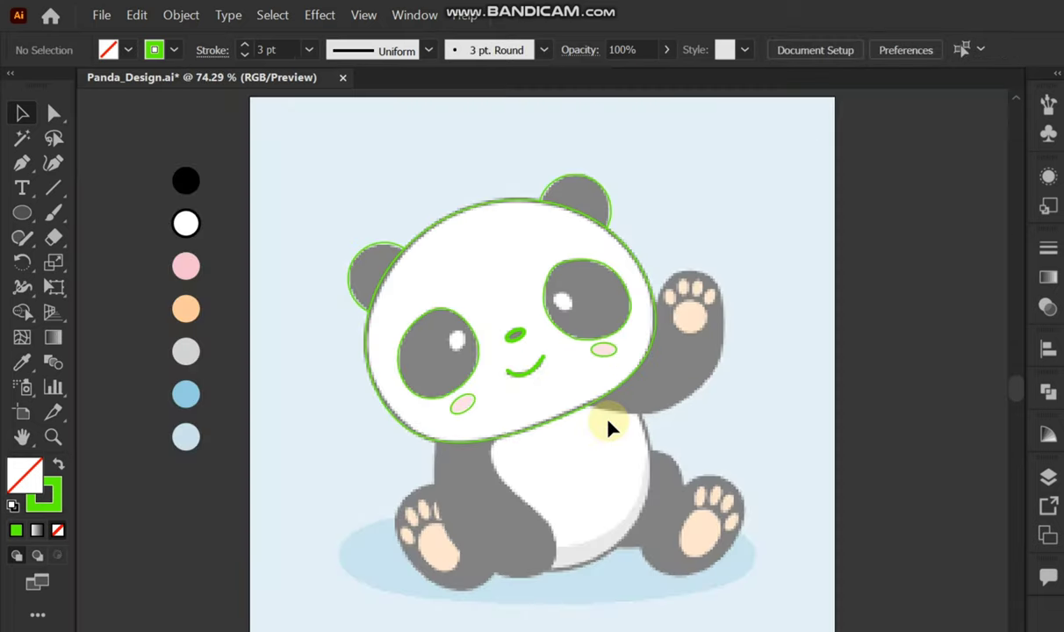
pyautogui.scroll(3, 582, 357)
pyautogui.scroll(1, 762, 398)
pyautogui.press('p')
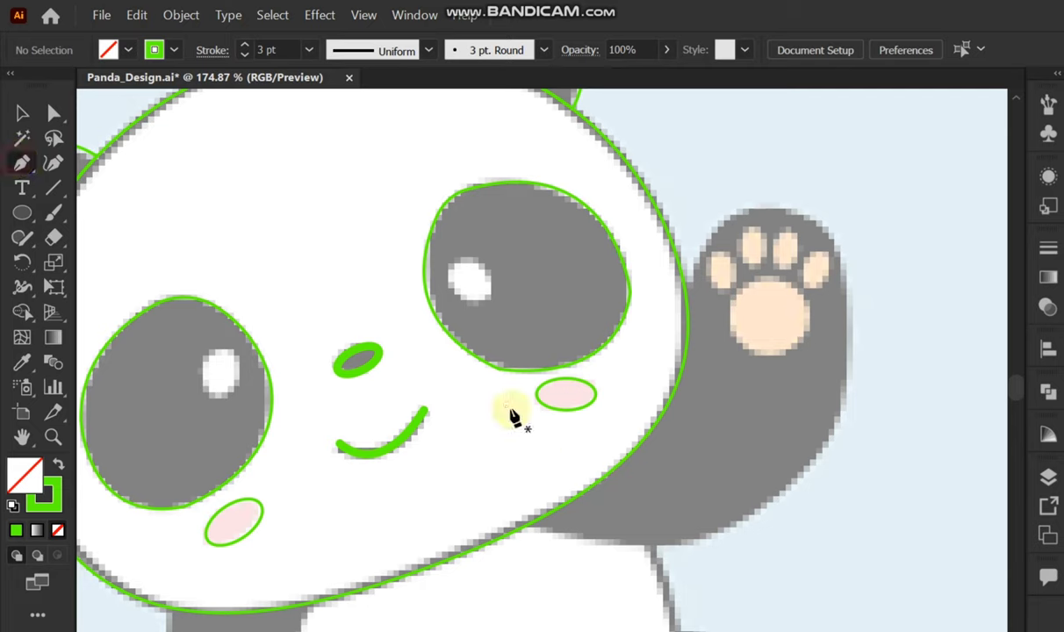
pyautogui.moveTo(492, 507)
pyautogui.mouseDown()
pyautogui.moveTo(785, 496)
pyautogui.moveTo(888, 381)
pyautogui.mouseUp()
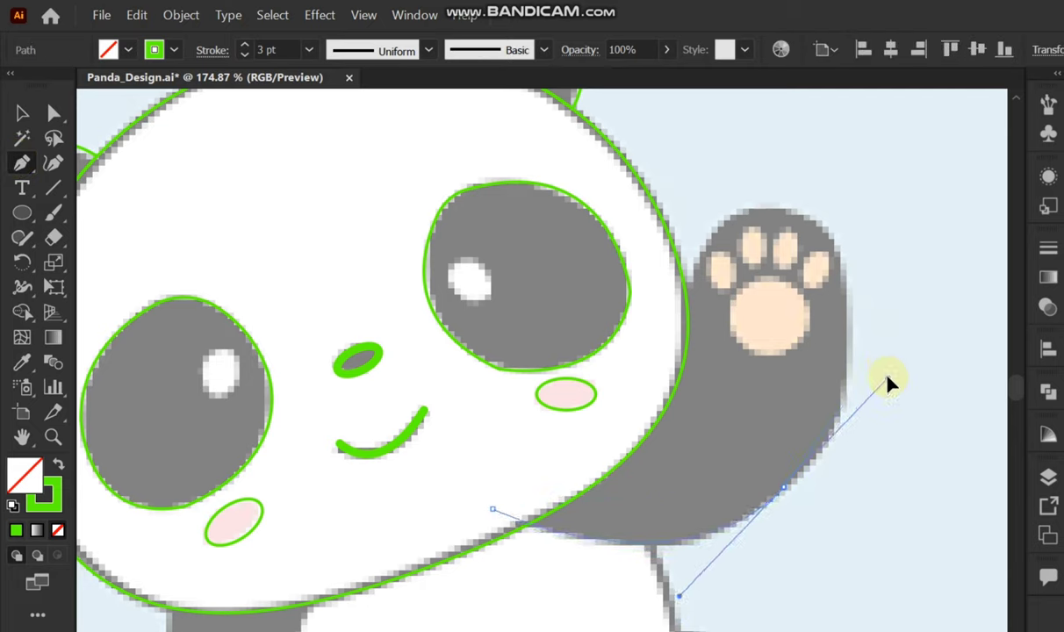
pyautogui.moveTo(784, 492)
pyautogui.mouseDown()
pyautogui.moveTo(851, 292)
pyautogui.moveTo(832, 114)
pyautogui.mouseUp()
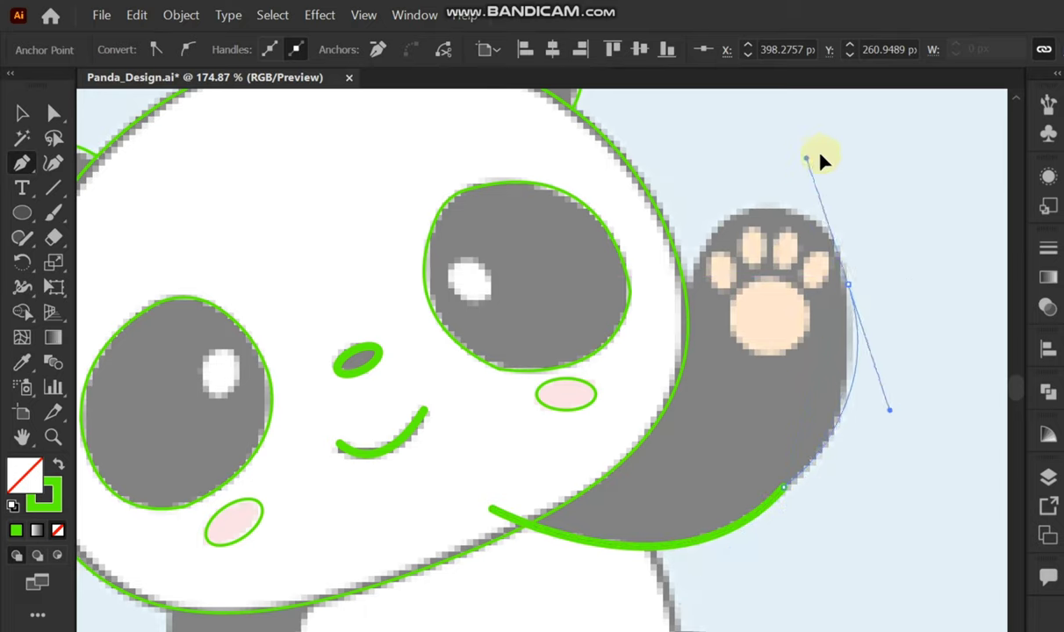
pyautogui.click(849, 289)
pyautogui.moveTo(757, 205); pyautogui.dragTo(678, 197)
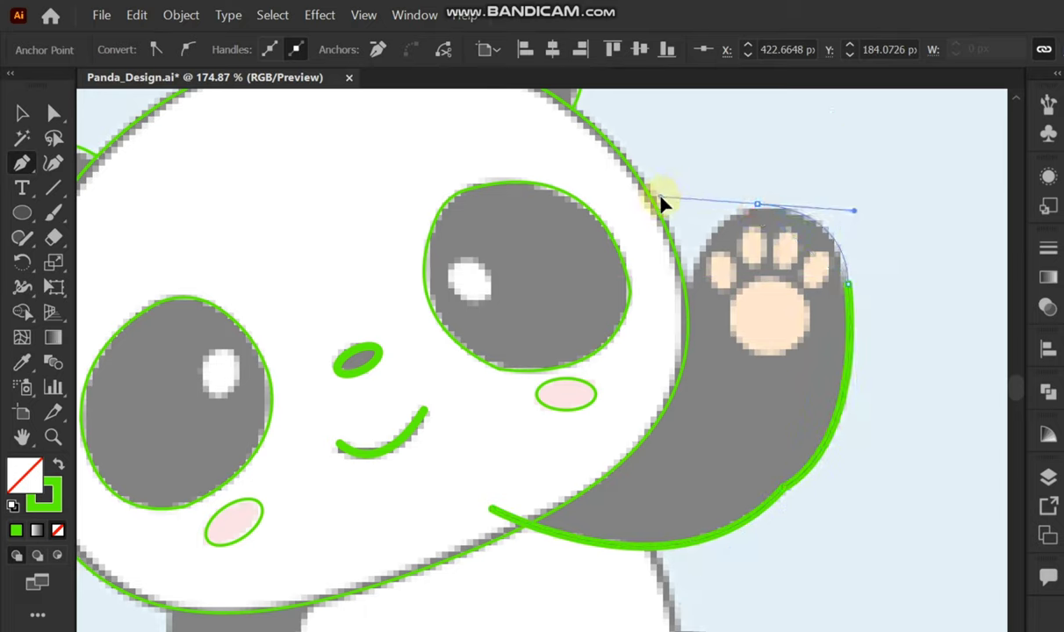
# Step: Curve the outline down the inner arm, close it, and thin its stroke to 2 pt
pyautogui.click(756, 205)
pyautogui.moveTo(653, 360); pyautogui.dragTo(674, 426)
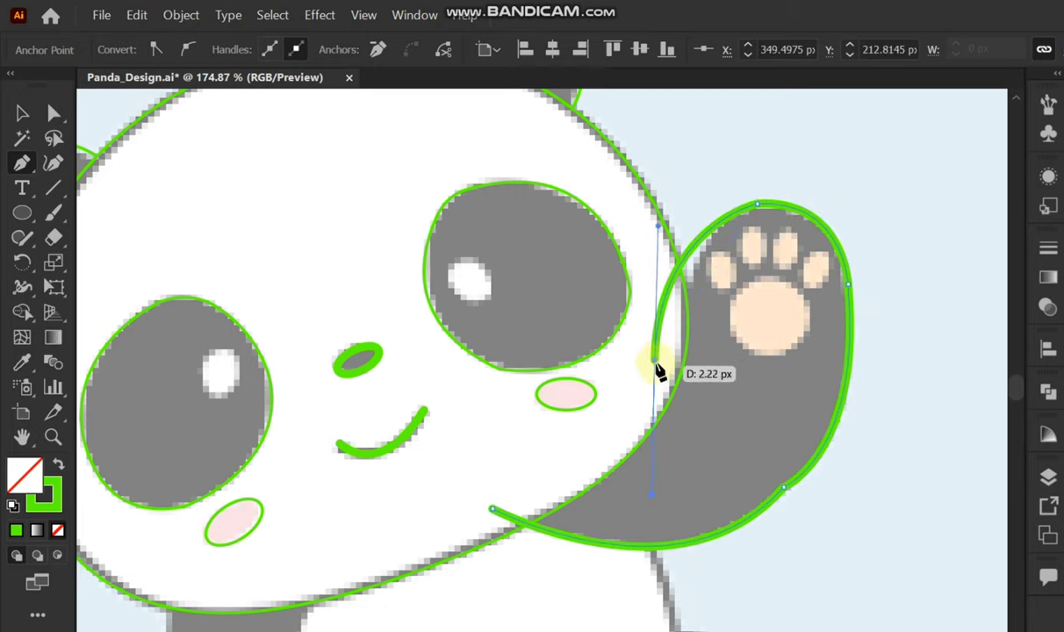
pyautogui.click(656, 362)
pyautogui.click(493, 510)
pyautogui.press('v')
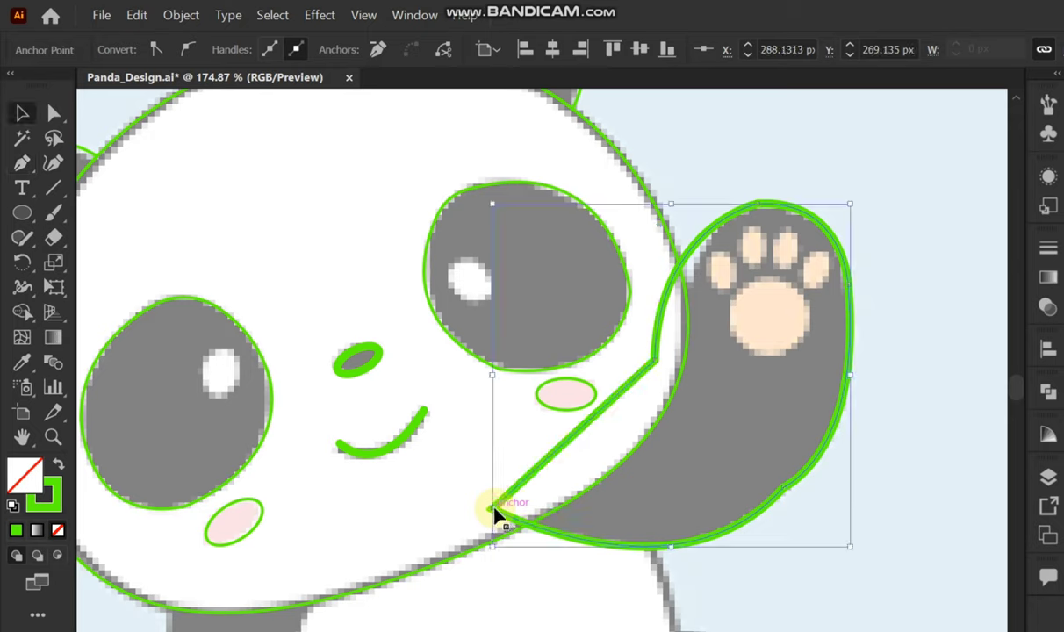
pyautogui.click(452, 465)
pyautogui.click(518, 506)
# Step: Set the arm stroke to 1 pt and reshape the inner arm and paw-top anchors
pyautogui.click(246, 55)
pyautogui.click(245, 55)
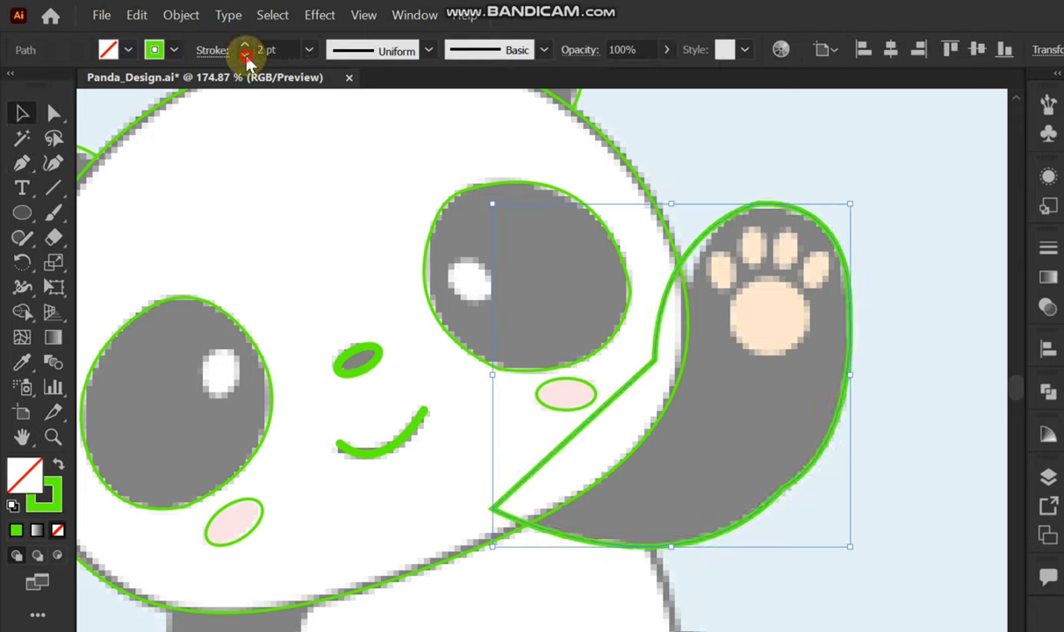
pyautogui.press('a')
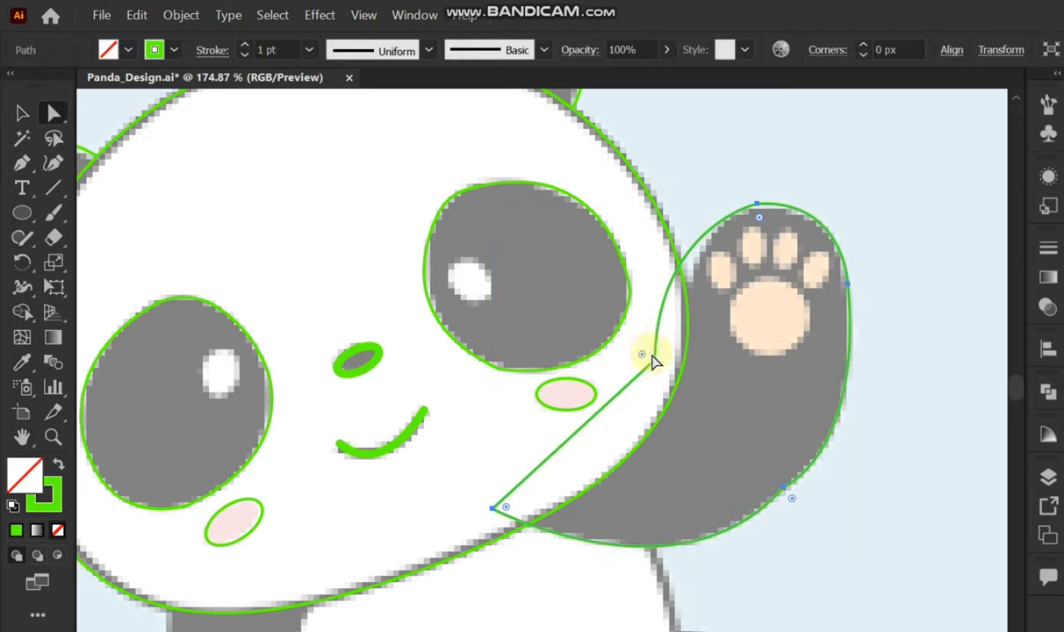
pyautogui.moveTo(654, 360); pyautogui.dragTo(649, 398)
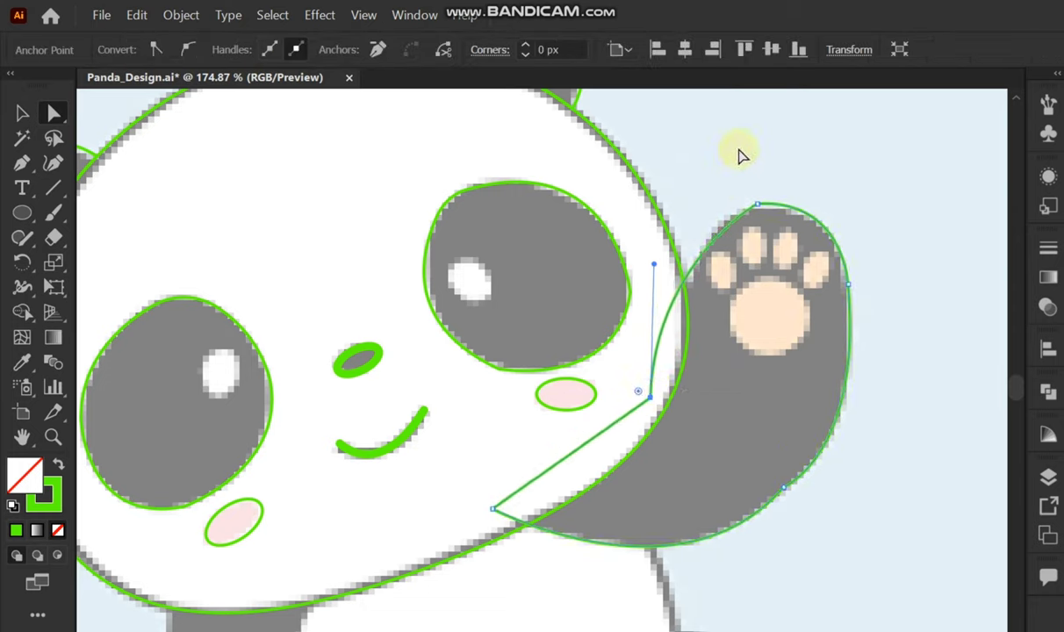
pyautogui.click(757, 205)
pyautogui.moveTo(756, 205)
pyautogui.mouseDown()
pyautogui.moveTo(746, 215)
pyautogui.moveTo(757, 204)
pyautogui.mouseUp()
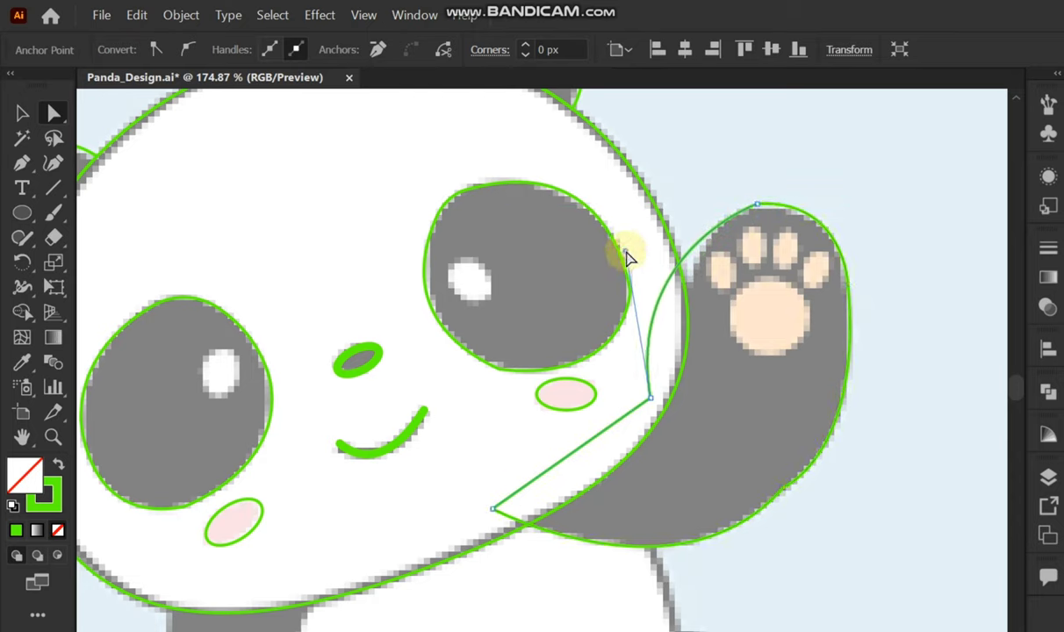
pyautogui.moveTo(656, 408); pyautogui.dragTo(683, 427)
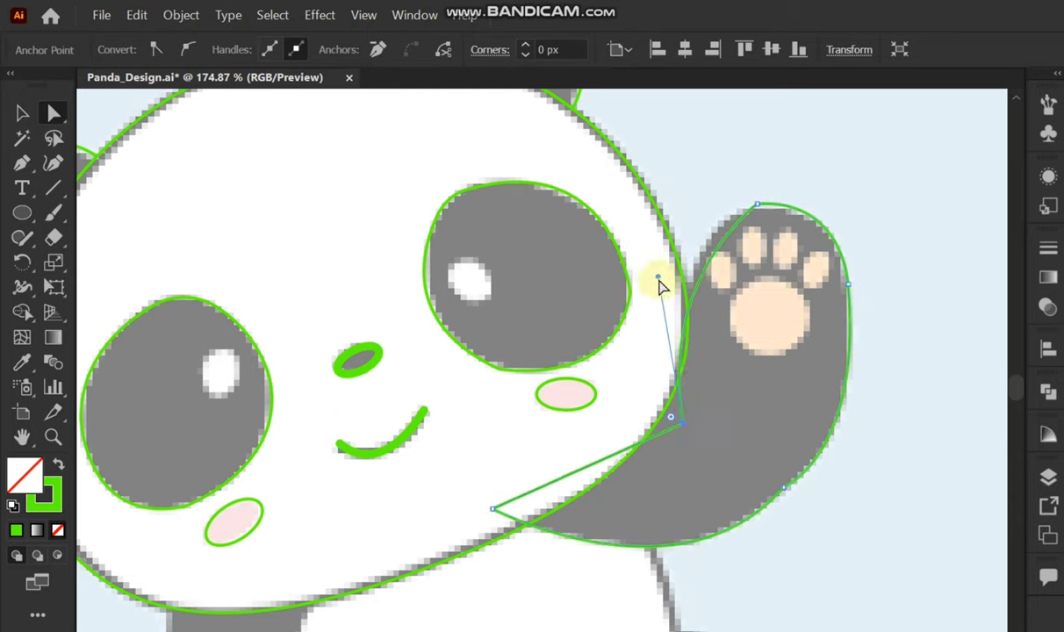
pyautogui.moveTo(651, 278); pyautogui.dragTo(634, 243)
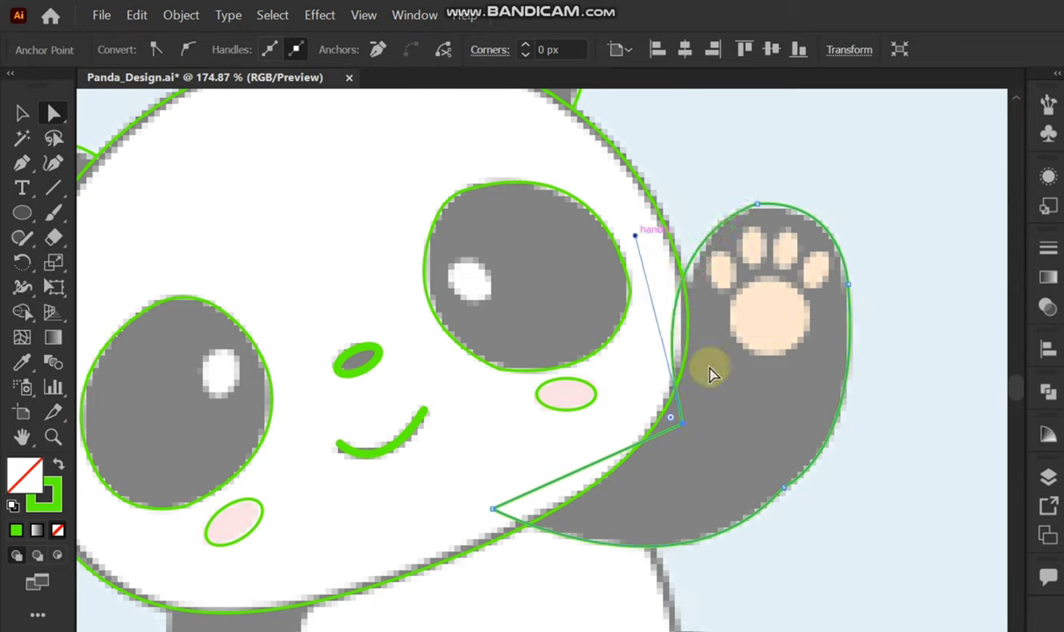
# Step: Refine the lower-right arm anchor and its curves to hug the outer arm edge
pyautogui.click(786, 494)
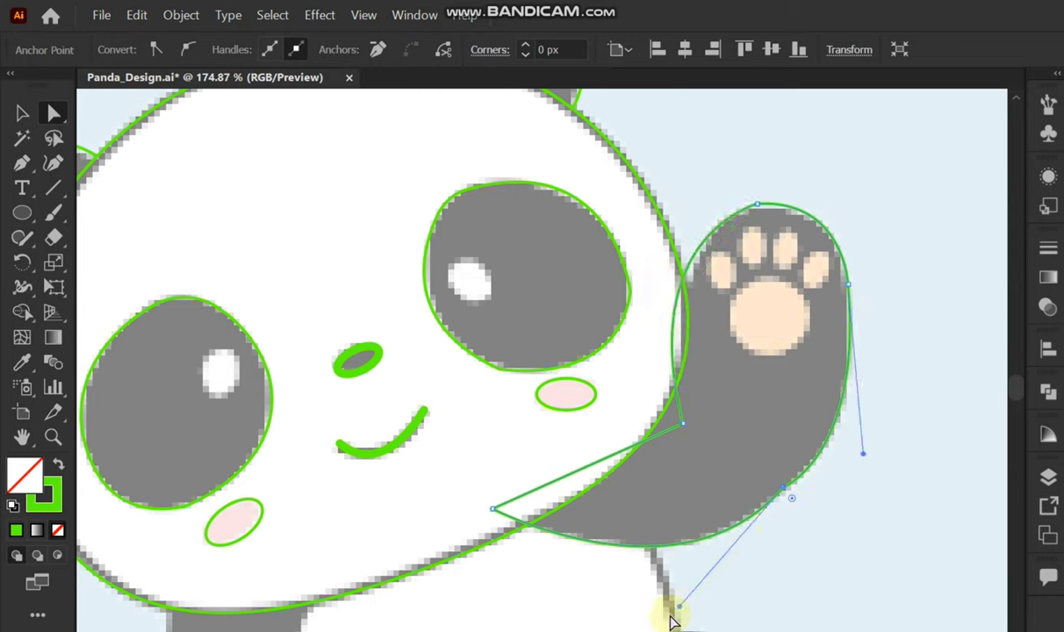
pyautogui.moveTo(665, 608); pyautogui.dragTo(649, 610)
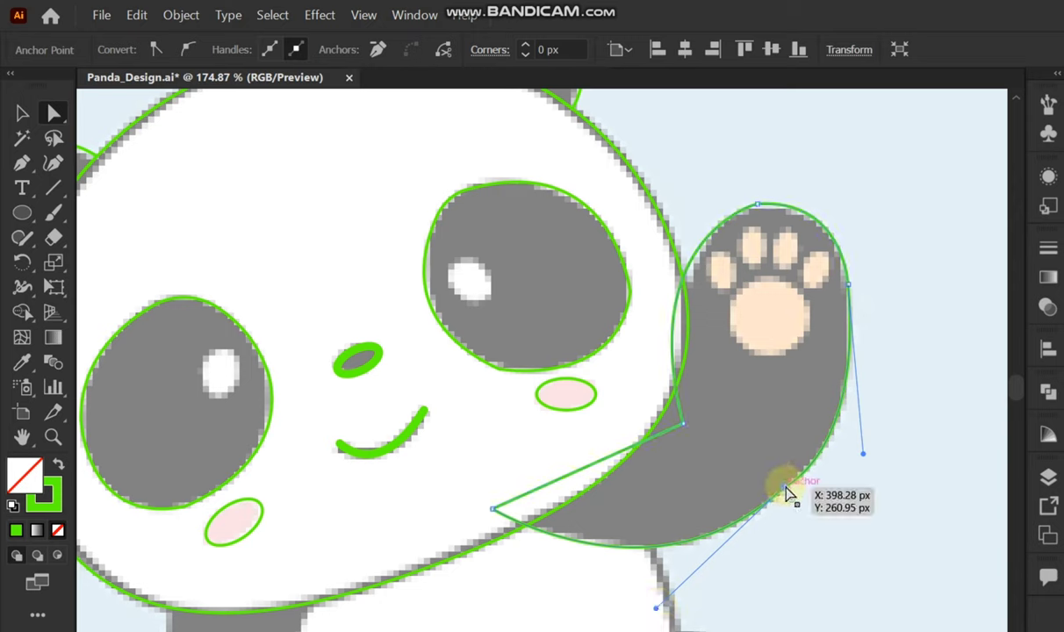
pyautogui.moveTo(788, 494); pyautogui.dragTo(800, 495)
pyautogui.moveTo(862, 453); pyautogui.dragTo(866, 432)
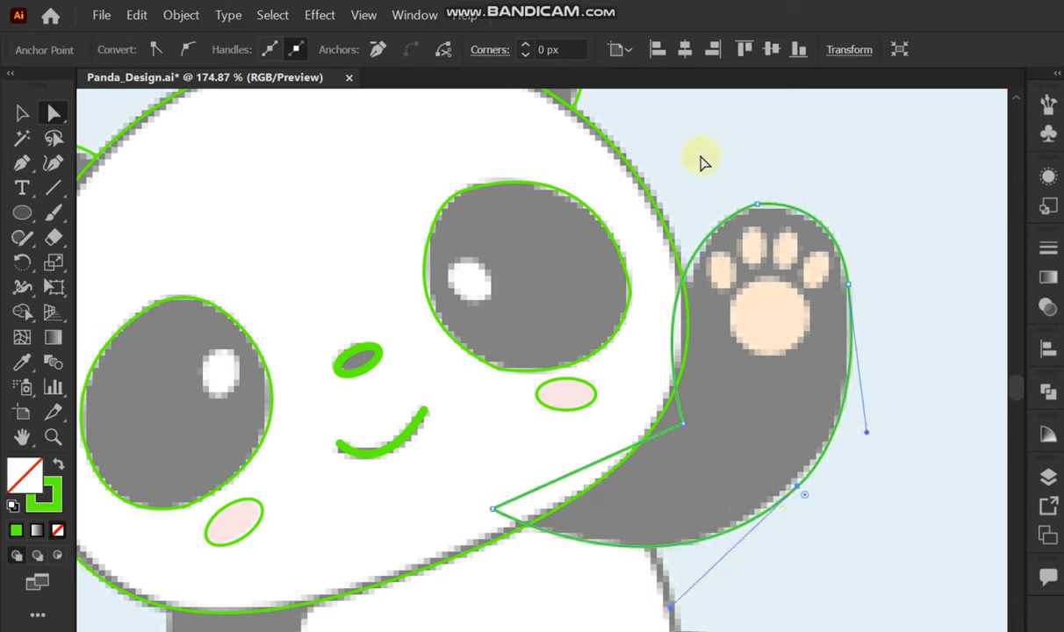
pyautogui.click(759, 206)
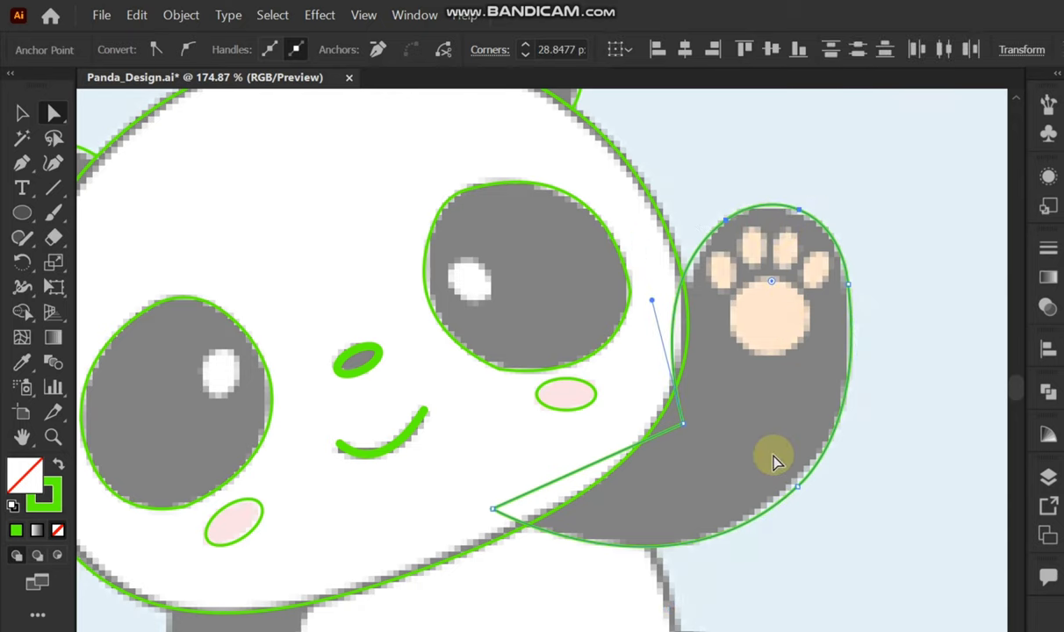
pyautogui.click(804, 494)
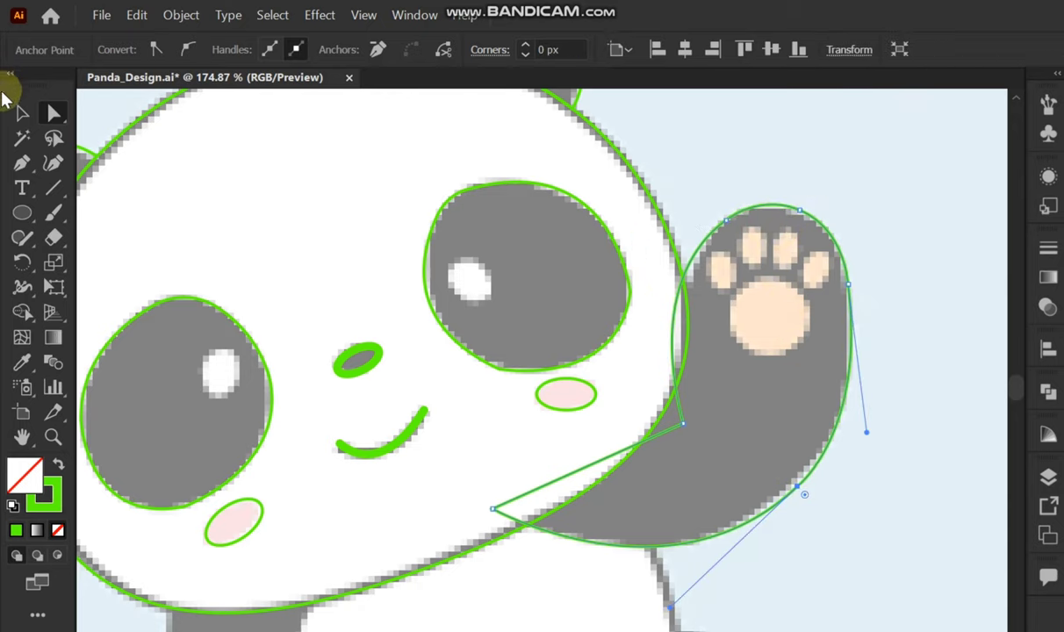
pyautogui.click(22, 112)
pyautogui.hotkey('ctrl', '0')
# Step: Trace a closed Pen outline around the panda's left arm below the chin
pyautogui.moveTo(475, 499); pyautogui.dragTo(612, 479)
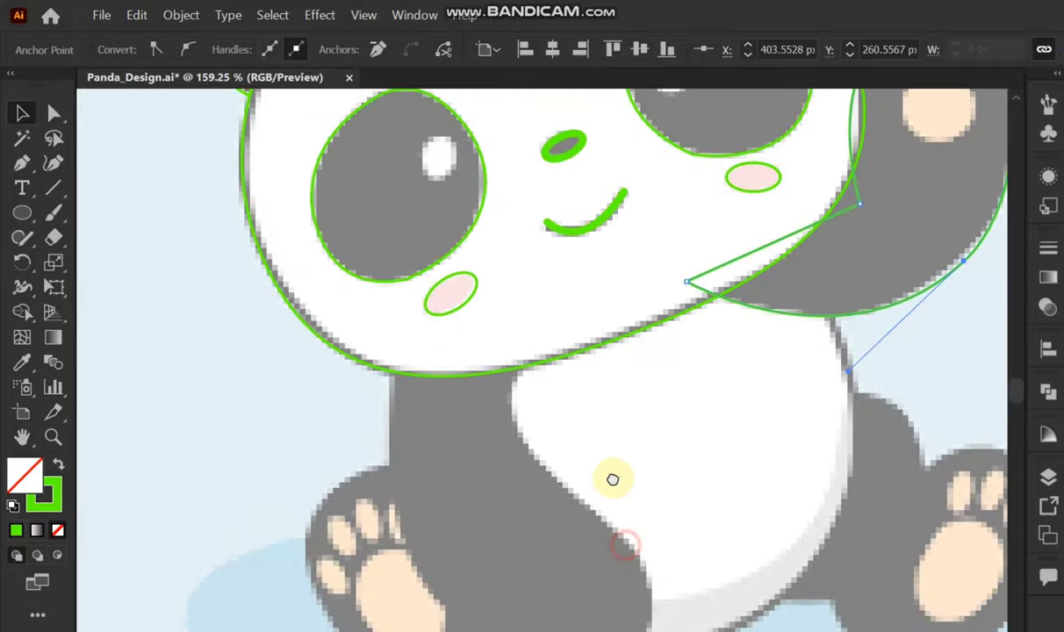
pyautogui.scroll(-4, 613, 479)
pyautogui.press('p')
pyautogui.click(388, 147)
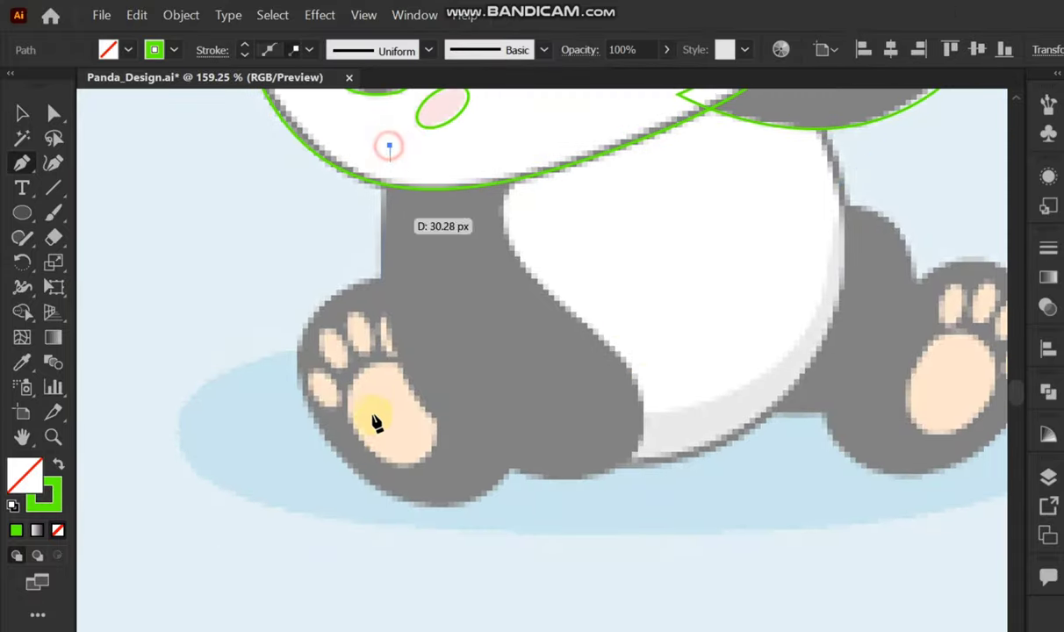
pyautogui.moveTo(419, 404); pyautogui.dragTo(482, 495)
pyautogui.click(419, 403)
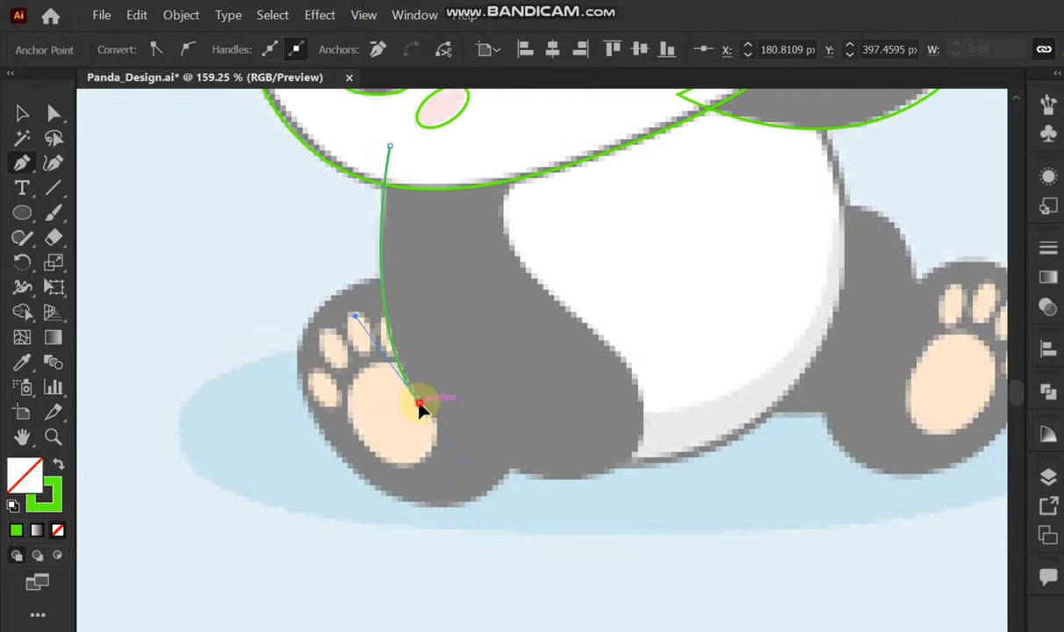
pyautogui.moveTo(620, 466); pyautogui.dragTo(741, 418)
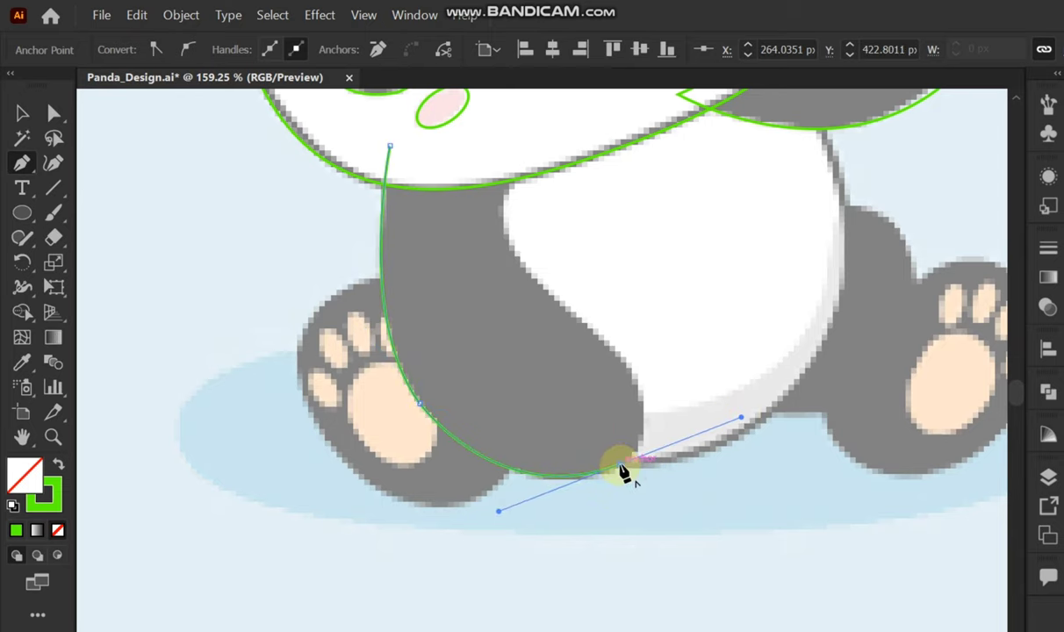
pyautogui.moveTo(621, 466)
pyautogui.mouseDown()
pyautogui.moveTo(598, 336)
pyautogui.moveTo(521, 262)
pyautogui.moveTo(496, 162)
pyautogui.moveTo(632, 375)
pyautogui.mouseUp()
pyautogui.moveTo(596, 430); pyautogui.dragTo(612, 426)
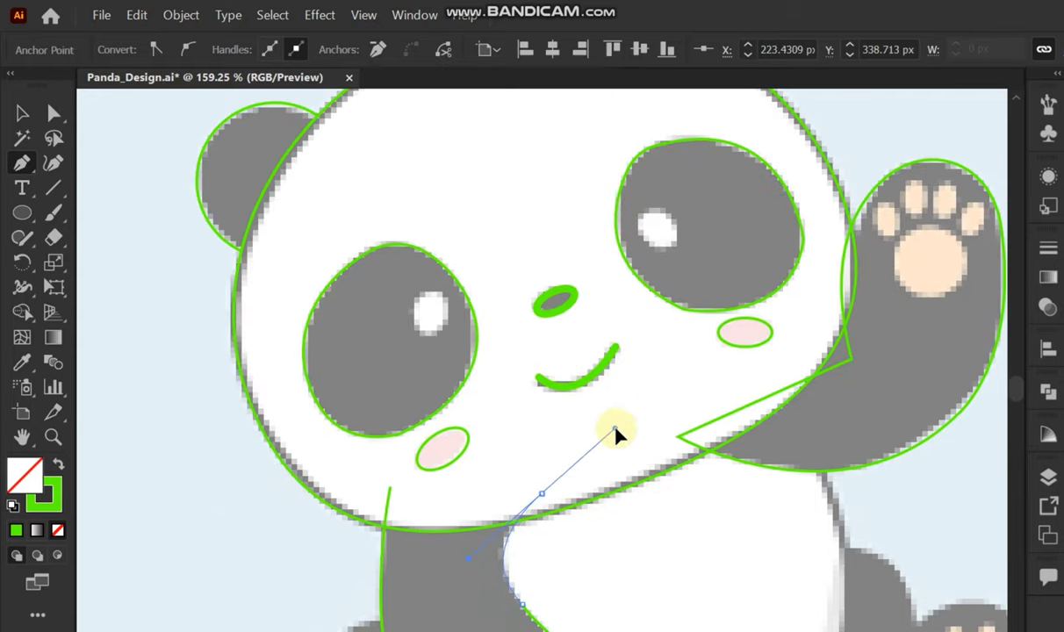
pyautogui.moveTo(542, 494); pyautogui.dragTo(542, 496)
pyautogui.click(391, 494)
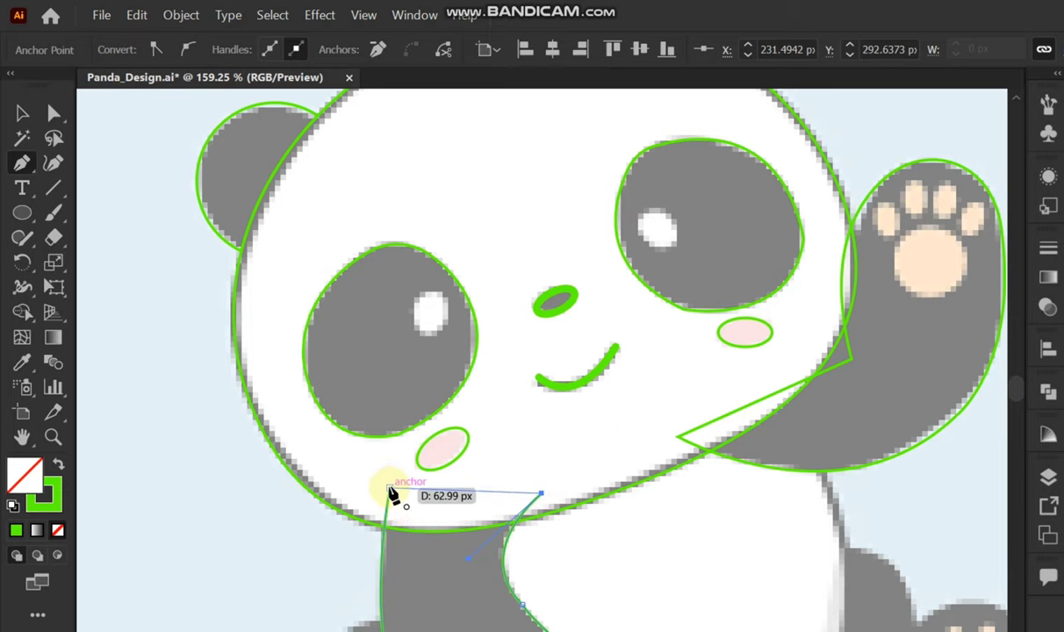
pyautogui.press('v')
# Step: Trace the right leg and foot with a closed Pen outline starting at the belly
pyautogui.scroll(-5, 556, 506)
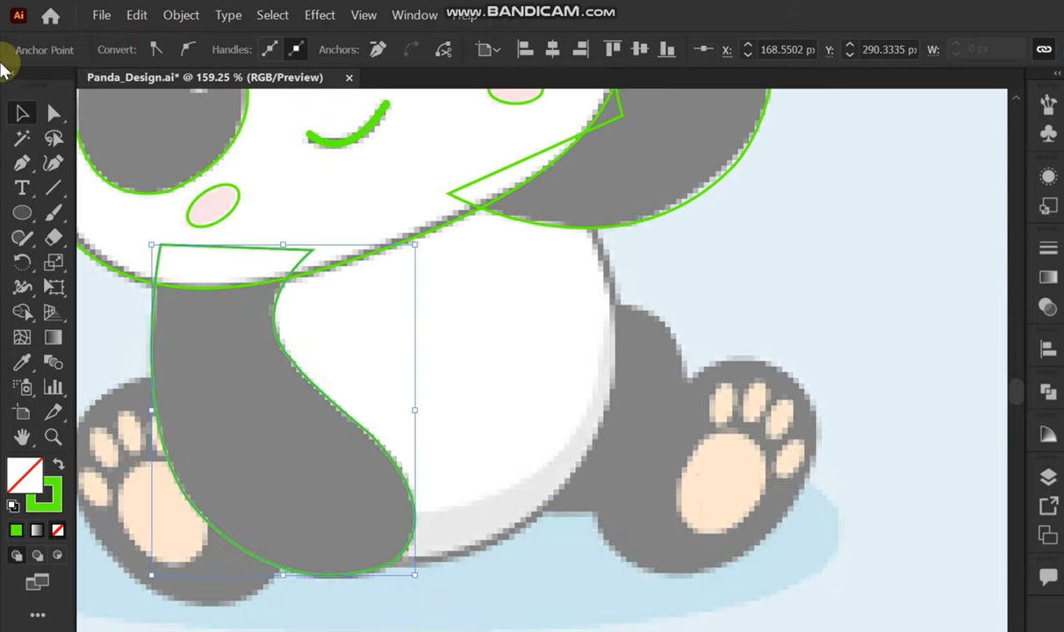
pyautogui.click(22, 162)
pyautogui.click(572, 310)
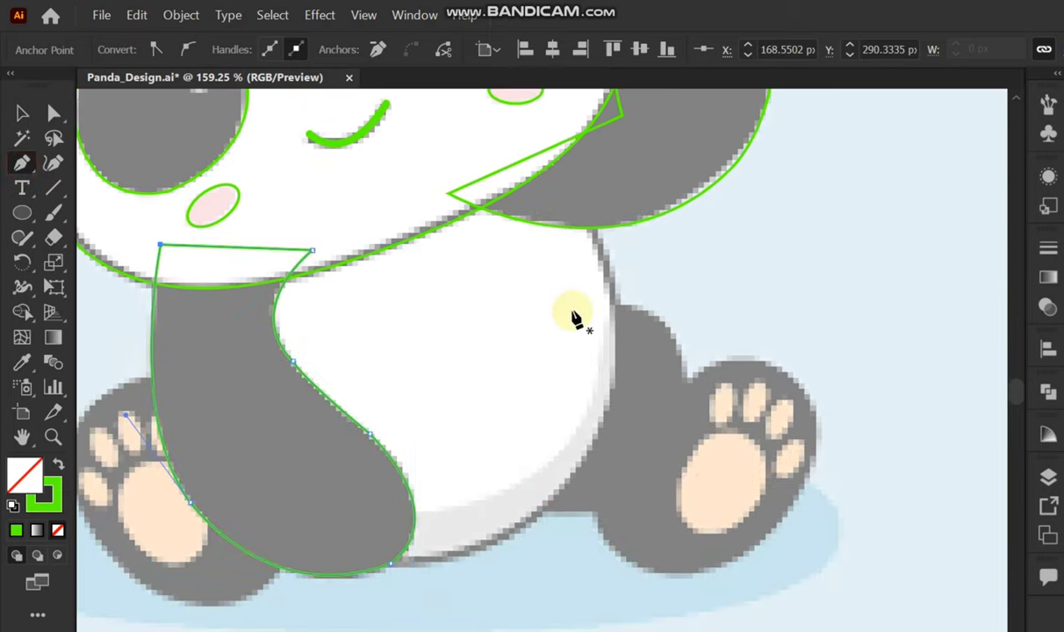
pyautogui.moveTo(711, 493); pyautogui.dragTo(703, 491)
pyautogui.click(689, 375)
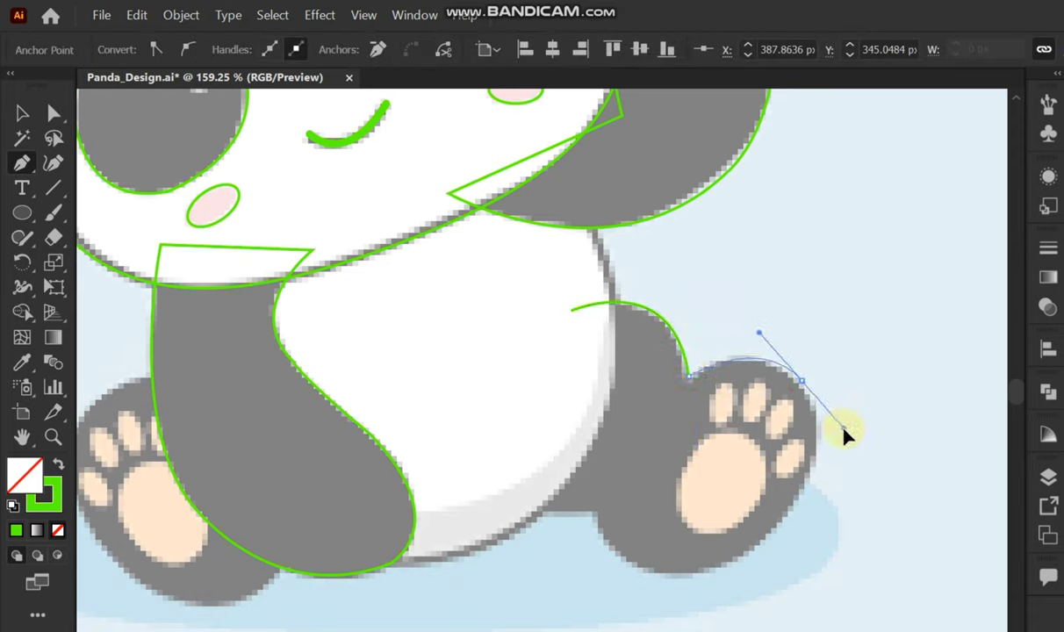
pyautogui.click(801, 380)
pyautogui.moveTo(774, 527); pyautogui.dragTo(729, 597)
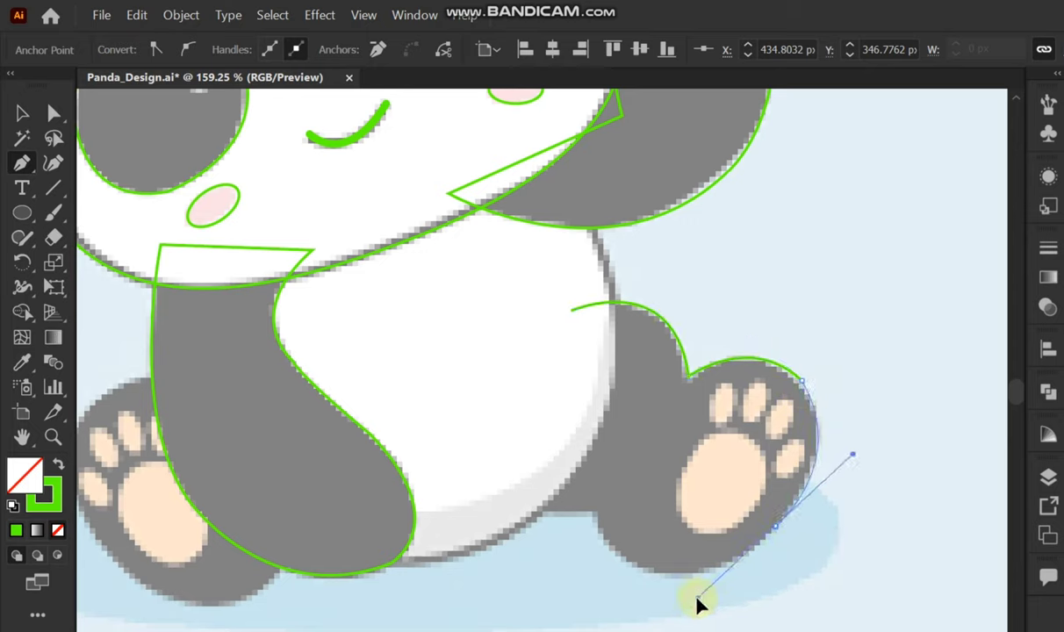
pyautogui.moveTo(697, 604); pyautogui.dragTo(705, 599)
pyautogui.click(774, 526)
pyautogui.moveTo(643, 564)
pyautogui.mouseDown()
pyautogui.moveTo(565, 524)
pyautogui.moveTo(619, 474)
pyautogui.mouseUp()
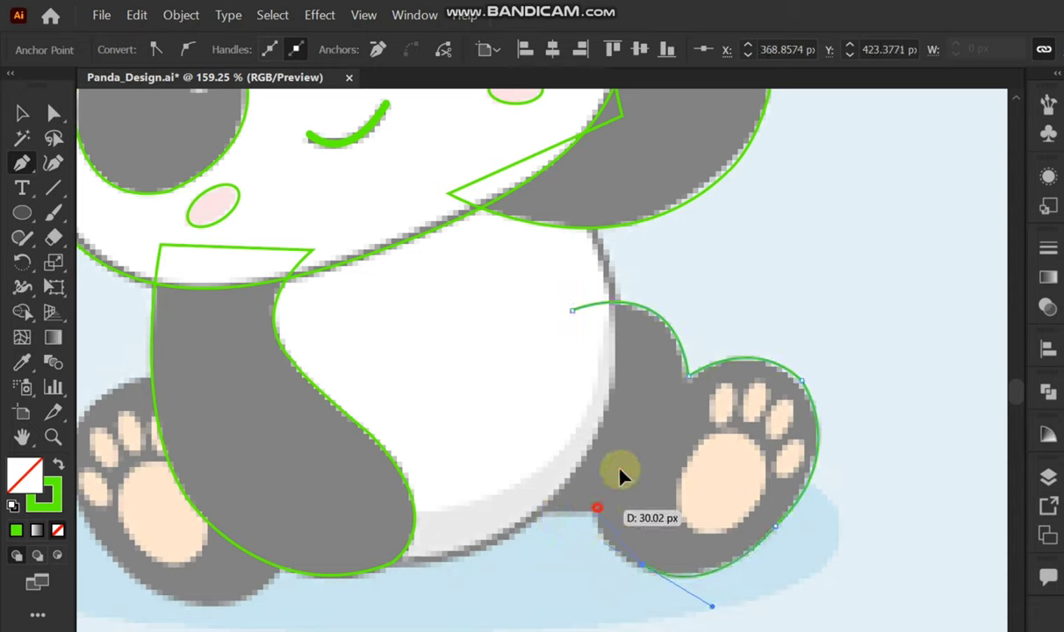
pyautogui.moveTo(595, 507)
pyautogui.mouseDown()
pyautogui.moveTo(481, 484)
pyautogui.moveTo(572, 314)
pyautogui.mouseUp()
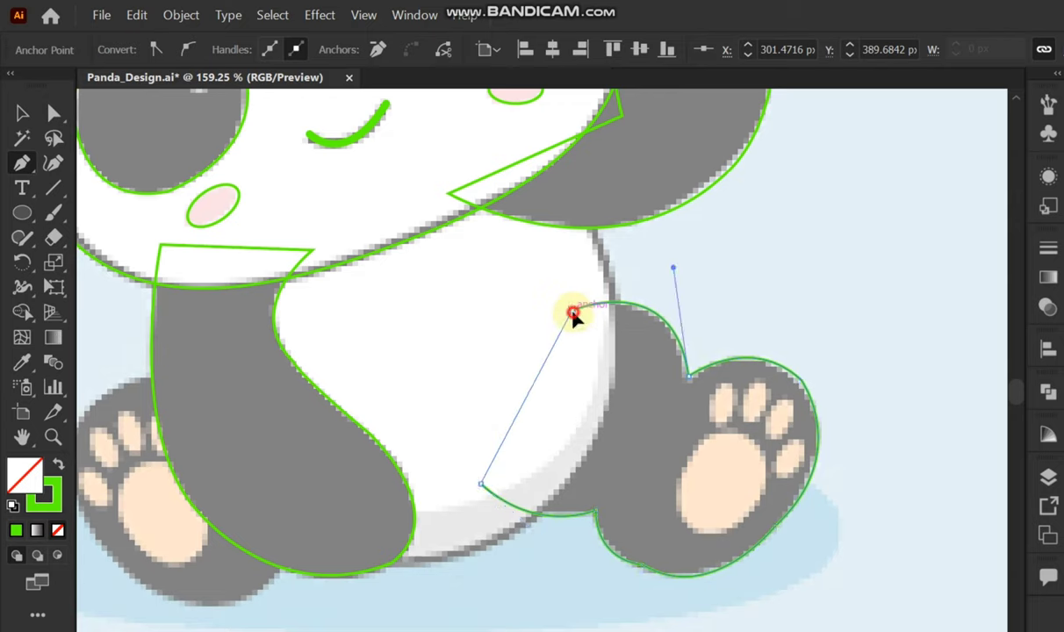
pyautogui.click(52, 111)
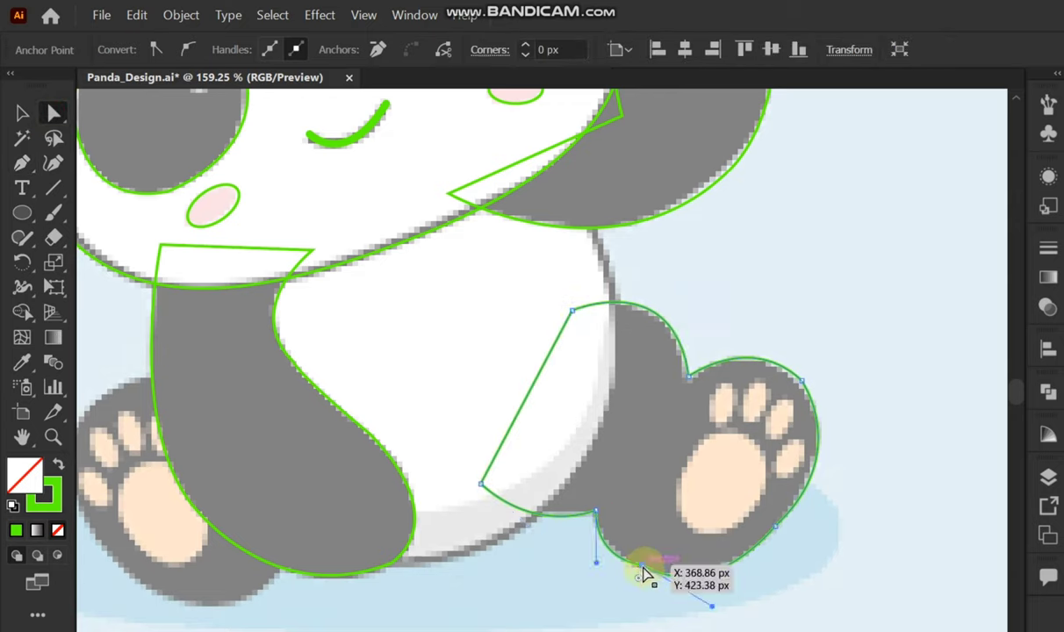
# Step: Reshape the foot's bottom and right-side curves to hug the paw, then deselect
pyautogui.moveTo(645, 575); pyautogui.dragTo(647, 573)
pyautogui.moveTo(712, 606); pyautogui.dragTo(712, 597)
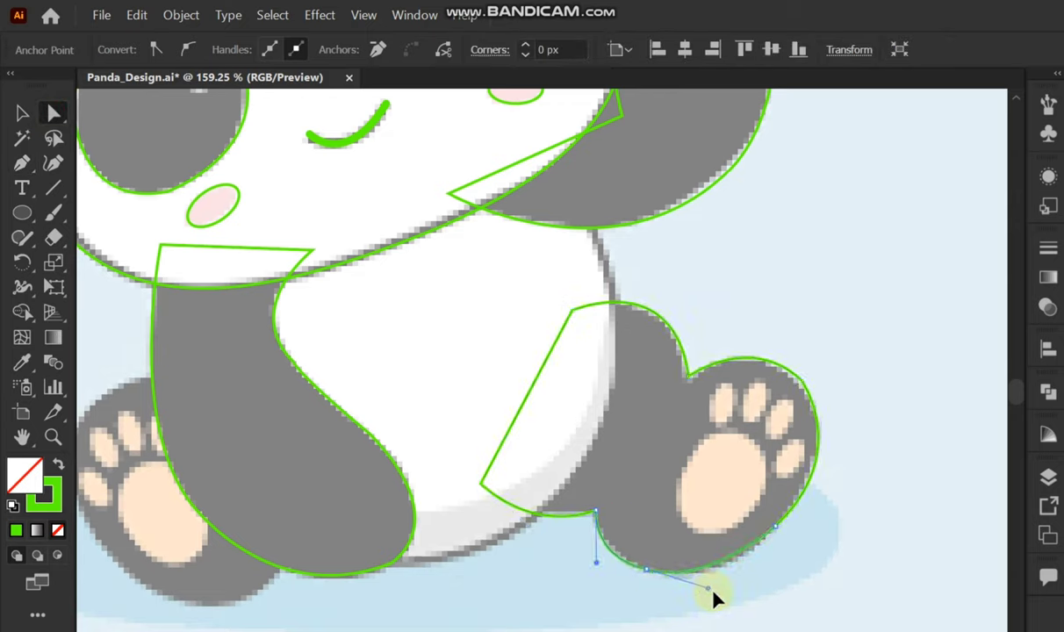
pyautogui.moveTo(646, 577); pyautogui.dragTo(647, 573)
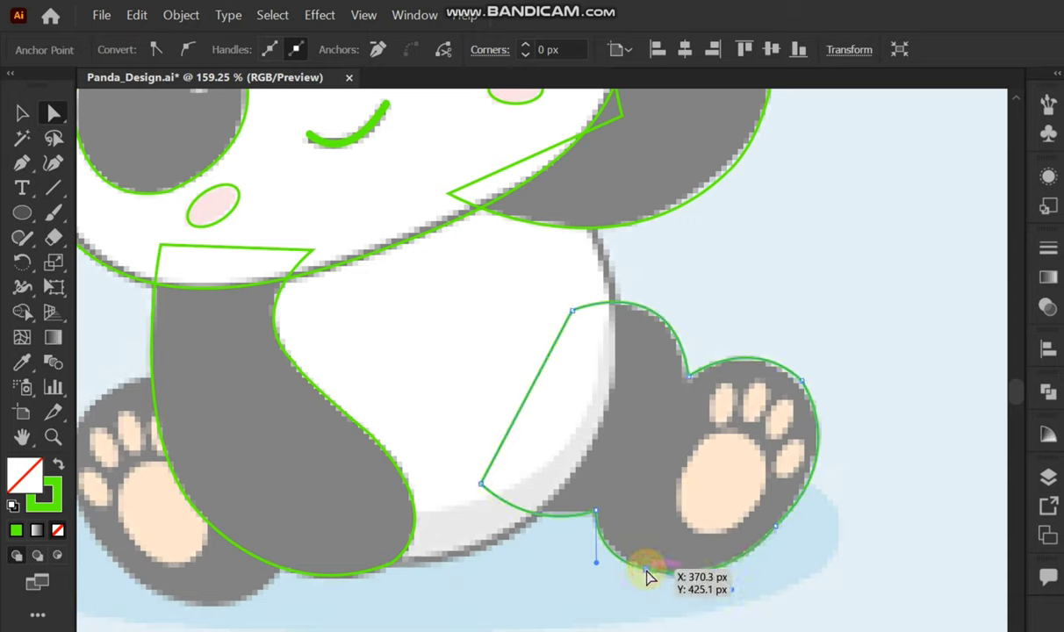
pyautogui.click(776, 527)
pyautogui.moveTo(780, 524); pyautogui.dragTo(786, 521)
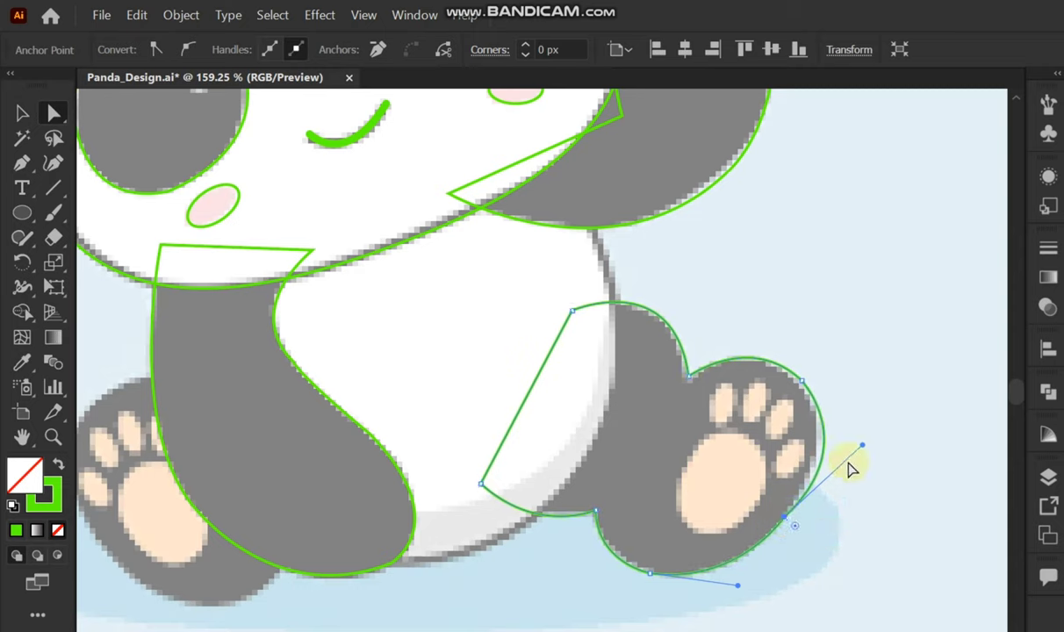
pyautogui.moveTo(862, 447); pyautogui.dragTo(858, 454)
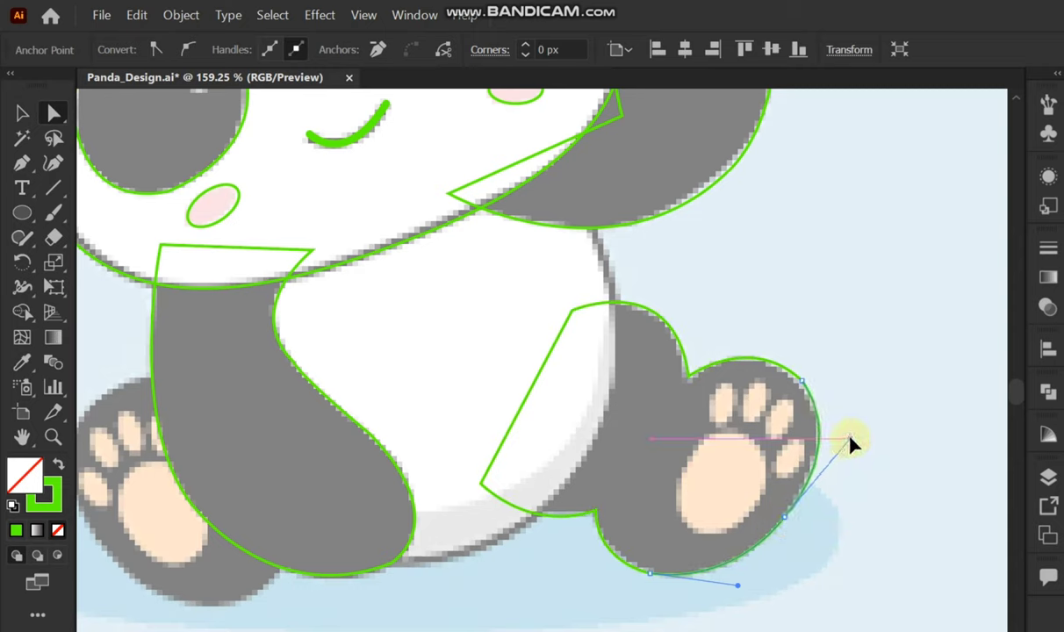
pyautogui.hotkey('ctrl', 'shift', 'a')
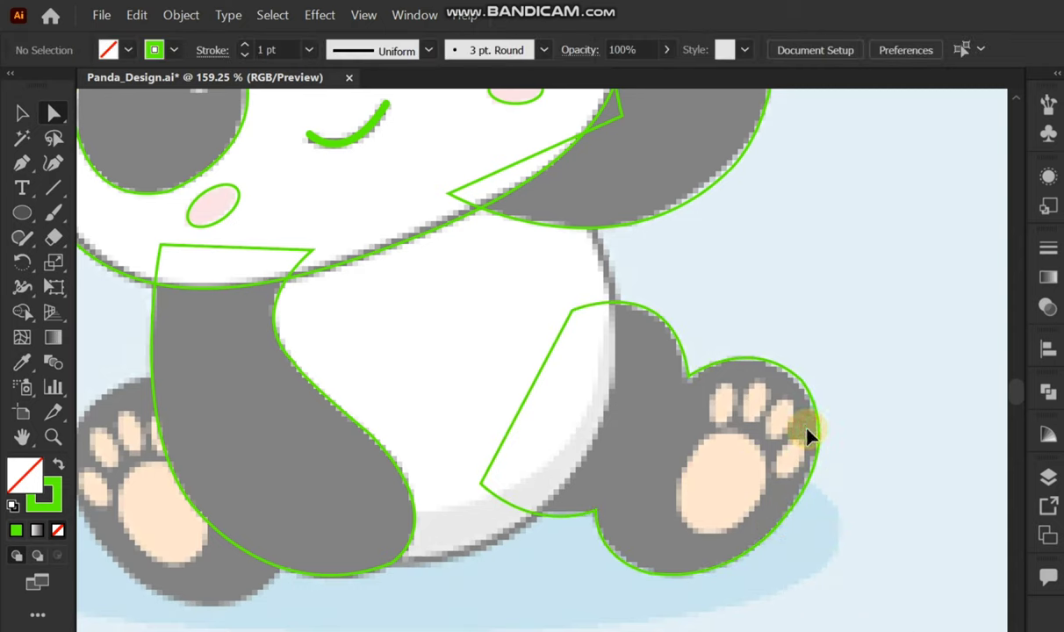
# Step: Trace a closed Pen outline around the panda's torso, from belly to chest and left arm
pyautogui.press('v')
pyautogui.keyDown('alt'); pyautogui.scroll(1, 526, 351); pyautogui.keyUp('alt')
pyautogui.click(21, 166)
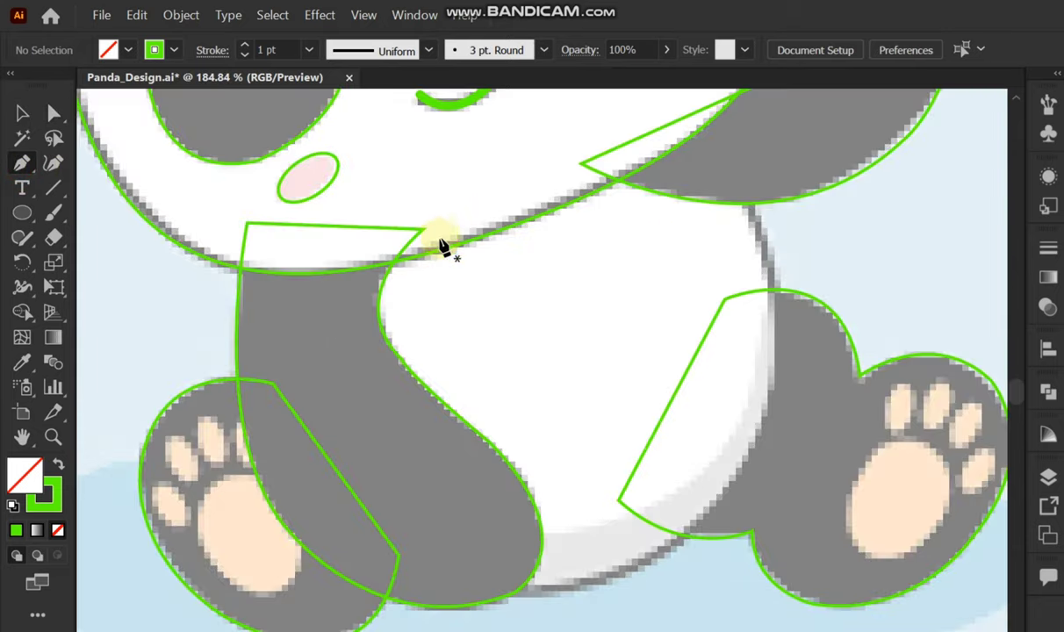
pyautogui.click(490, 585)
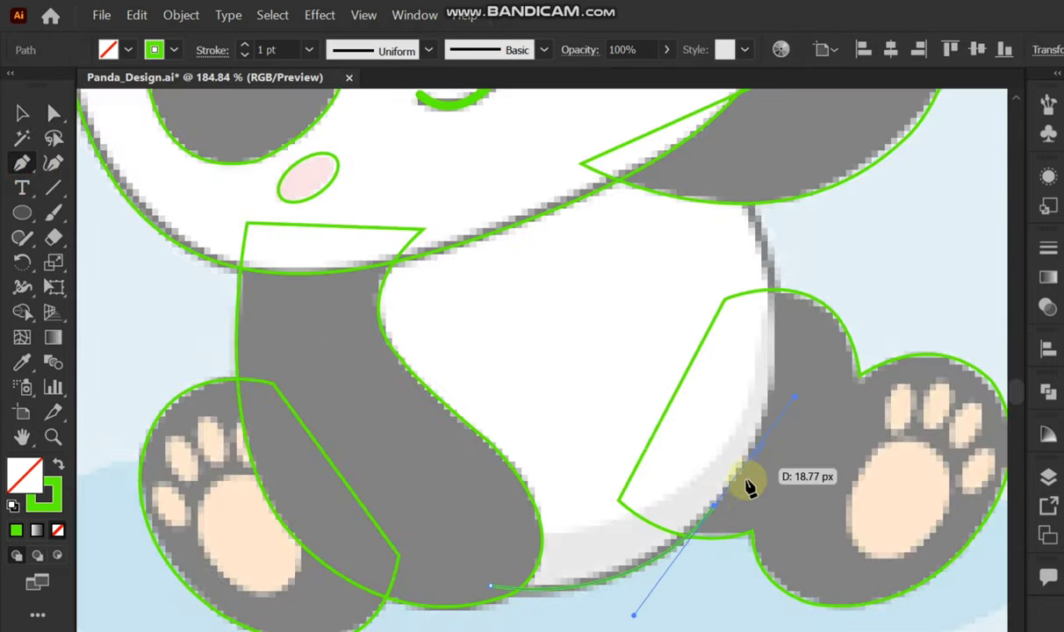
pyautogui.moveTo(792, 399); pyautogui.dragTo(713, 509)
pyautogui.moveTo(778, 277); pyautogui.dragTo(752, 182)
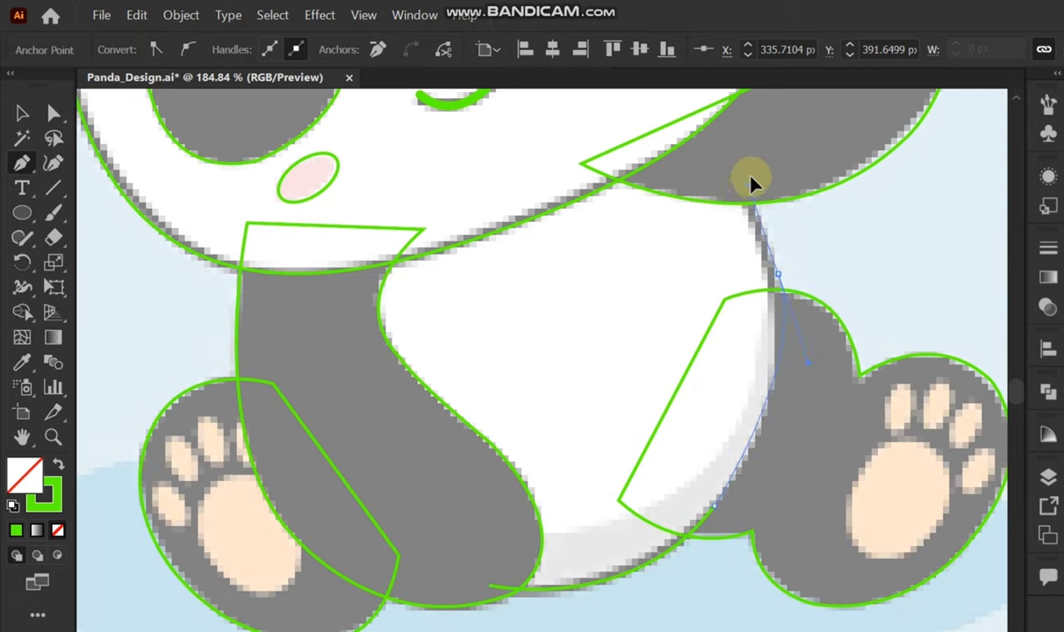
pyautogui.moveTo(778, 276)
pyautogui.mouseDown()
pyautogui.moveTo(717, 159)
pyautogui.moveTo(754, 160)
pyautogui.mouseUp()
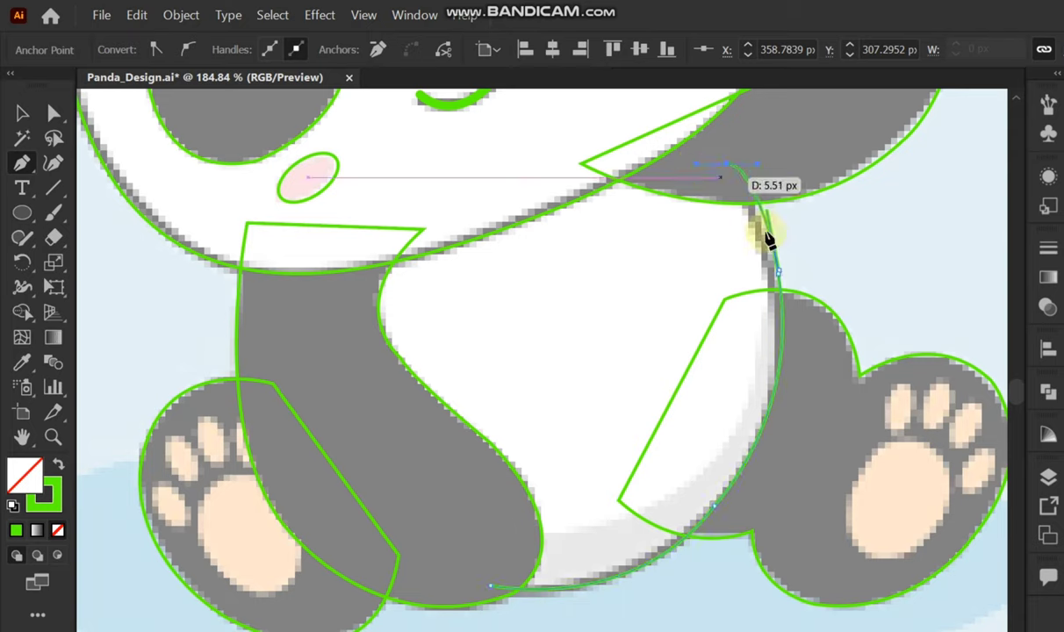
pyautogui.click(515, 164)
pyautogui.click(348, 262)
pyautogui.moveTo(472, 590); pyautogui.dragTo(494, 592)
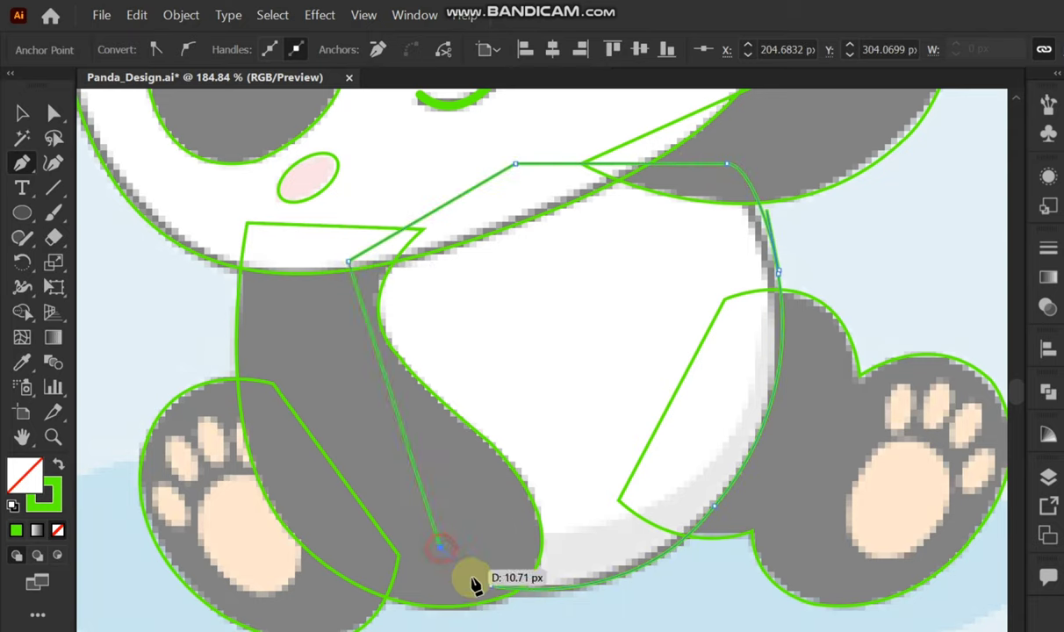
pyautogui.click(53, 113)
# Step: Adjust the outline's anchors under the waving arm and on the belly's right edge
pyautogui.scroll(-2, 707, 516)
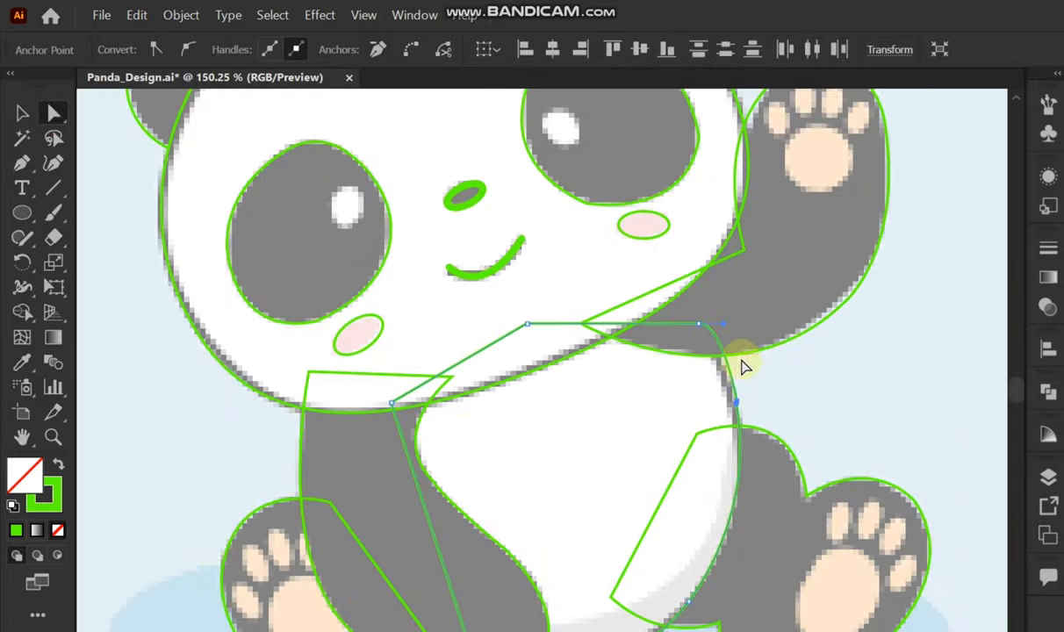
pyautogui.moveTo(698, 323); pyautogui.dragTo(688, 312)
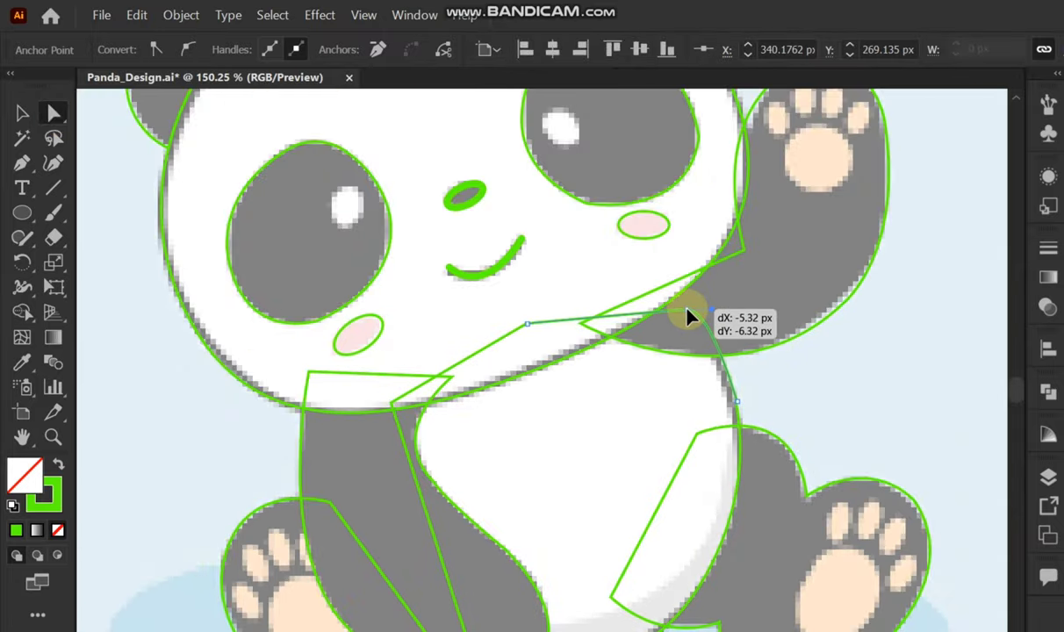
pyautogui.moveTo(736, 403); pyautogui.dragTo(733, 396)
pyautogui.scroll(-2, 415, 237)
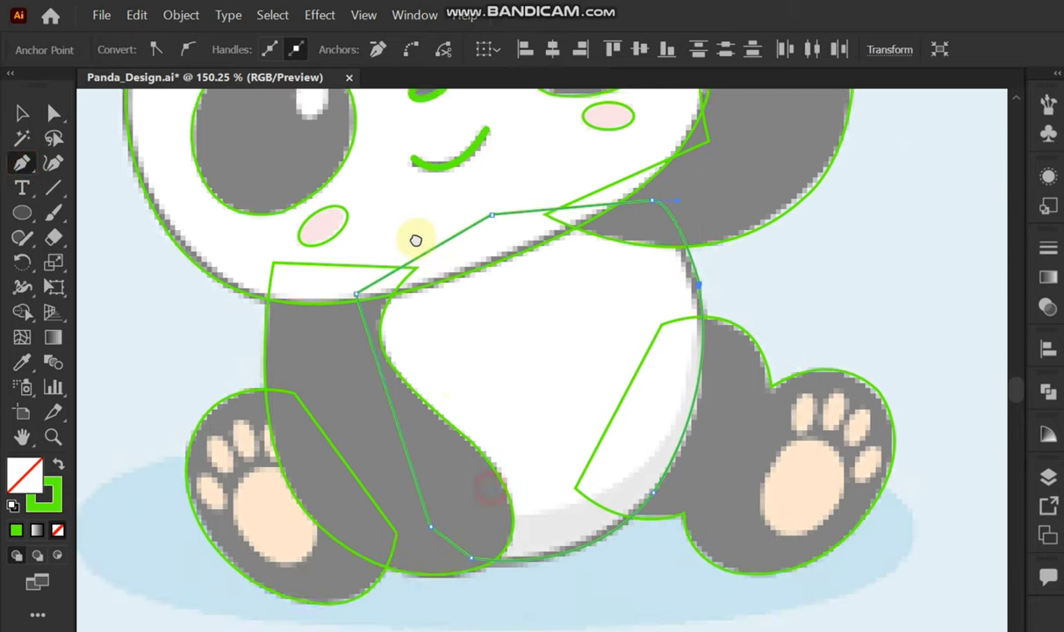
pyautogui.scroll(-3, 415, 236)
# Step: Pen an open curve along the belly's lower edge and up its right side toward the arm
pyautogui.moveTo(439, 465); pyautogui.dragTo(427, 368)
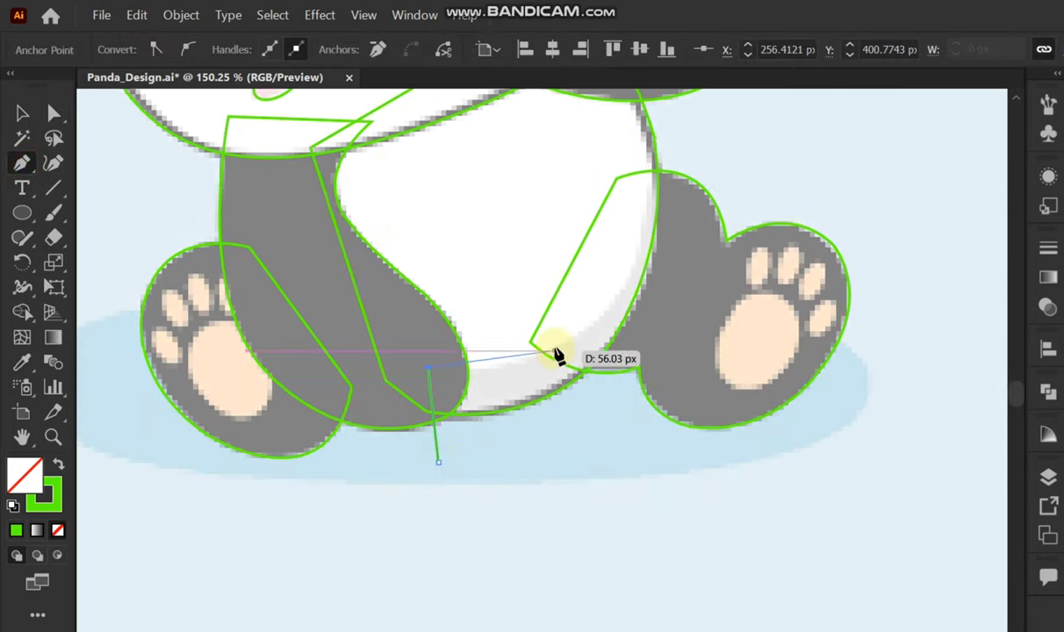
pyautogui.moveTo(614, 313); pyautogui.dragTo(562, 562)
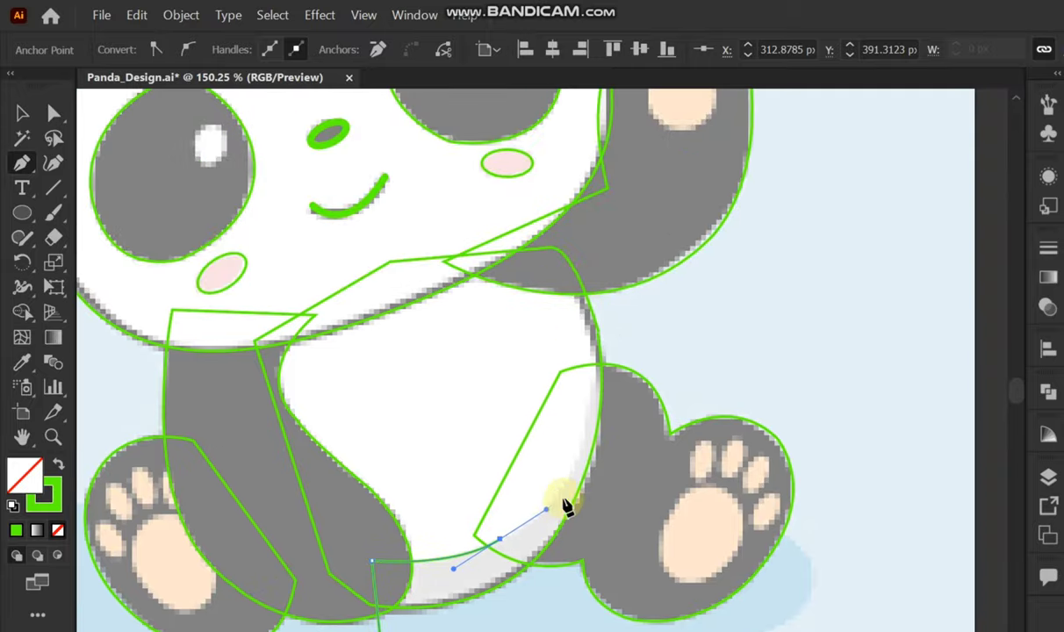
pyautogui.moveTo(588, 398); pyautogui.dragTo(594, 364)
pyautogui.click(593, 320)
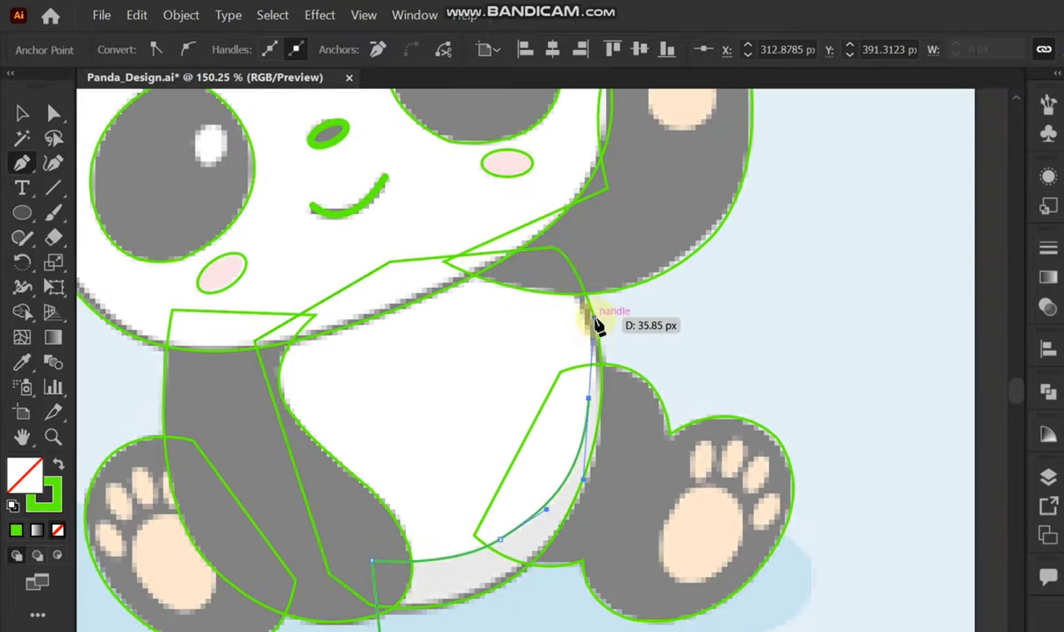
pyautogui.click(588, 264)
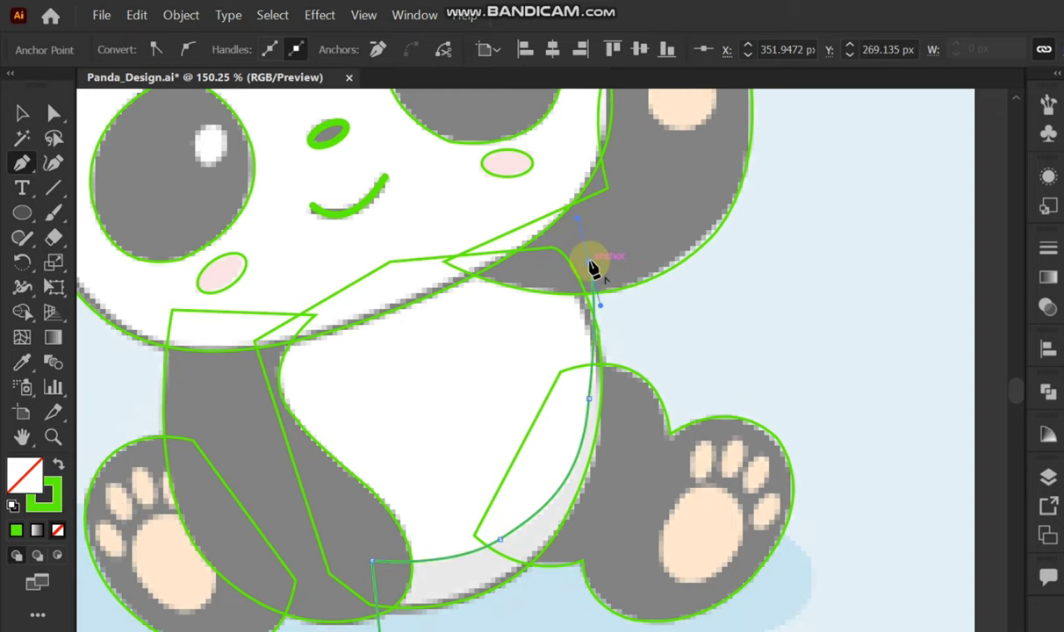
pyautogui.click(436, 506)
# Step: Draw an ellipse over the left foot's paw pad
pyautogui.press('v')
pyautogui.scroll(-3, 544, 605)
pyautogui.scroll(2, 603, 566)
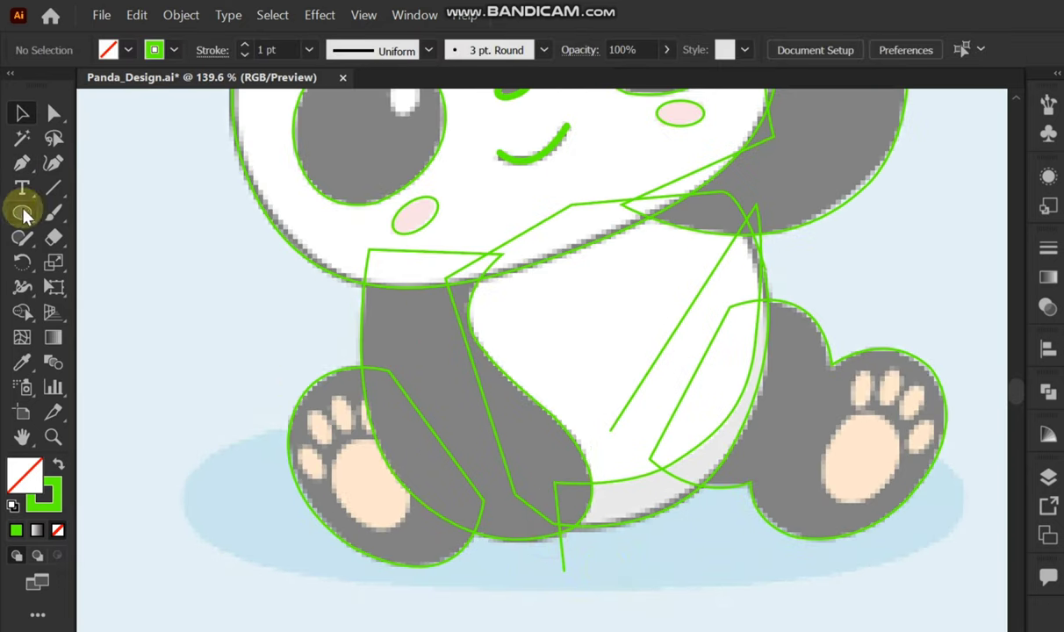
pyautogui.moveTo(181, 275)
pyautogui.mouseDown()
pyautogui.moveTo(269, 395)
pyautogui.moveTo(428, 528)
pyautogui.mouseUp()
# Step: Rotate and resize the ellipse to fit the left foot's tilted paw pad
pyautogui.press('v')
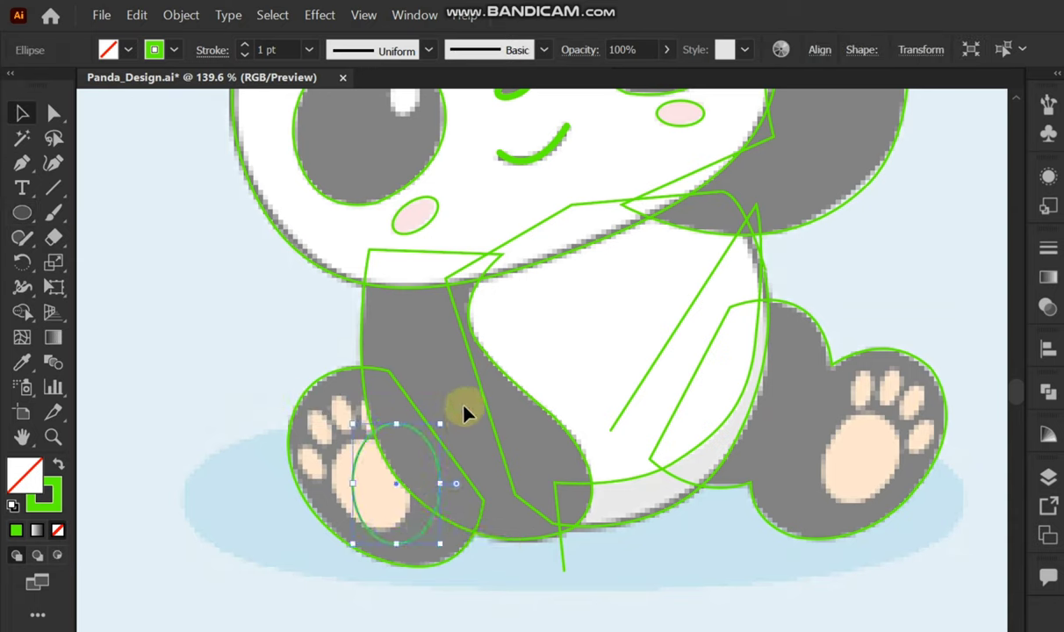
pyautogui.moveTo(447, 423)
pyautogui.mouseDown()
pyautogui.moveTo(399, 415)
pyautogui.moveTo(398, 451)
pyautogui.mouseUp()
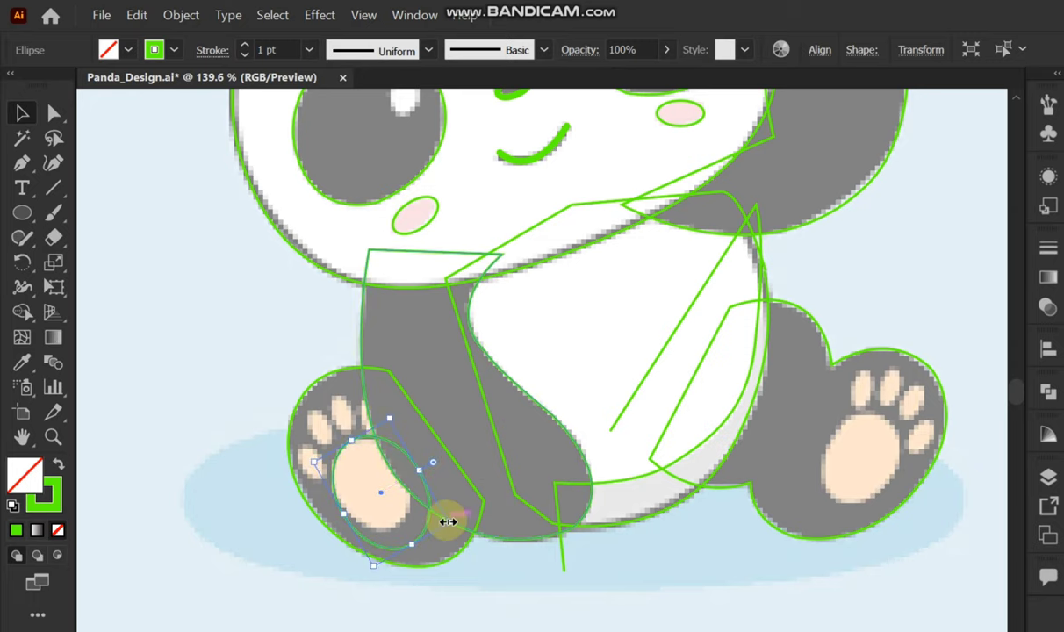
pyautogui.moveTo(446, 511); pyautogui.dragTo(444, 498)
pyautogui.moveTo(417, 458); pyautogui.dragTo(411, 467)
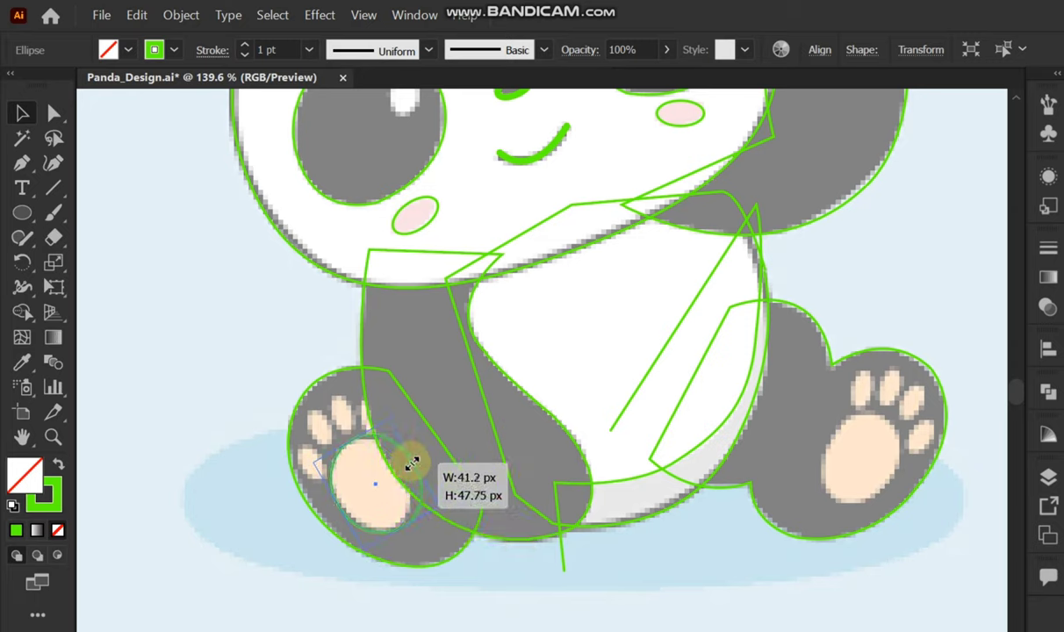
pyautogui.moveTo(402, 532); pyautogui.dragTo(404, 527)
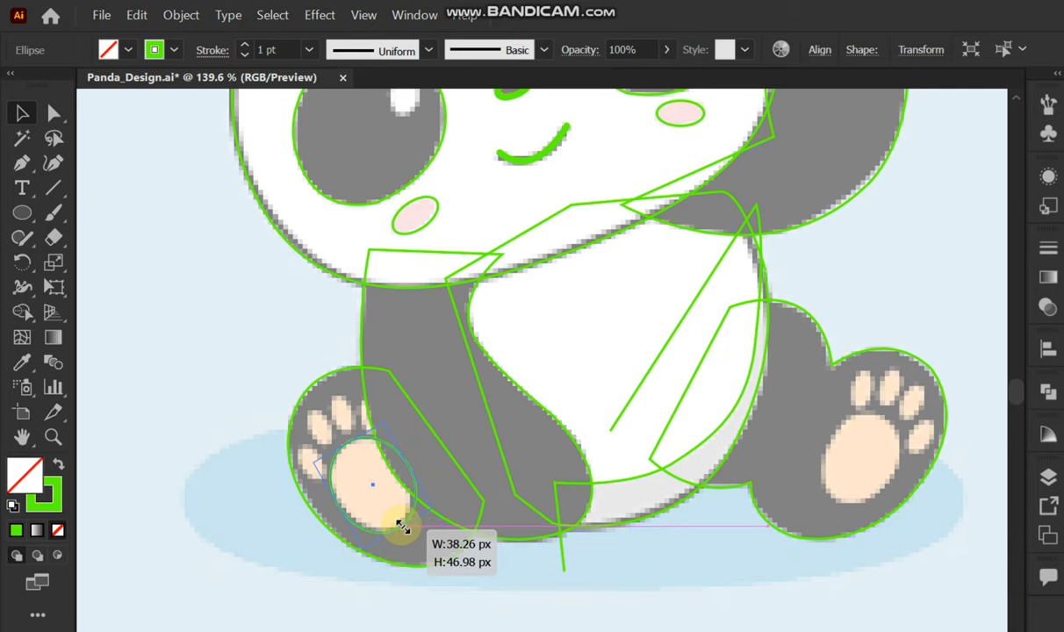
# Step: Copy and paste the pad ellipse, shrink the copy to toe size, and repeat copies with Ctrl+D
pyautogui.scroll(2, 404, 522)
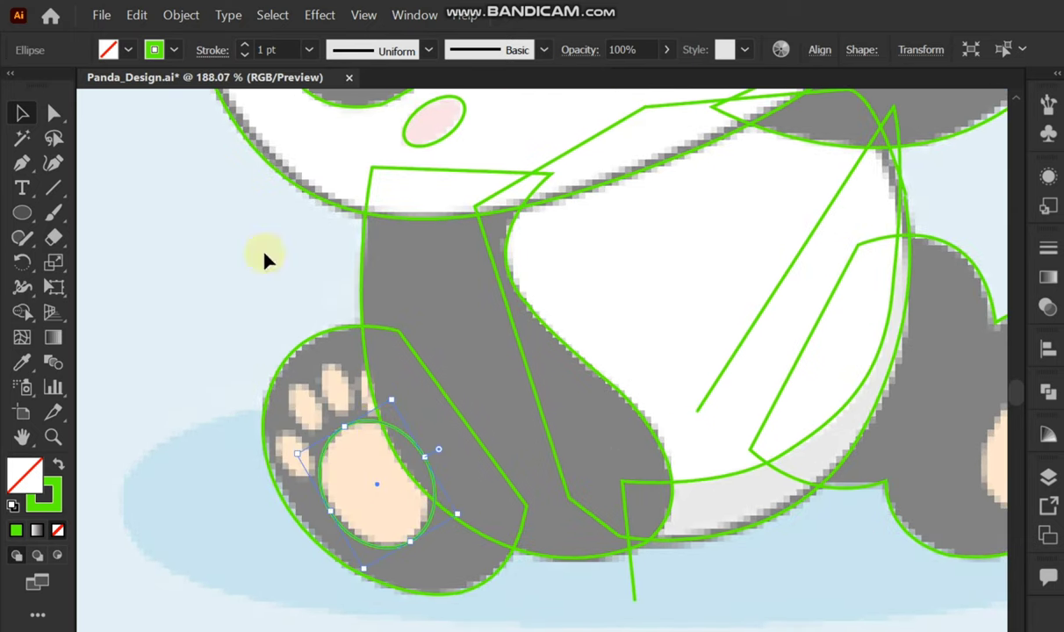
pyautogui.click(136, 15)
pyautogui.click(167, 107)
pyautogui.click(136, 15)
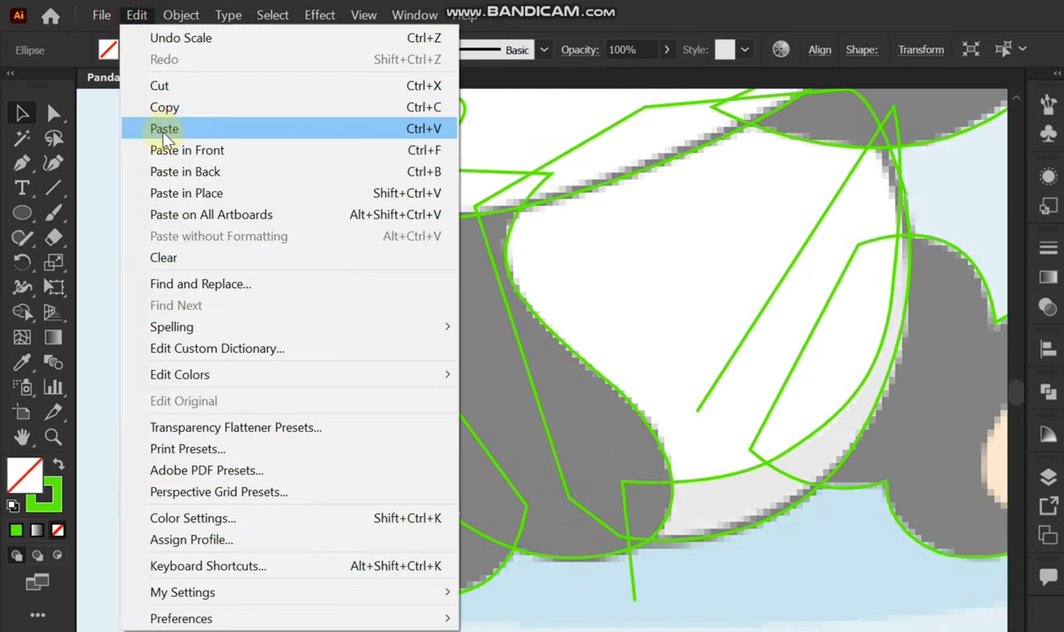
pyautogui.click(164, 129)
pyautogui.moveTo(543, 432)
pyautogui.mouseDown()
pyautogui.moveTo(558, 344)
pyautogui.moveTo(195, 274)
pyautogui.mouseUp()
pyautogui.moveTo(95, 307)
pyautogui.mouseDown()
pyautogui.moveTo(141, 334)
pyautogui.moveTo(234, 352)
pyautogui.moveTo(303, 476)
pyautogui.mouseUp()
pyautogui.click(214, 406)
pyautogui.hotkey('ctrl', 'd')
pyautogui.hotkey('ctrl', 'd')
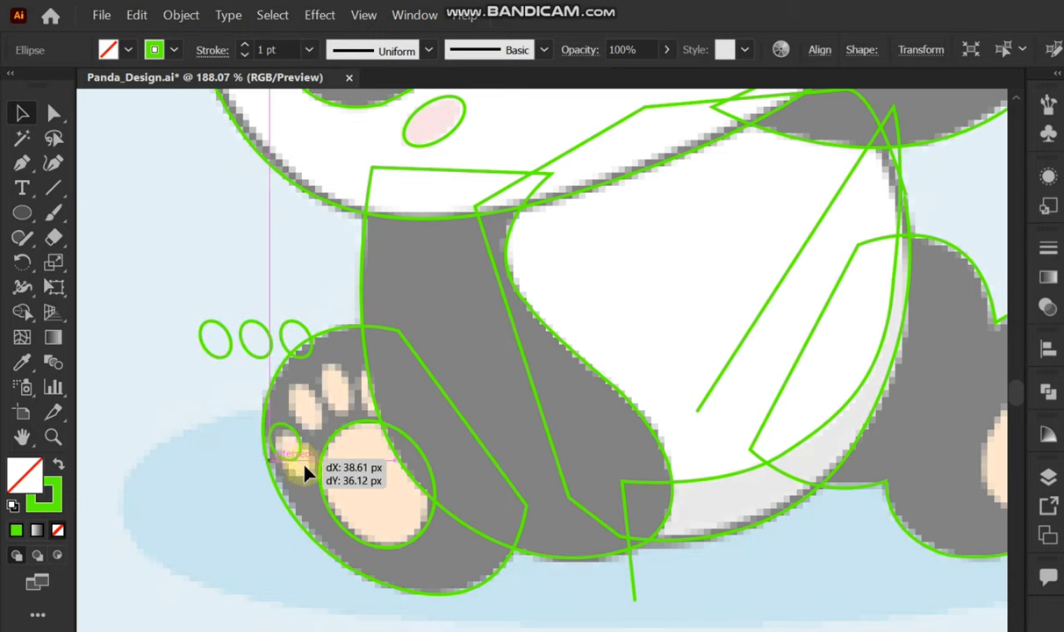
# Step: Fit small tilted ellipses onto the lower-left and upper-left toes
pyautogui.moveTo(231, 411)
pyautogui.mouseDown()
pyautogui.moveTo(355, 485)
pyautogui.moveTo(292, 460)
pyautogui.mouseUp()
pyautogui.moveTo(380, 505); pyautogui.dragTo(387, 513)
pyautogui.moveTo(227, 279); pyautogui.dragTo(389, 401)
pyautogui.moveTo(327, 384)
pyautogui.mouseDown()
pyautogui.moveTo(316, 373)
pyautogui.moveTo(391, 443)
pyautogui.mouseUp()
# Step: Fit rotated, stretched ellipses onto the middle and inner toes
pyautogui.moveTo(289, 302); pyautogui.dragTo(418, 372)
pyautogui.moveTo(376, 343); pyautogui.dragTo(410, 323)
pyautogui.moveTo(437, 408); pyautogui.dragTo(439, 416)
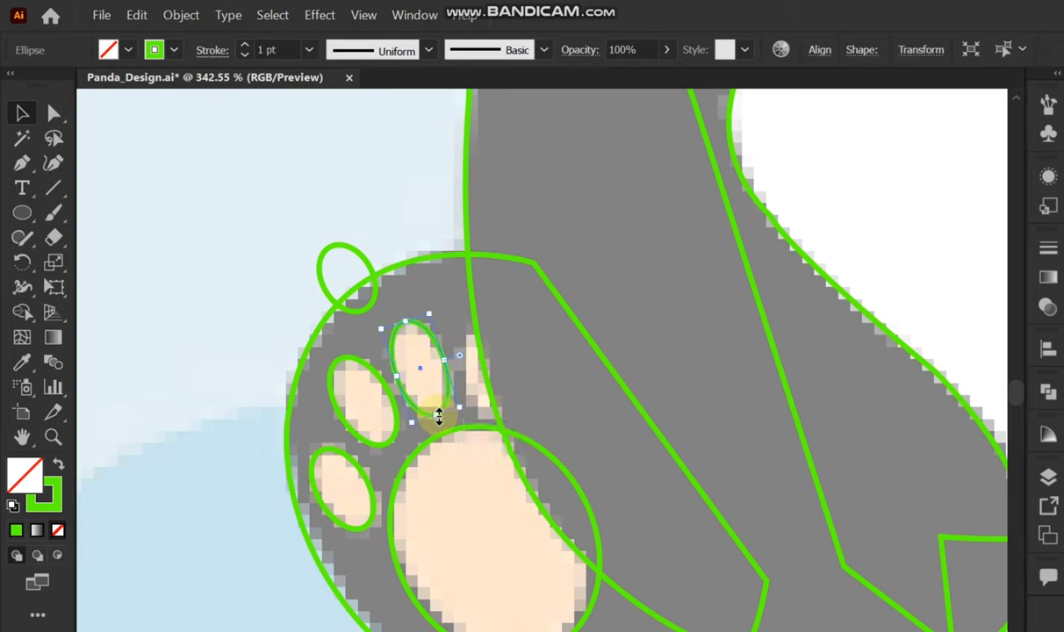
pyautogui.moveTo(358, 257)
pyautogui.mouseDown()
pyautogui.moveTo(518, 368)
pyautogui.moveTo(510, 336)
pyautogui.moveTo(499, 334)
pyautogui.mouseUp()
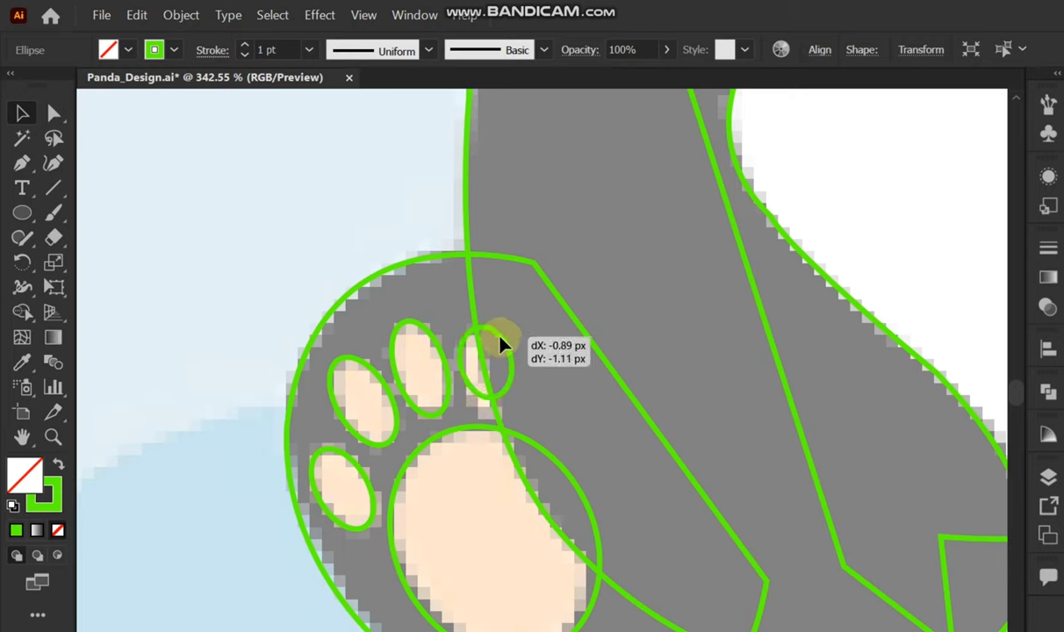
pyautogui.moveTo(497, 399); pyautogui.dragTo(503, 414)
# Step: Select the left foot's toe and pad ellipses and copy-paste them
pyautogui.click(560, 430)
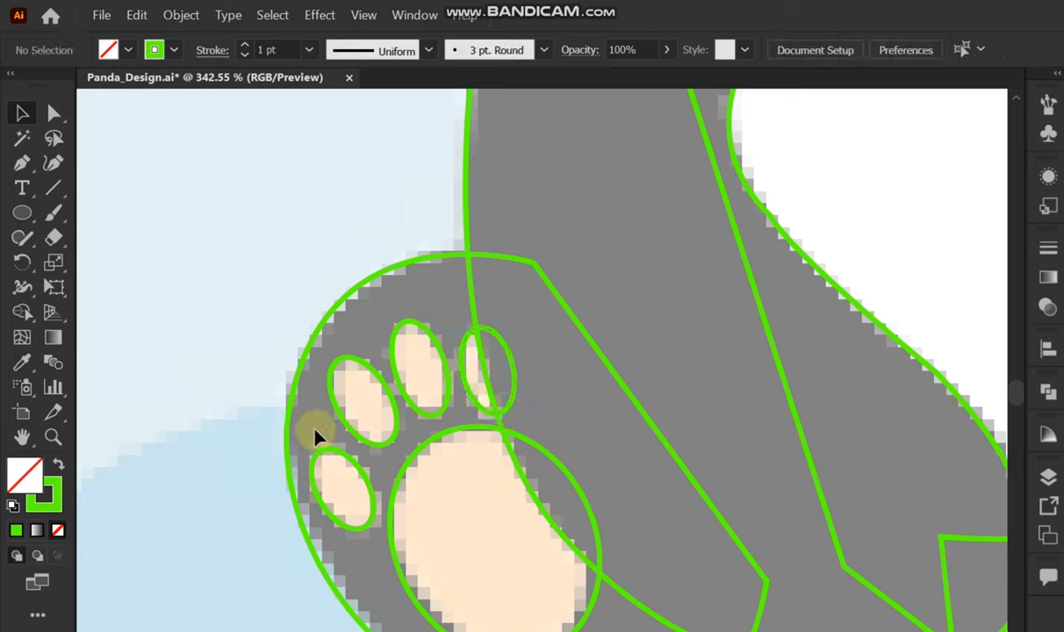
pyautogui.click(323, 449)
pyautogui.keyDown('shift'); pyautogui.click(396, 419); pyautogui.keyUp('shift')
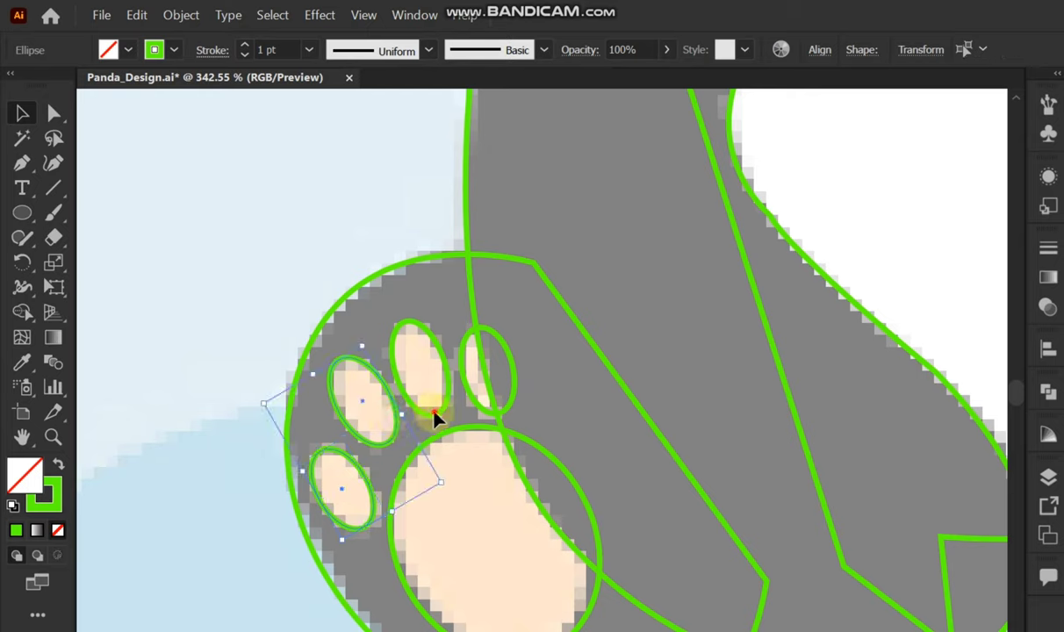
pyautogui.keyDown('shift'); pyautogui.click(439, 409); pyautogui.keyUp('shift')
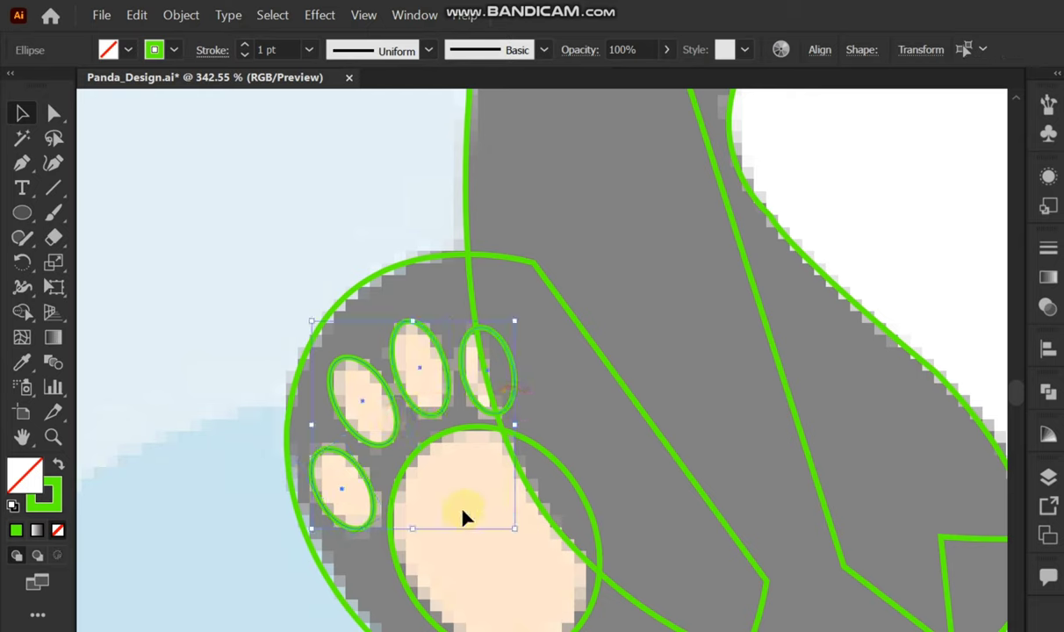
pyautogui.keyDown('shift'); pyautogui.click(404, 579); pyautogui.keyUp('shift')
pyautogui.click(136, 13)
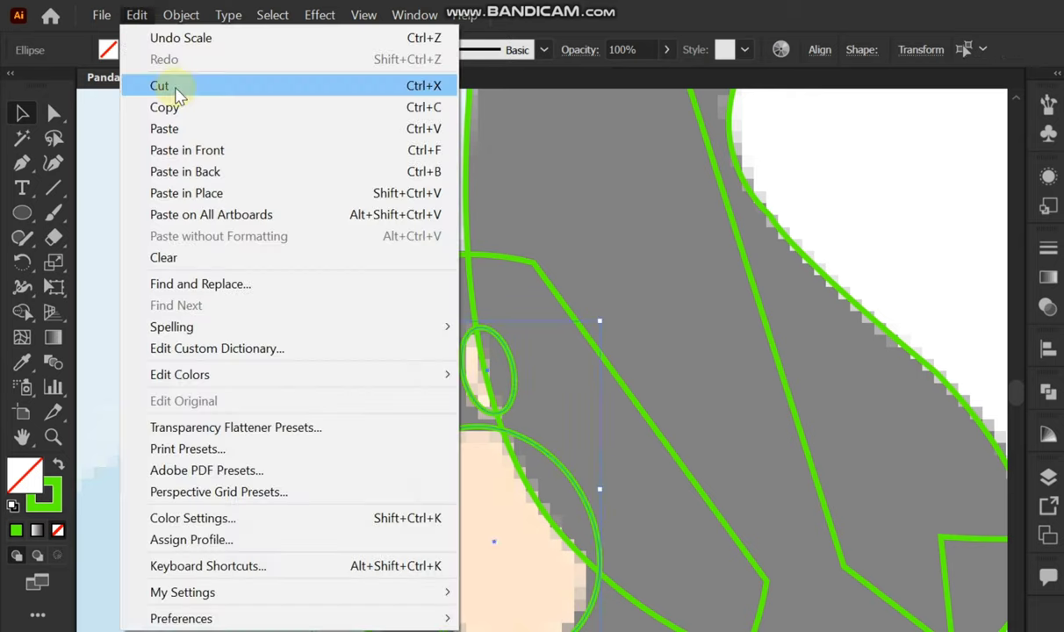
pyautogui.click(178, 107)
pyautogui.click(136, 15)
pyautogui.click(202, 132)
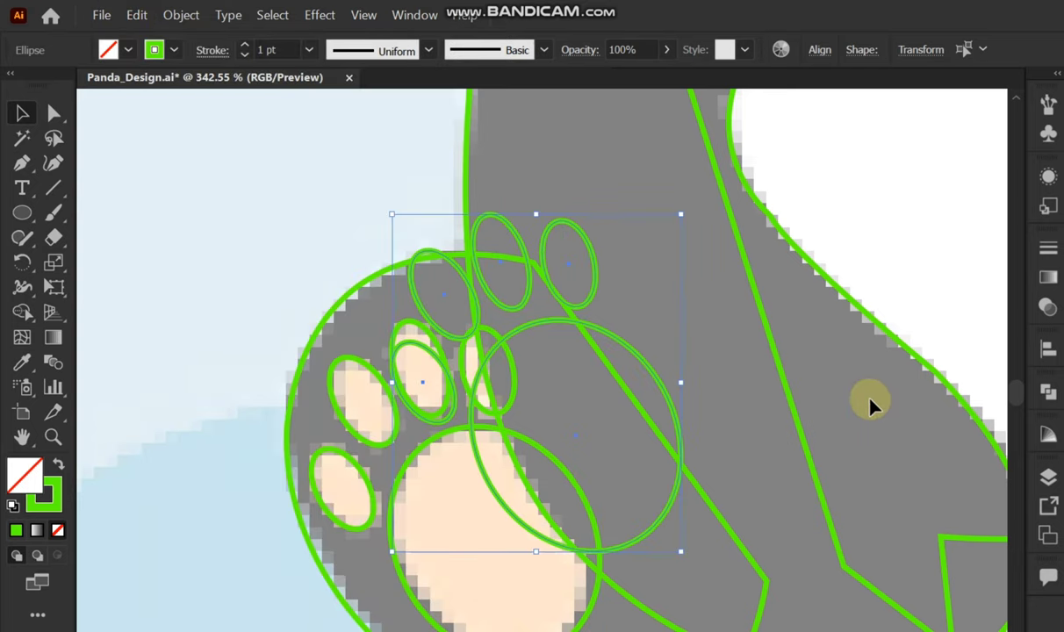
# Step: Move the pasted outlines to the right foot and reflect them vertically onto its toes
pyautogui.scroll(-5, 869, 406)
pyautogui.scroll(3, 496, 525)
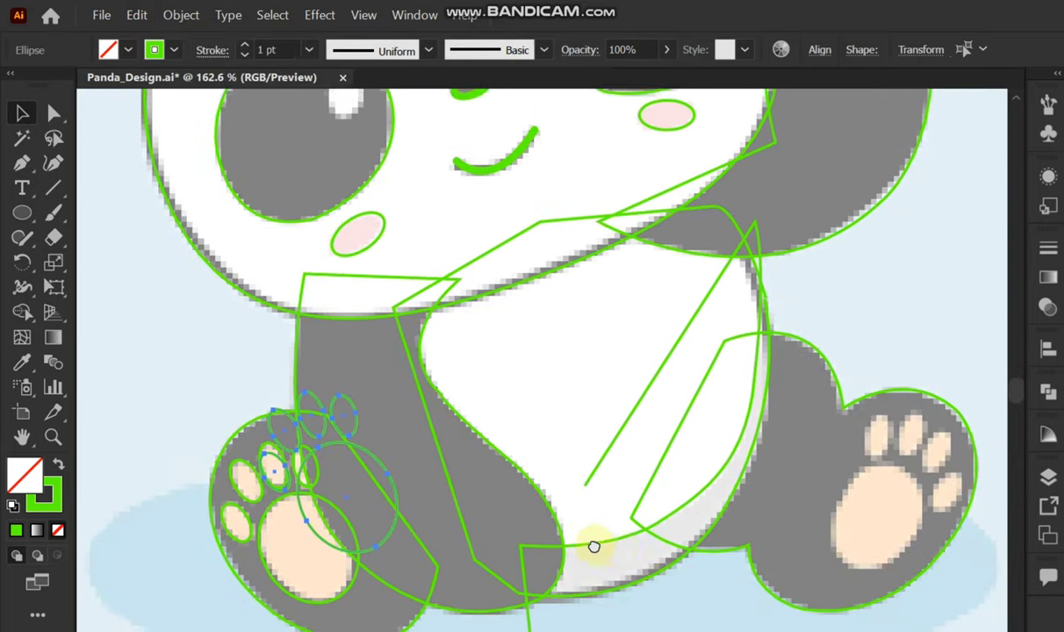
pyautogui.moveTo(367, 505)
pyautogui.mouseDown()
pyautogui.moveTo(840, 562)
pyautogui.moveTo(869, 519)
pyautogui.mouseUp()
pyautogui.rightClick(869, 520)
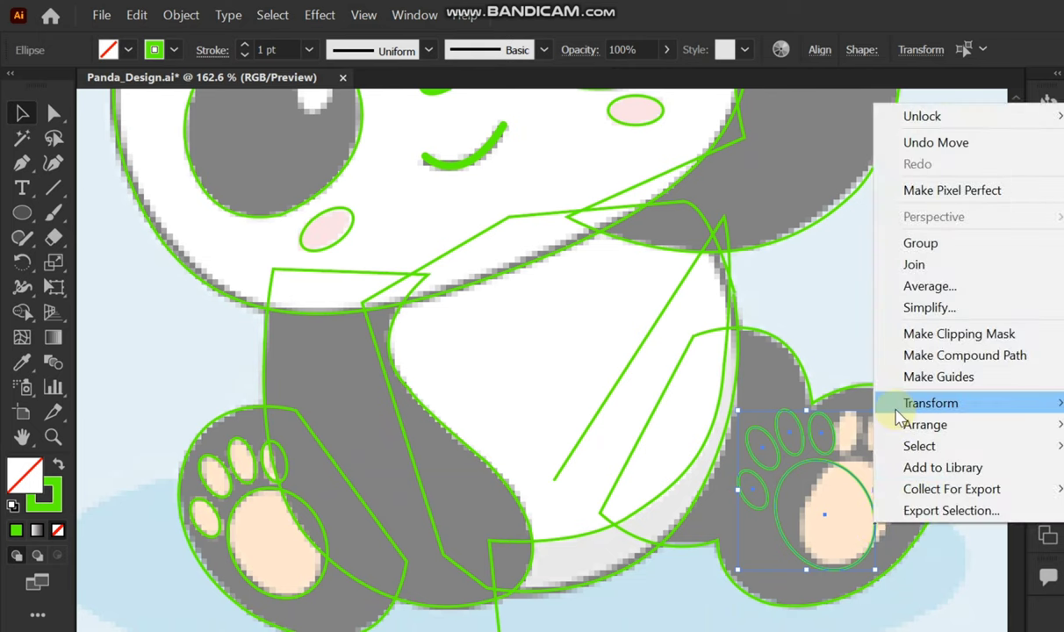
pyautogui.click(737, 474)
pyautogui.click(850, 456)
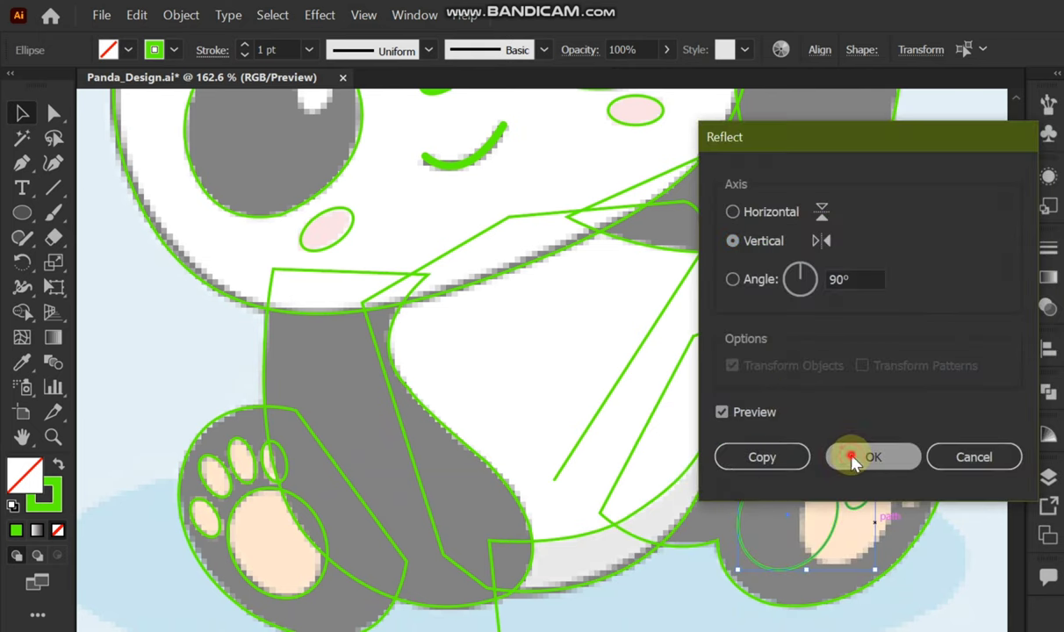
pyautogui.moveTo(838, 493); pyautogui.dragTo(892, 495)
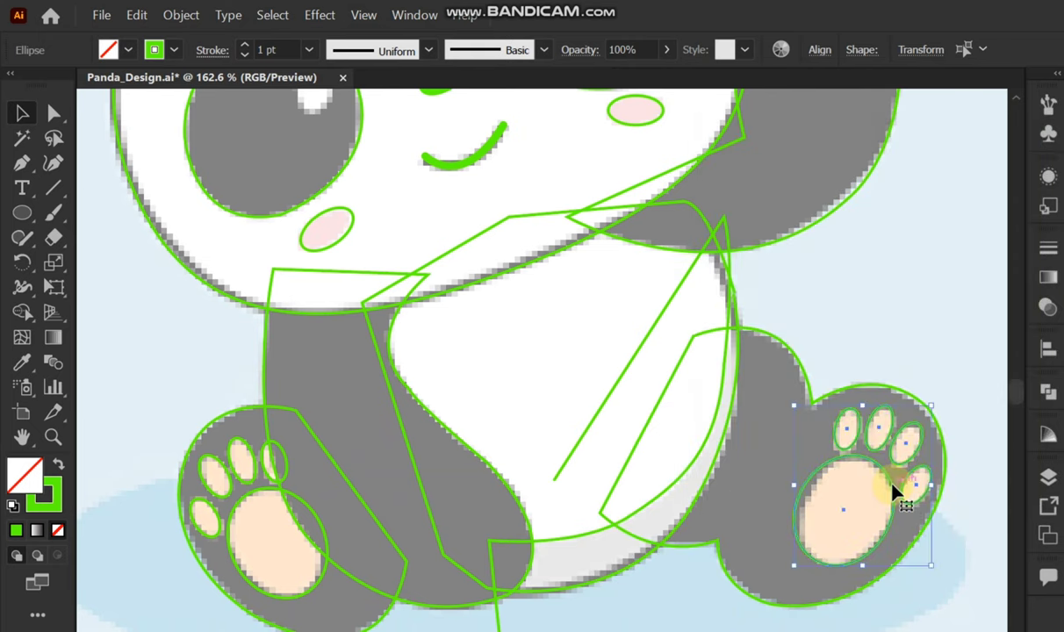
# Step: Rotate the right foot's big pad ellipse to match its pad
pyautogui.scroll(2, 894, 491)
pyautogui.scroll(2, 889, 474)
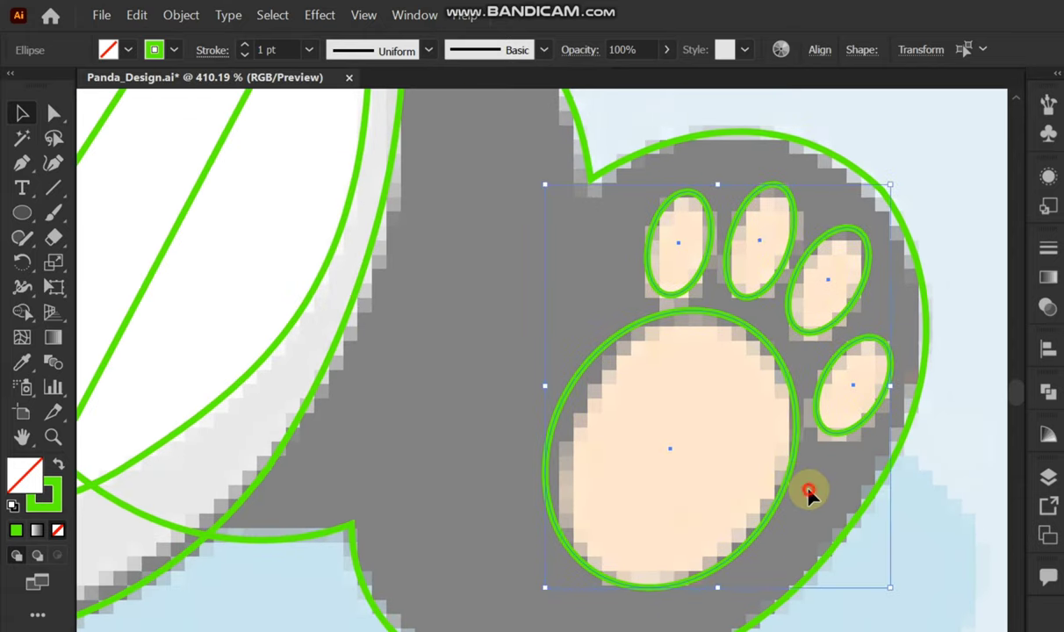
pyautogui.click(518, 349)
pyautogui.moveTo(565, 387); pyautogui.dragTo(577, 398)
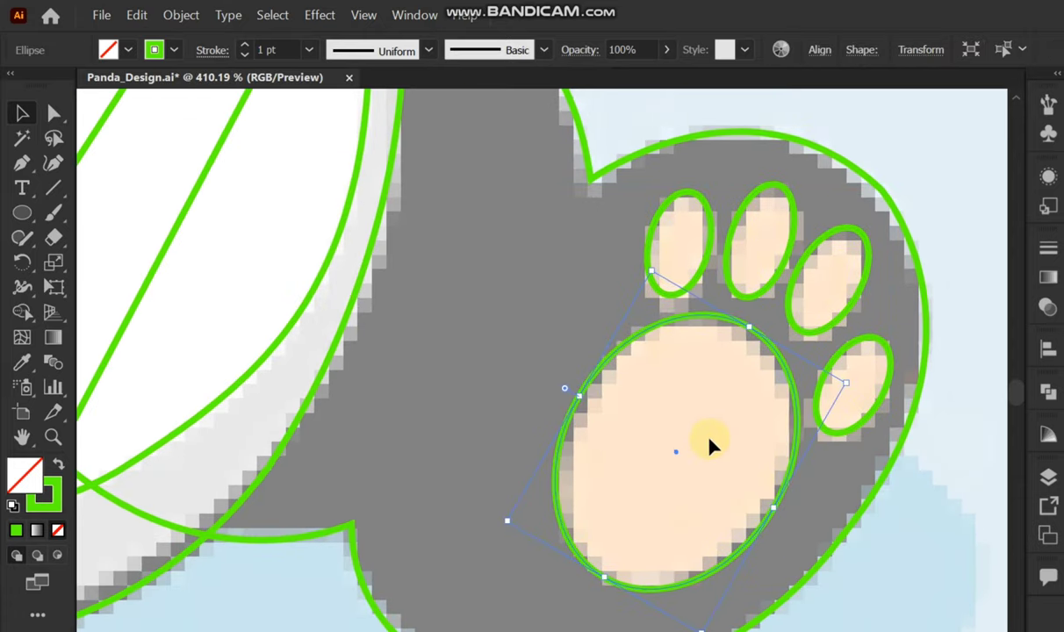
pyautogui.click(813, 484)
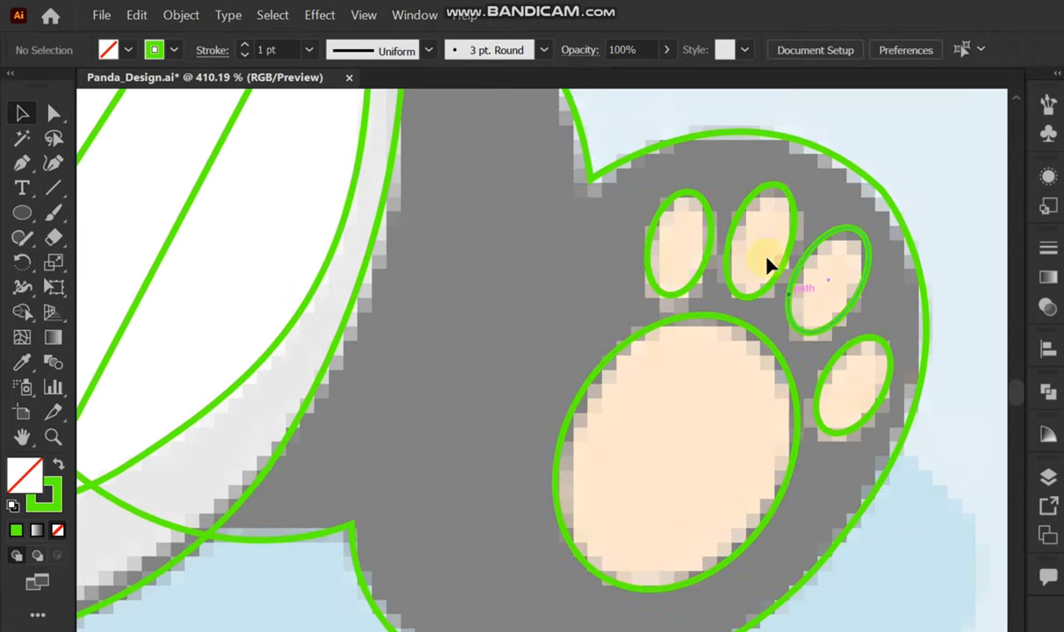
pyautogui.click(814, 285)
# Step: Copy the four toe ellipses, paste them in front, and move them toward the raised paw
pyautogui.keyDown('shift'); pyautogui.click(882, 351); pyautogui.keyUp('shift')
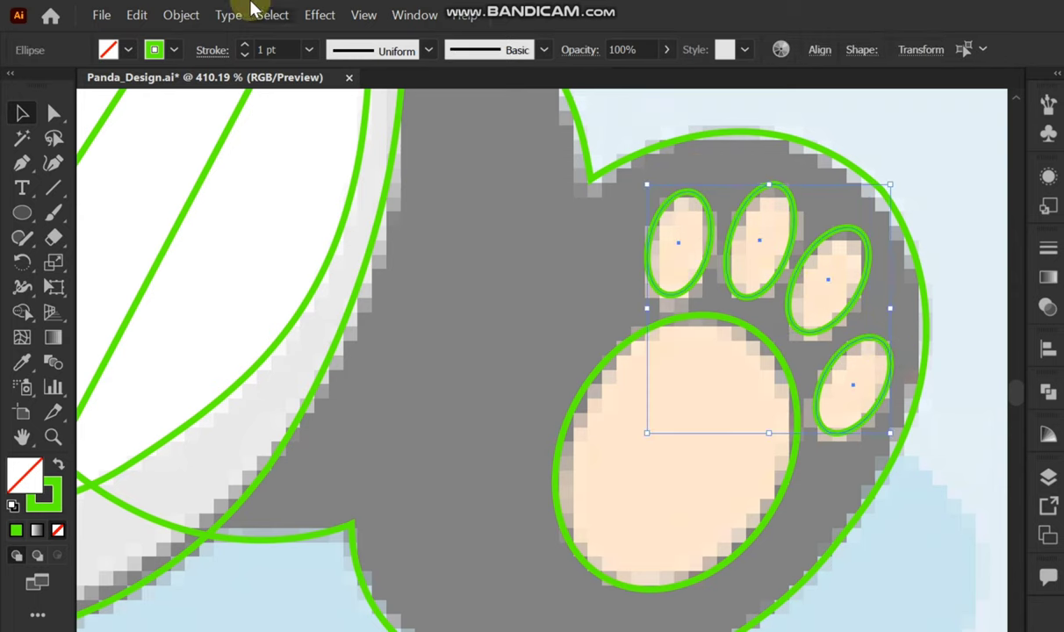
pyautogui.click(136, 15)
pyautogui.click(170, 114)
pyautogui.click(136, 15)
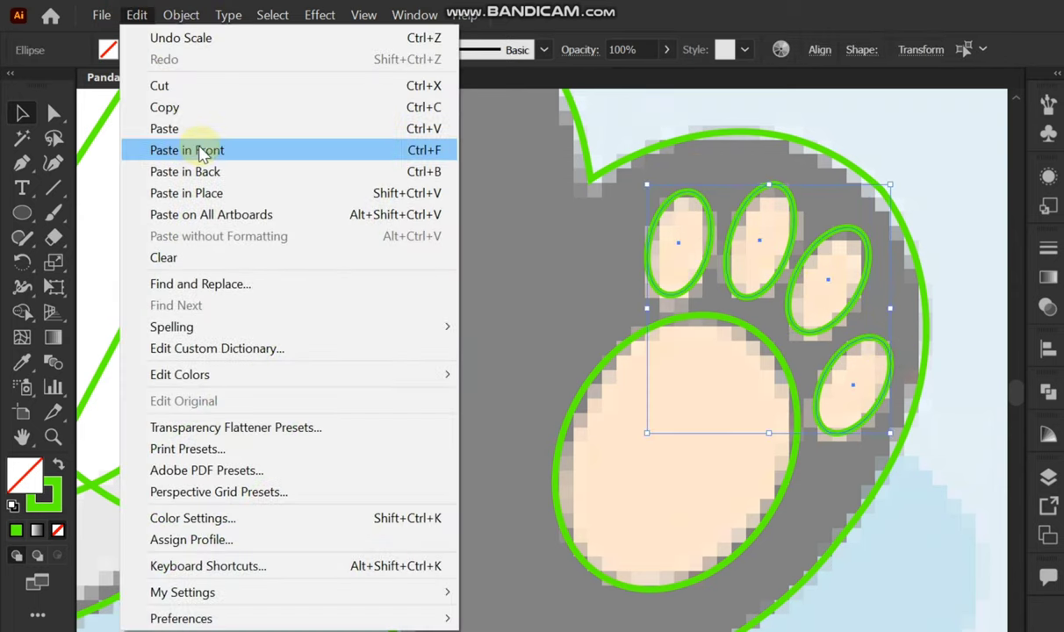
pyautogui.click(195, 150)
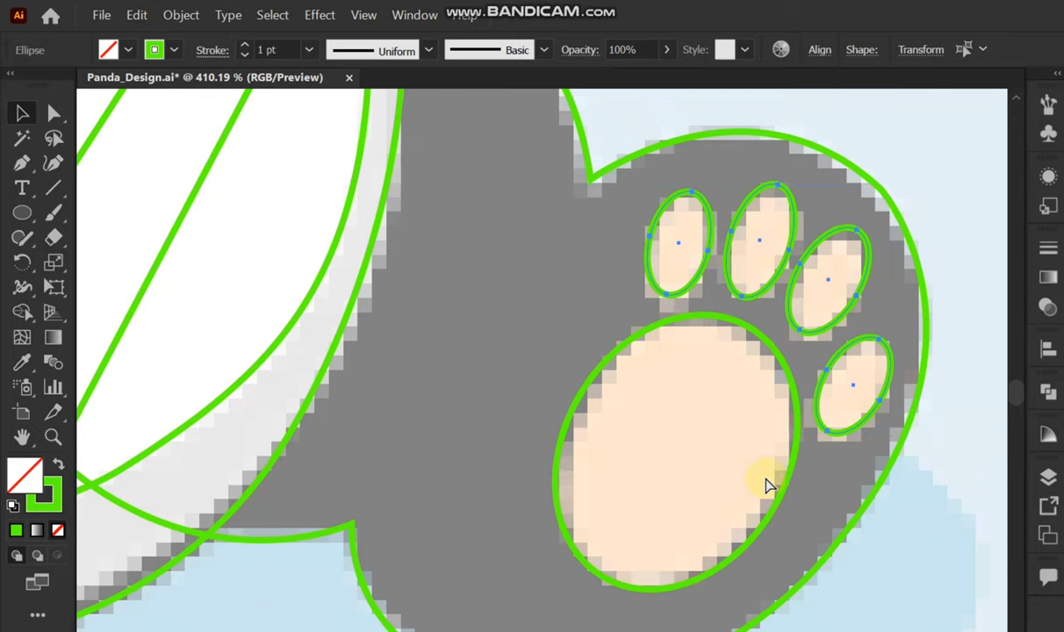
pyautogui.hotkey('ctrl', '0')
pyautogui.moveTo(733, 509); pyautogui.dragTo(702, 307)
# Step: Rotate and position the toe copies over the raised paw's toes
pyautogui.scroll(2, 890, 451)
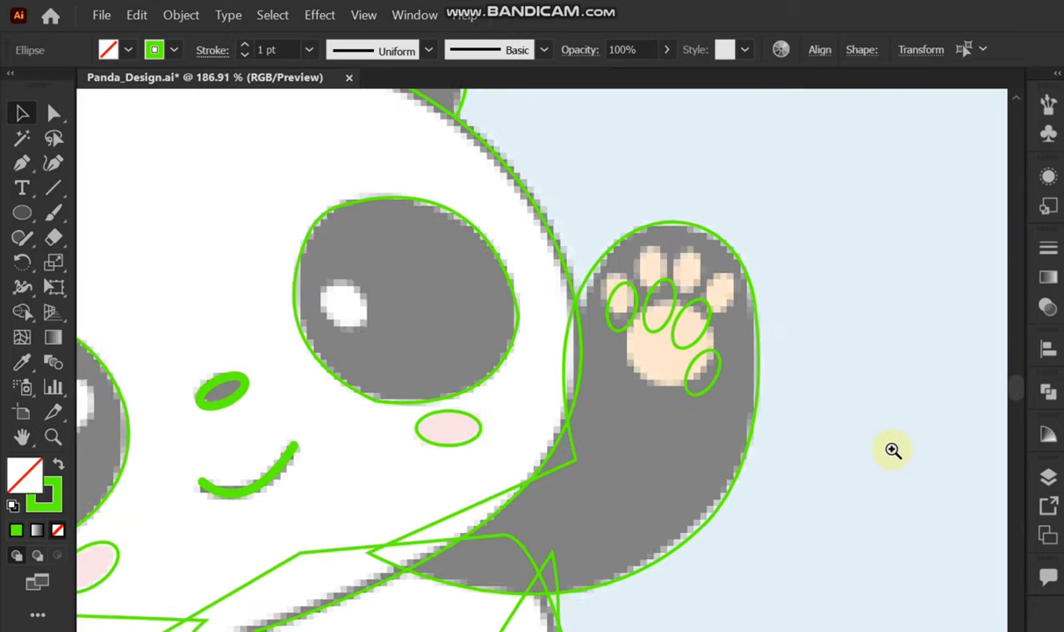
pyautogui.scroll(3, 950, 481)
pyautogui.scroll(2, 847, 440)
pyautogui.moveTo(616, 323); pyautogui.dragTo(774, 452)
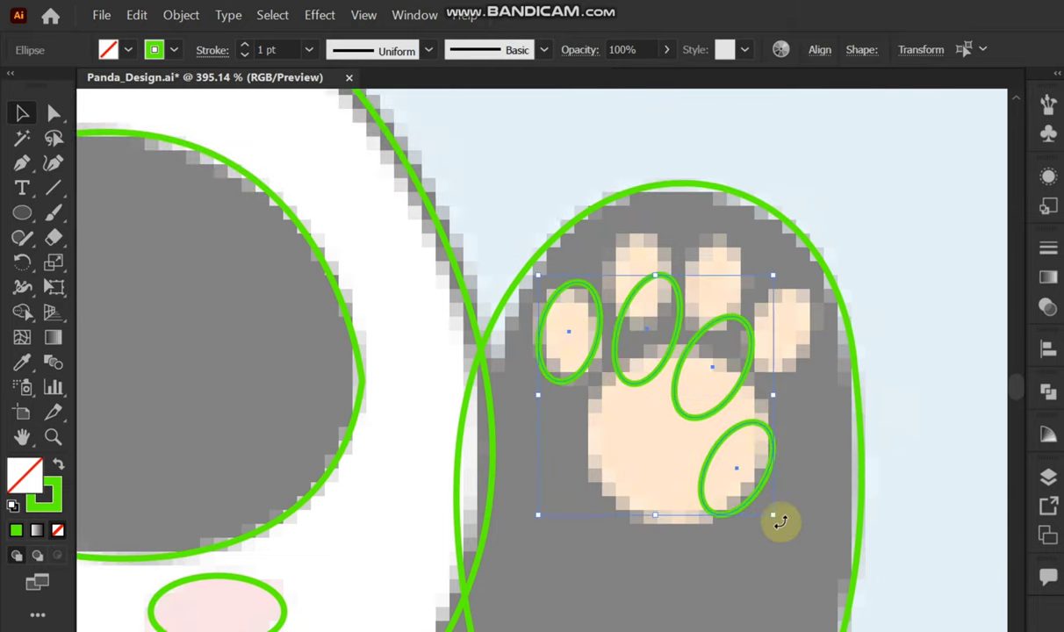
pyautogui.moveTo(781, 518); pyautogui.dragTo(807, 423)
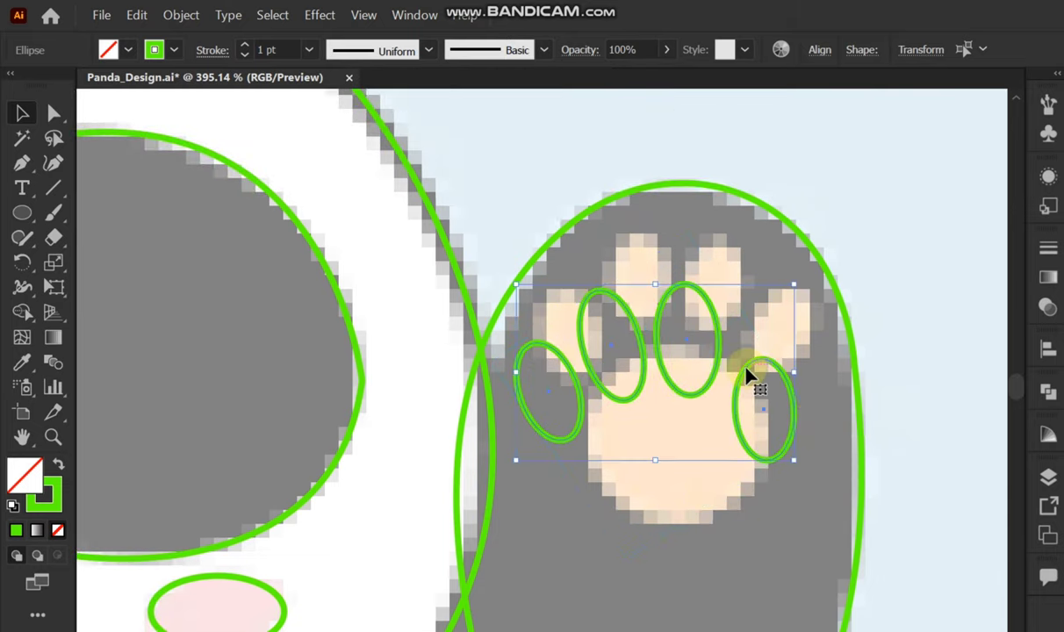
pyautogui.moveTo(750, 373); pyautogui.dragTo(770, 316)
pyautogui.click(801, 481)
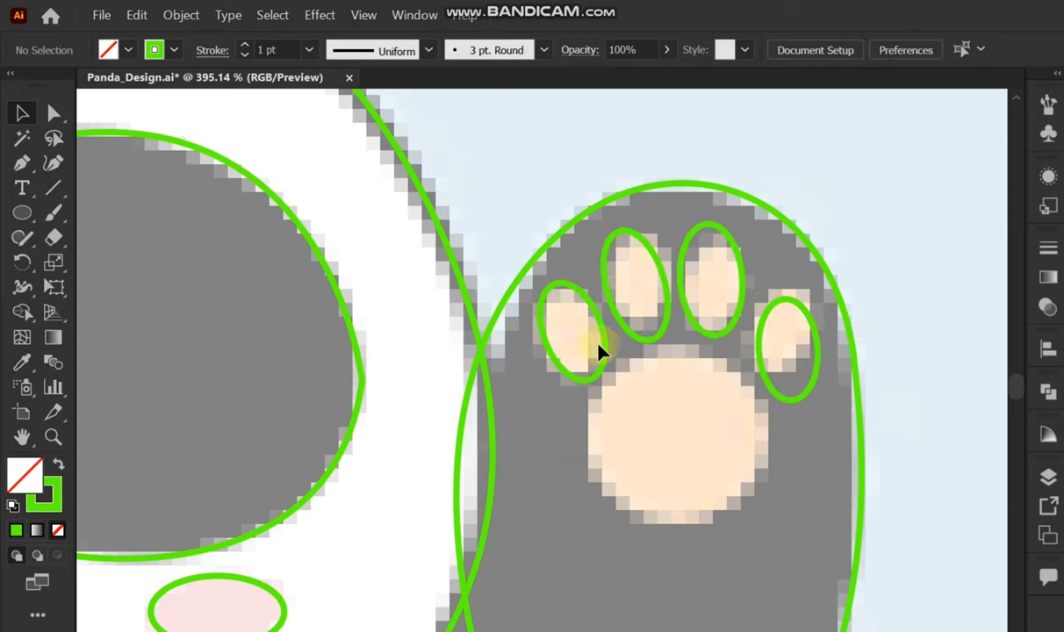
# Step: Resize, rotate and reposition each toe ellipse to fit the raised paw's individual toes
pyautogui.click(580, 386)
pyautogui.moveTo(613, 361); pyautogui.dragTo(612, 366)
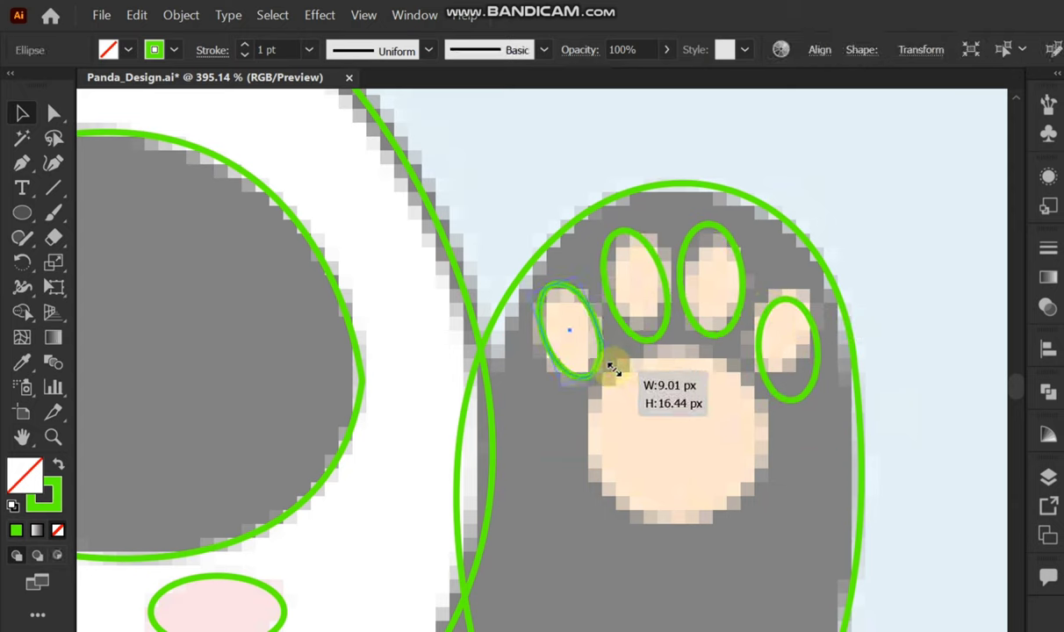
pyautogui.moveTo(586, 267)
pyautogui.mouseDown()
pyautogui.moveTo(602, 241)
pyautogui.moveTo(667, 220)
pyautogui.moveTo(664, 253)
pyautogui.moveTo(638, 233)
pyautogui.mouseUp()
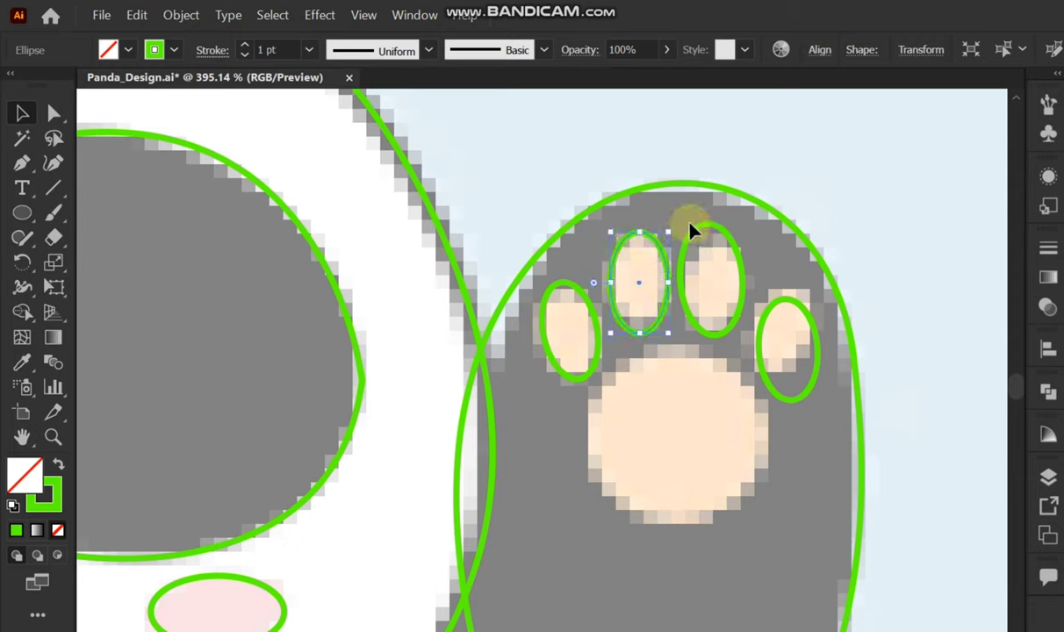
pyautogui.moveTo(743, 220)
pyautogui.mouseDown()
pyautogui.moveTo(755, 230)
pyautogui.moveTo(717, 235)
pyautogui.moveTo(737, 262)
pyautogui.mouseUp()
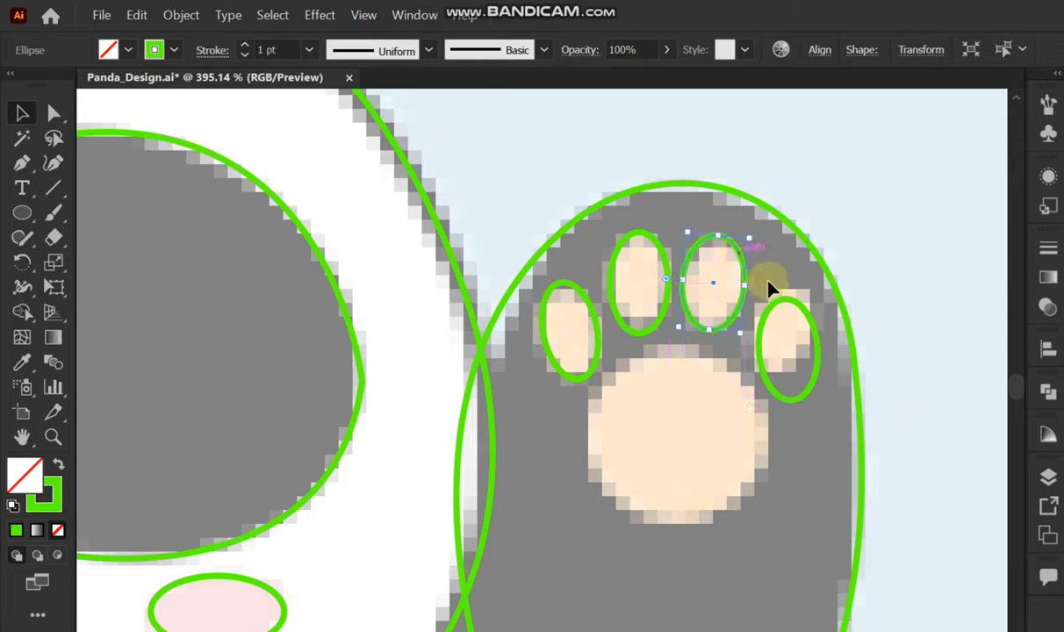
pyautogui.moveTo(815, 313); pyautogui.dragTo(802, 294)
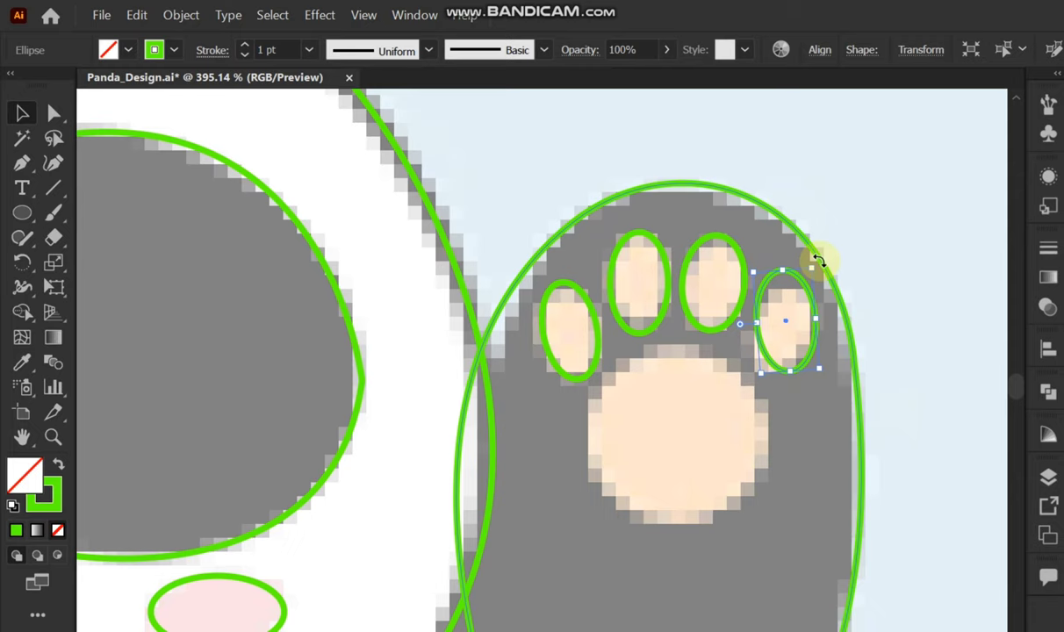
pyautogui.moveTo(815, 256)
pyautogui.mouseDown()
pyautogui.moveTo(826, 285)
pyautogui.moveTo(795, 284)
pyautogui.mouseUp()
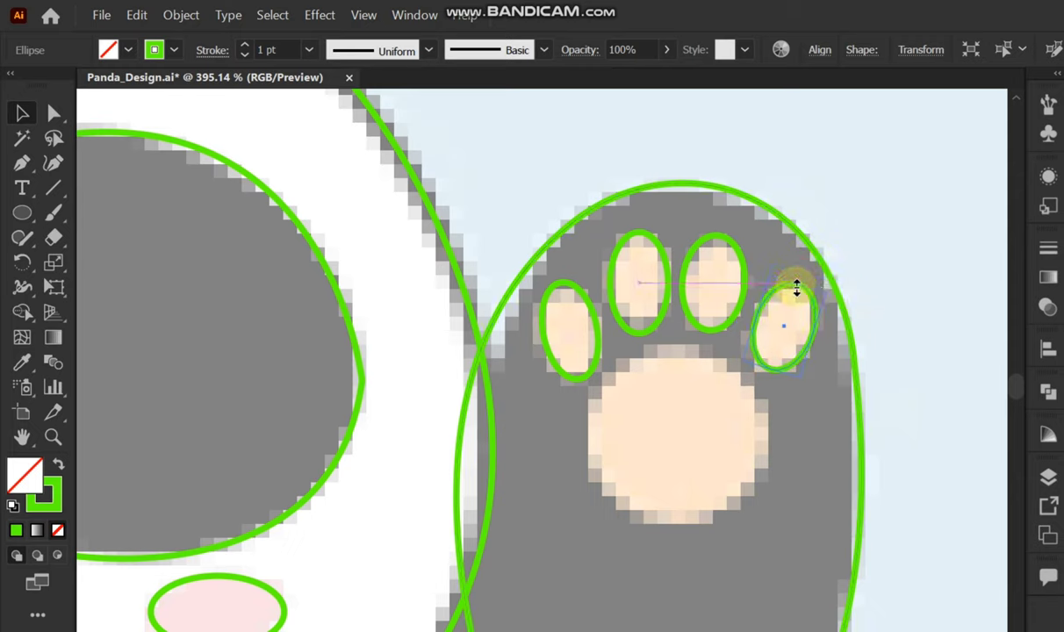
pyautogui.click(757, 453)
# Step: Draw a roughly 30 px pad circle on the raised paw and nudge it into place
pyautogui.click(22, 213)
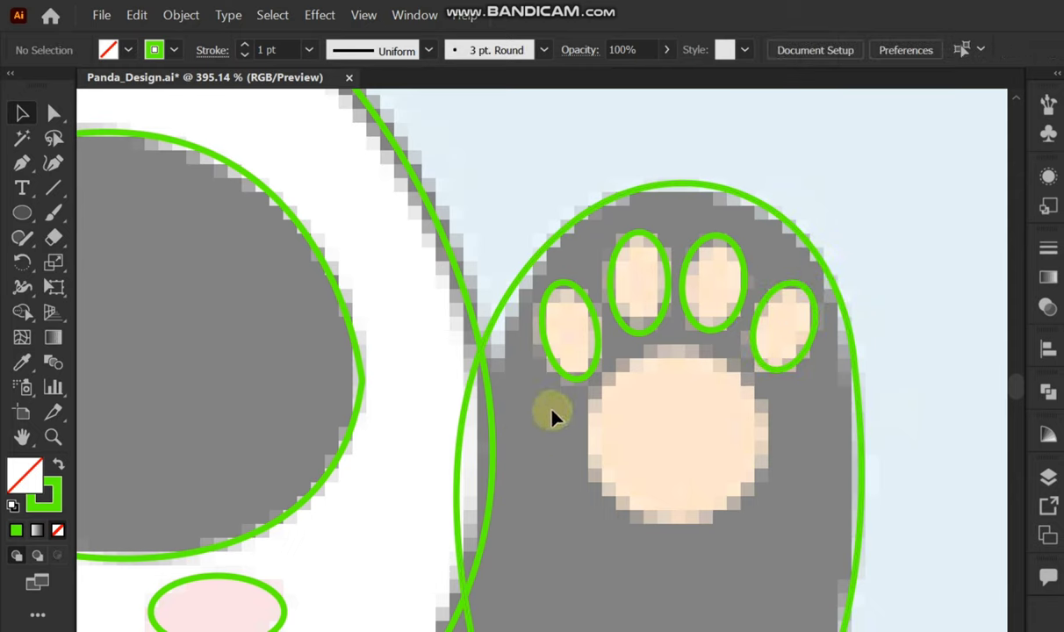
pyautogui.click(22, 213)
pyautogui.moveTo(671, 426); pyautogui.dragTo(680, 434)
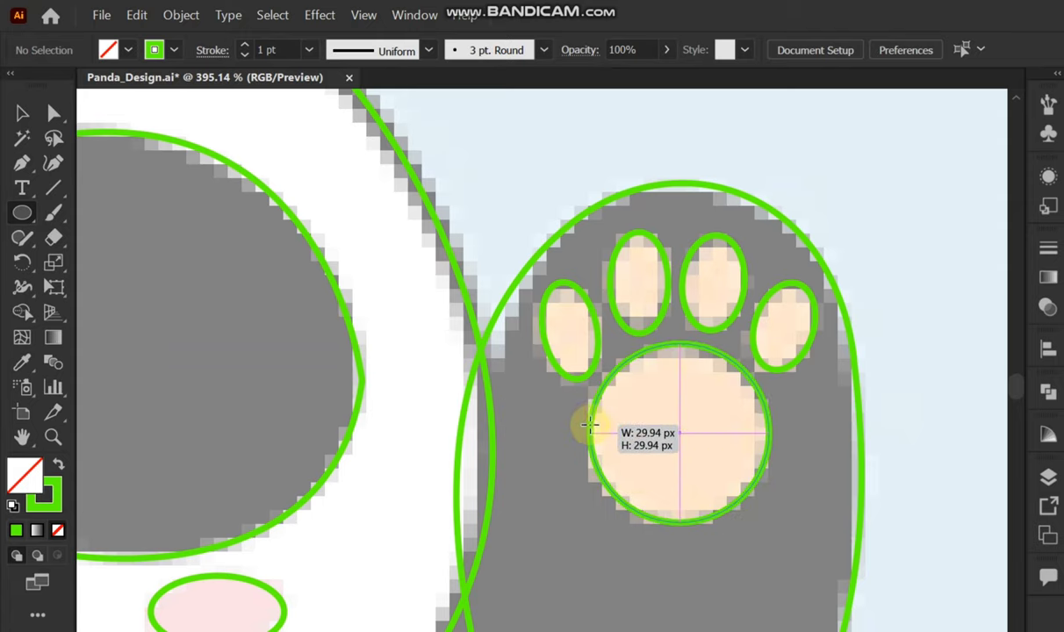
pyautogui.moveTo(575, 415); pyautogui.dragTo(582, 420)
pyautogui.press('v')
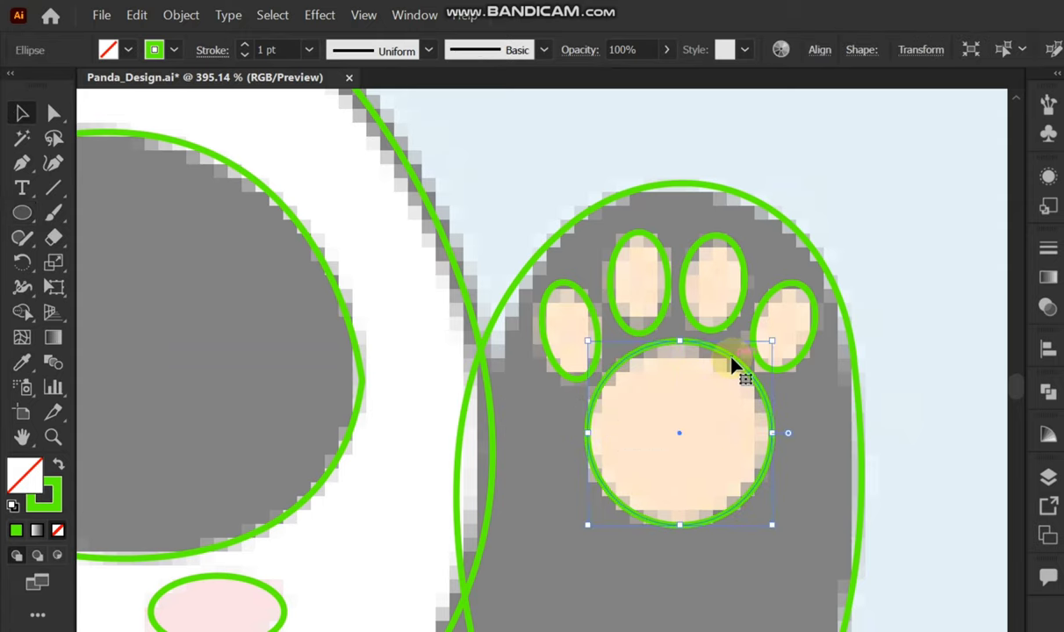
pyautogui.moveTo(731, 357); pyautogui.dragTo(728, 363)
pyautogui.click(917, 283)
# Step: Zoom out and select all the panda's traced body paths for merging
pyautogui.hotkey('ctrl', '0')
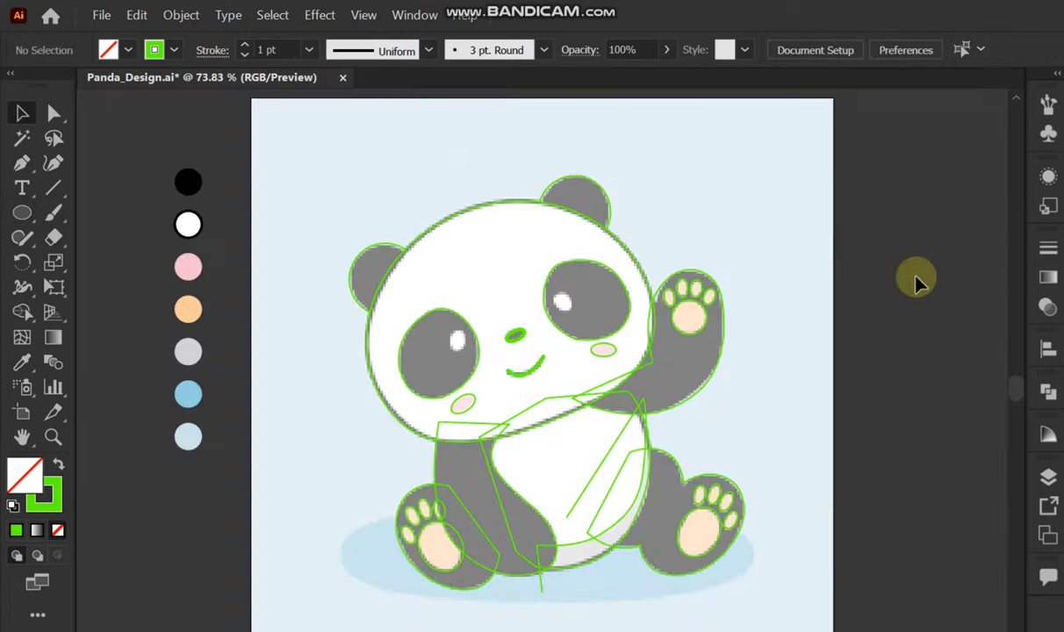
pyautogui.hotkey('ctrl', 'a')
pyautogui.scroll(5, 542, 593)
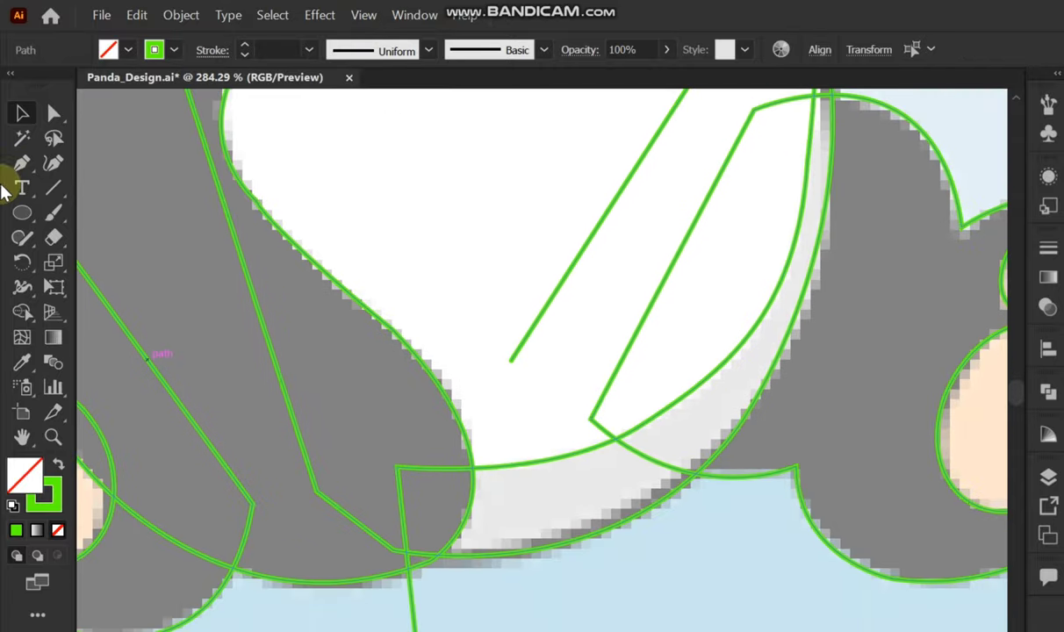
pyautogui.click(22, 312)
pyautogui.scroll(-3, 533, 520)
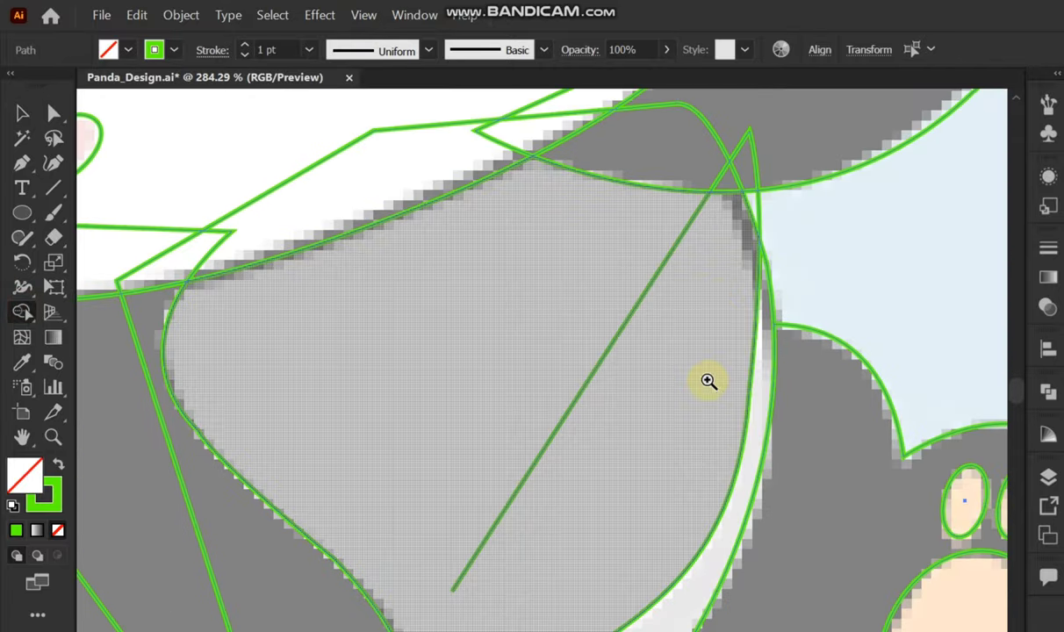
# Step: Unite the arm's and front leg's split pieces with Shape Builder drags, then clear the selection
pyautogui.scroll(2, 707, 380)
pyautogui.moveTo(654, 360); pyautogui.dragTo(538, 336)
pyautogui.hotkey('ctrl', '-')
pyautogui.hotkey('ctrl', '-')
pyautogui.moveTo(767, 441); pyautogui.dragTo(836, 171)
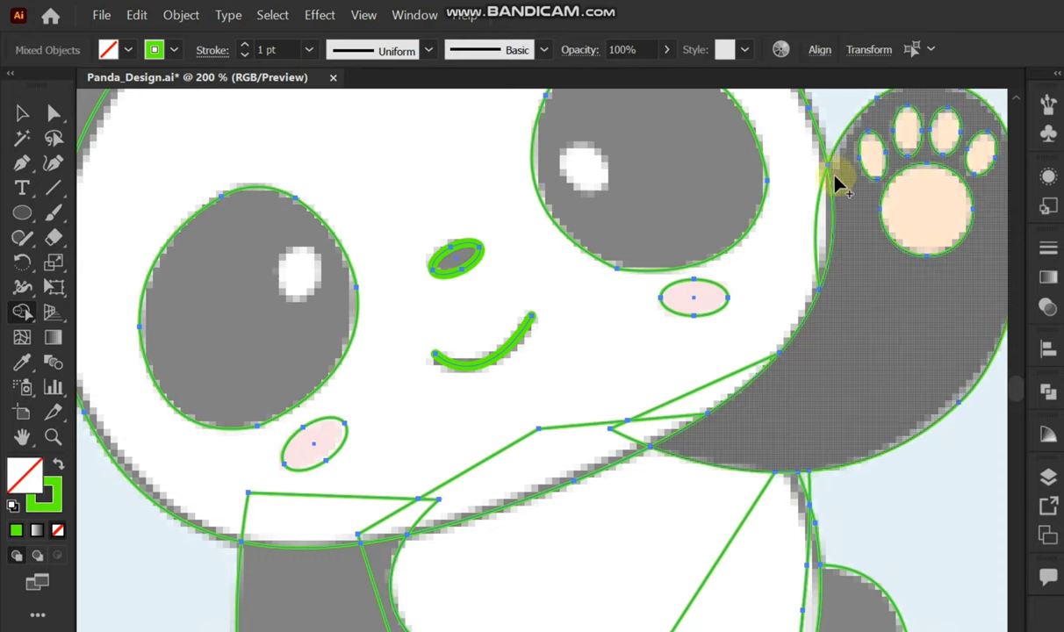
pyautogui.scroll(-5, 408, 474)
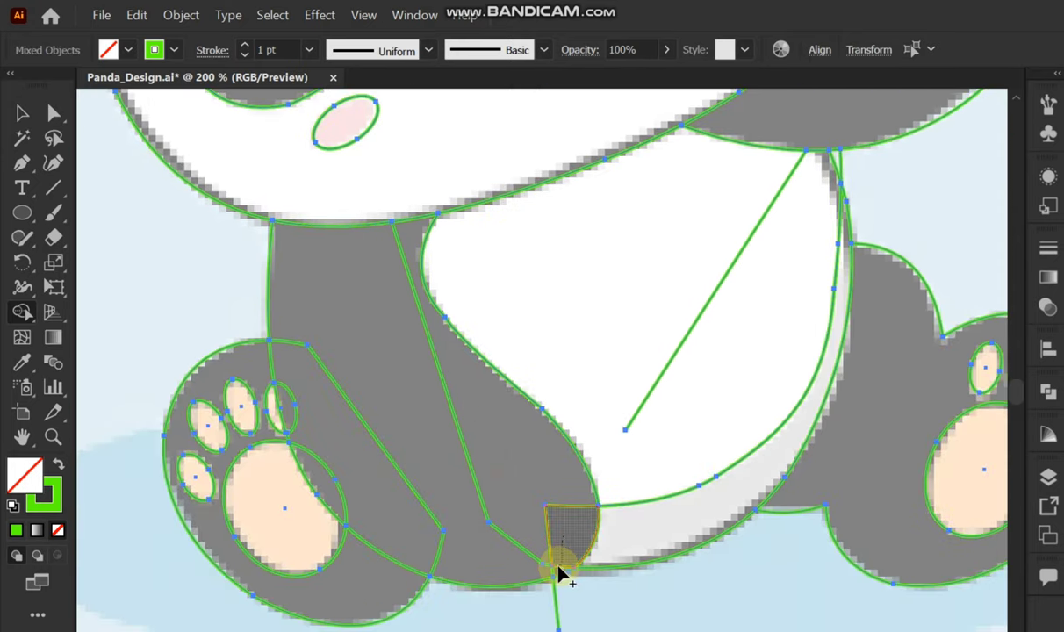
pyautogui.moveTo(496, 498); pyautogui.dragTo(368, 316)
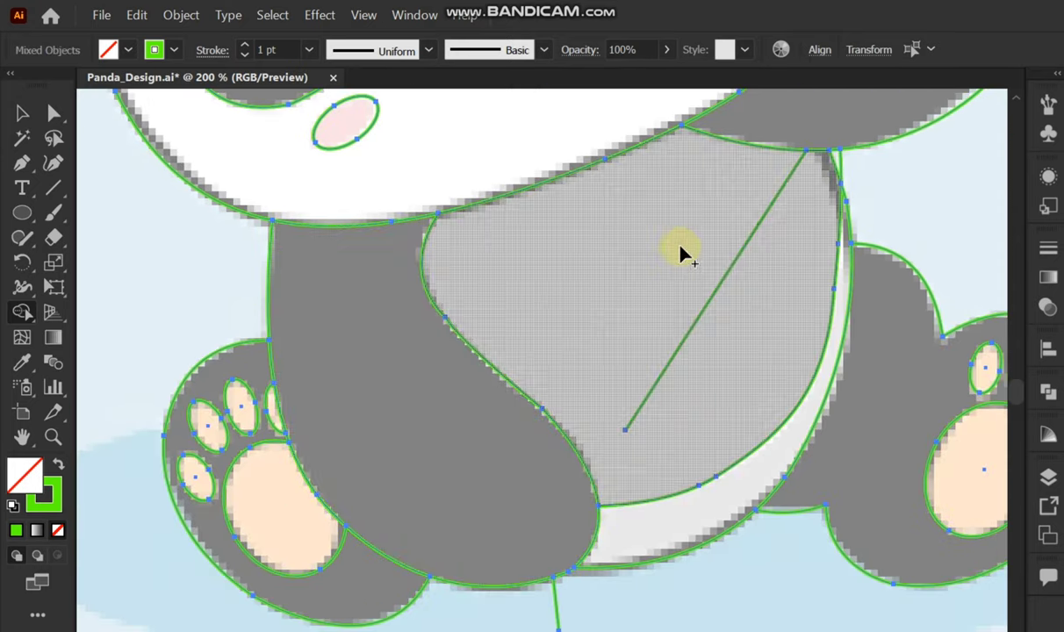
pyautogui.scroll(-2, 682, 243)
pyautogui.click(20, 112)
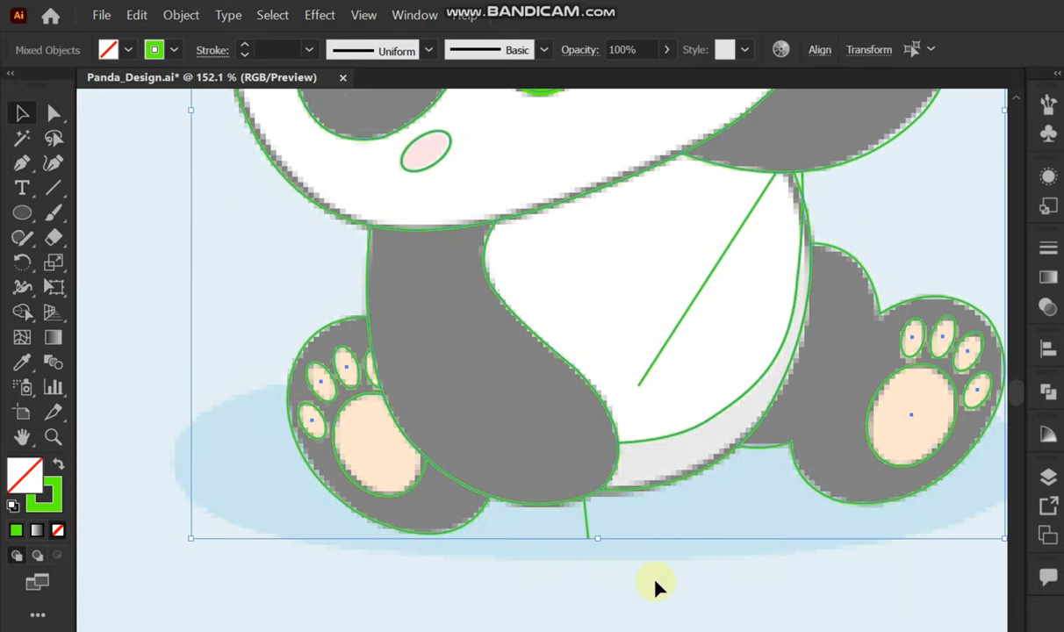
pyautogui.click(655, 583)
pyautogui.hotkey('ctrl', '0')
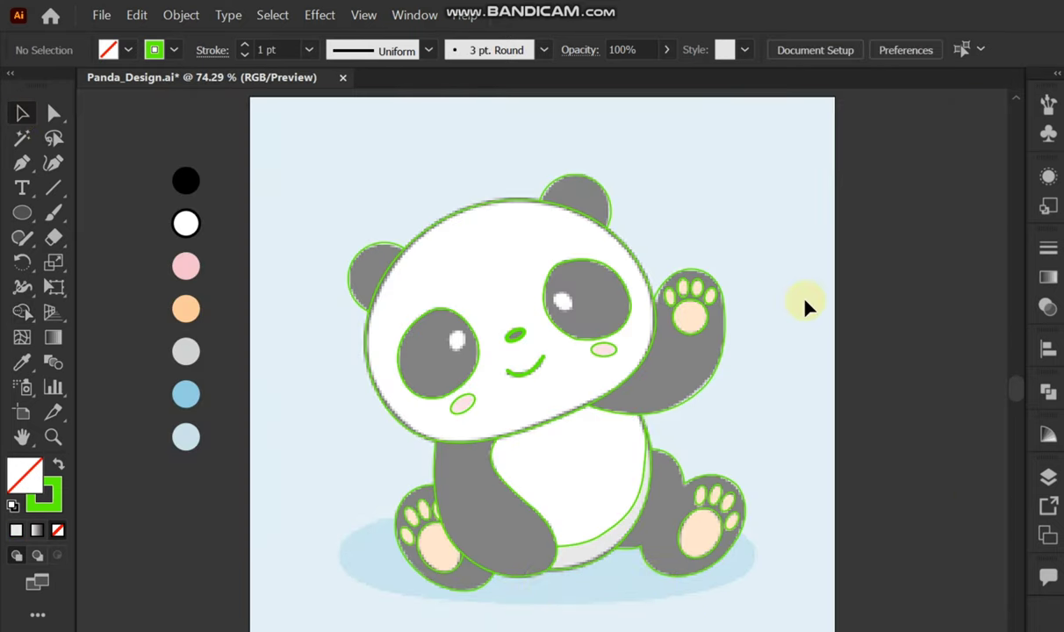
# Step: Draw a small circle and fit it over the left eye's white highlight
pyautogui.click(19, 212)
pyautogui.moveTo(480, 277)
pyautogui.mouseDown()
pyautogui.moveTo(500, 296)
pyautogui.moveTo(485, 326)
pyautogui.mouseUp()
pyautogui.press('v')
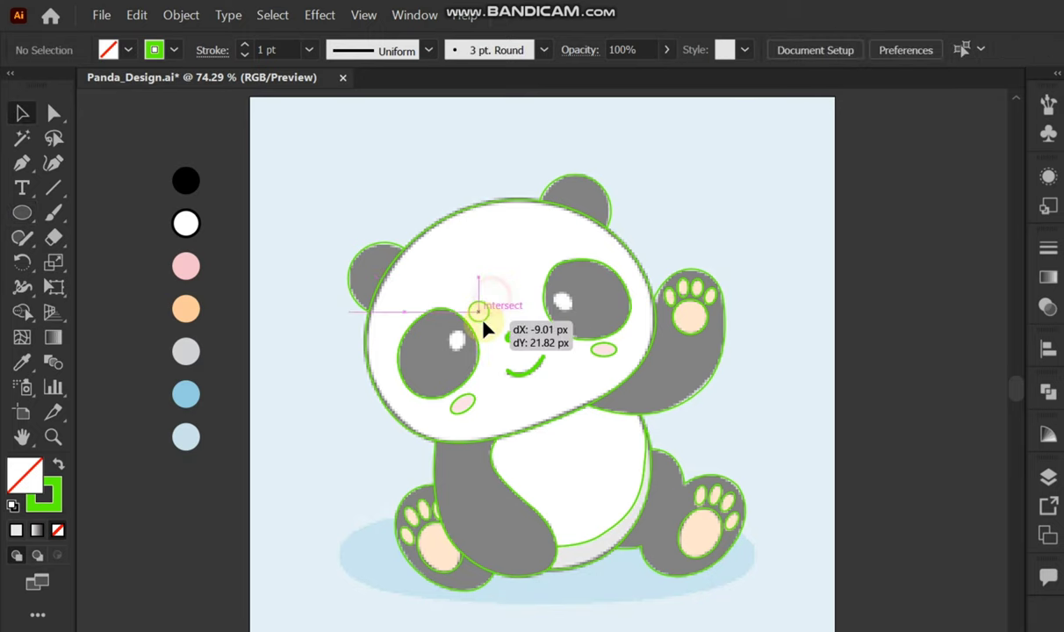
pyautogui.scroll(5, 456, 355)
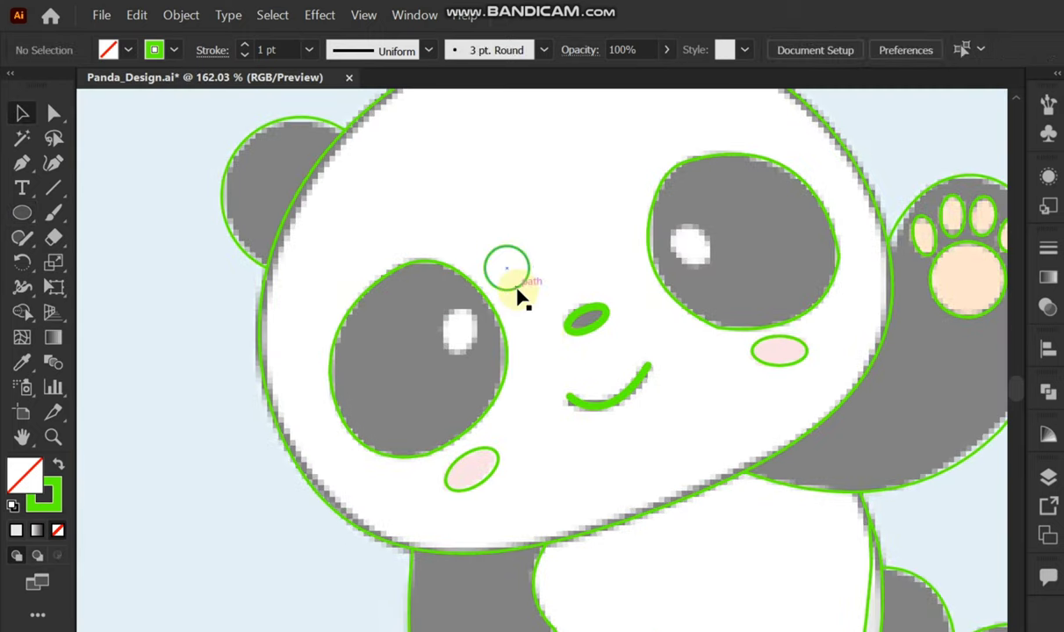
pyautogui.moveTo(516, 281); pyautogui.dragTo(466, 379)
pyautogui.click(475, 364)
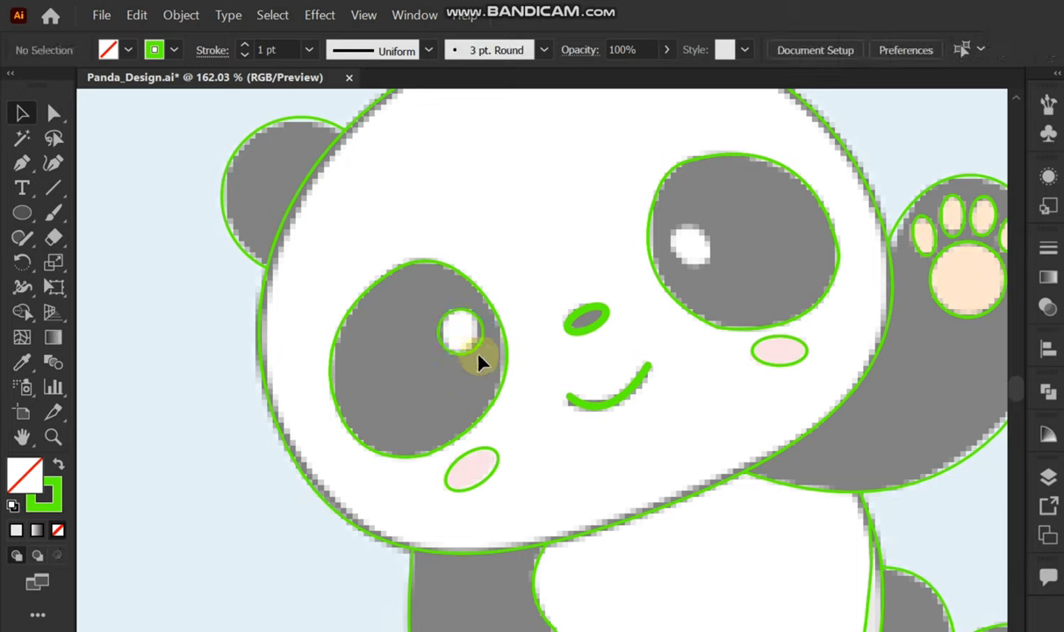
pyautogui.click(475, 342)
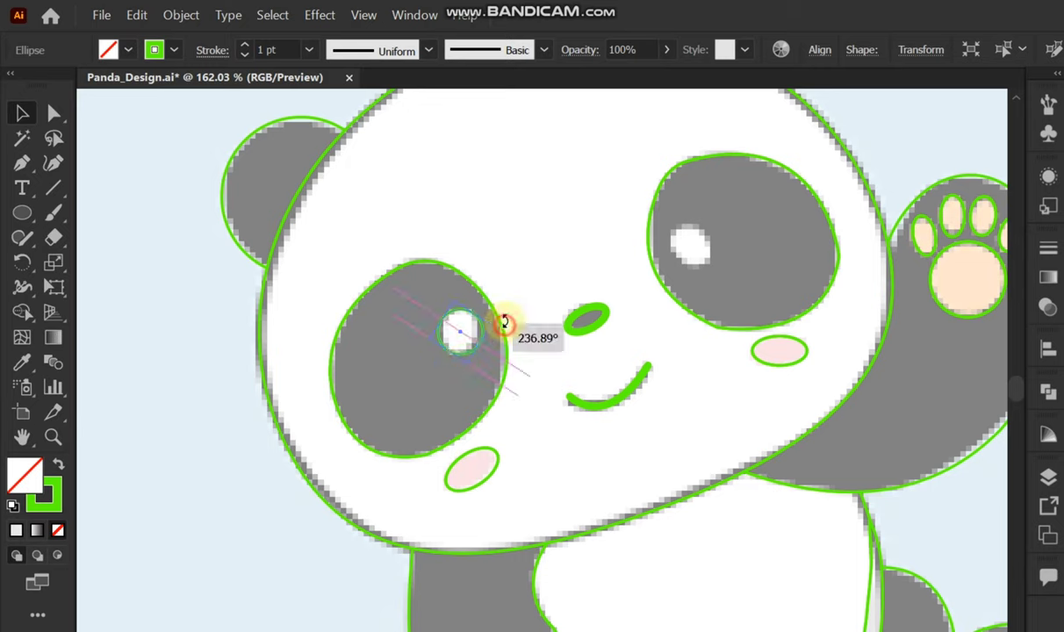
pyautogui.moveTo(483, 338); pyautogui.dragTo(480, 337)
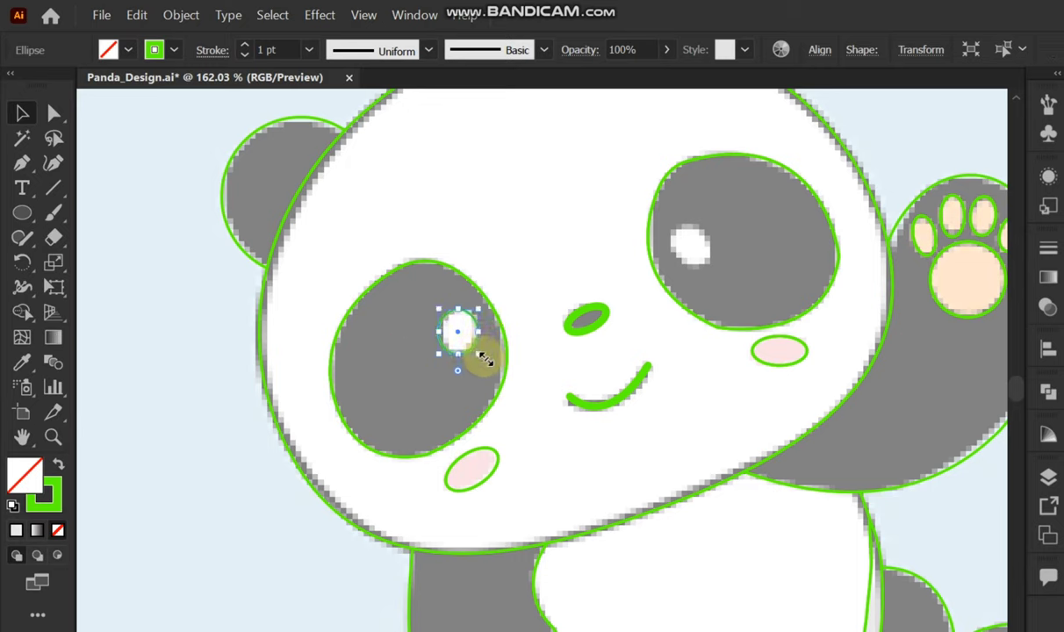
pyautogui.click(550, 376)
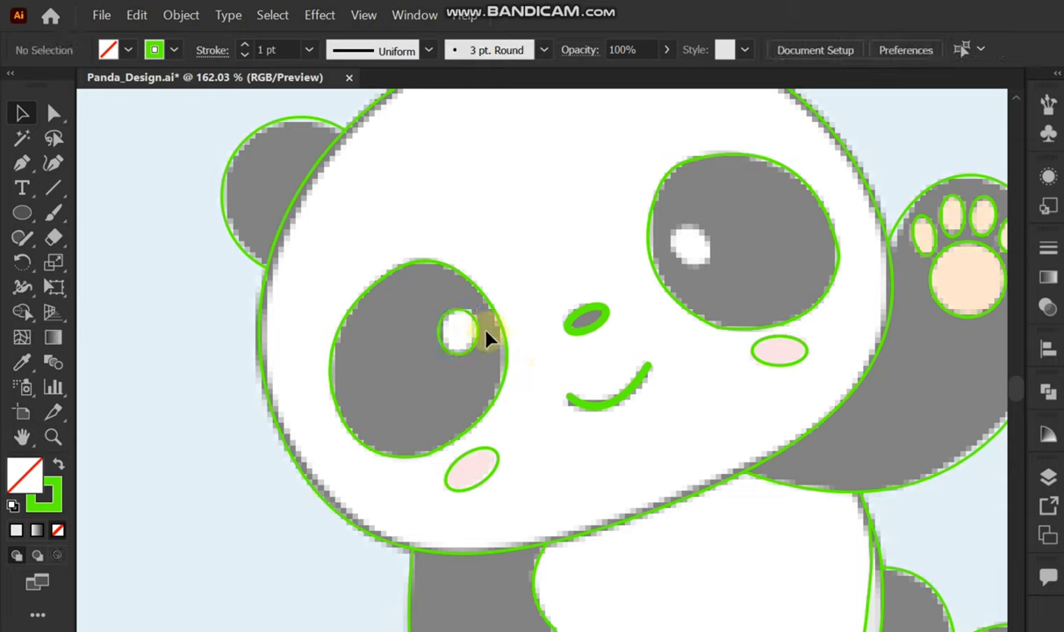
pyautogui.click(439, 334)
pyautogui.click(420, 345)
# Step: Draw a roughly 13×15 px ellipse over the right eye's highlight
pyautogui.click(23, 212)
pyautogui.moveTo(589, 242); pyautogui.dragTo(624, 284)
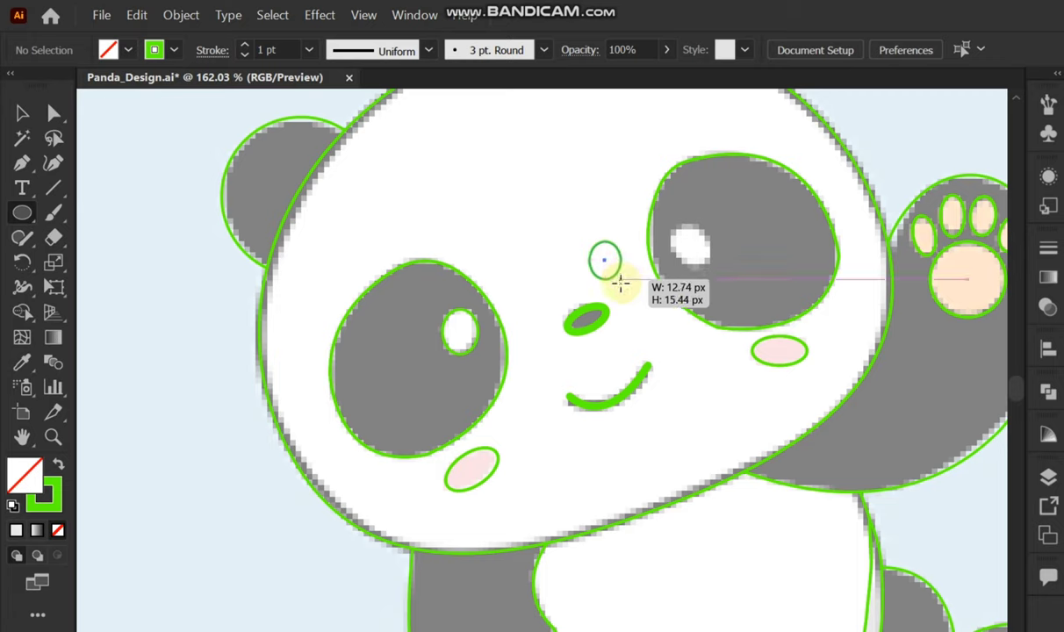
pyautogui.moveTo(624, 286)
pyautogui.mouseDown()
pyautogui.moveTo(705, 243)
pyautogui.moveTo(733, 259)
pyautogui.moveTo(724, 229)
pyautogui.mouseUp()
pyautogui.scroll(3, 685, 250)
pyautogui.click(711, 243)
pyautogui.click(819, 330)
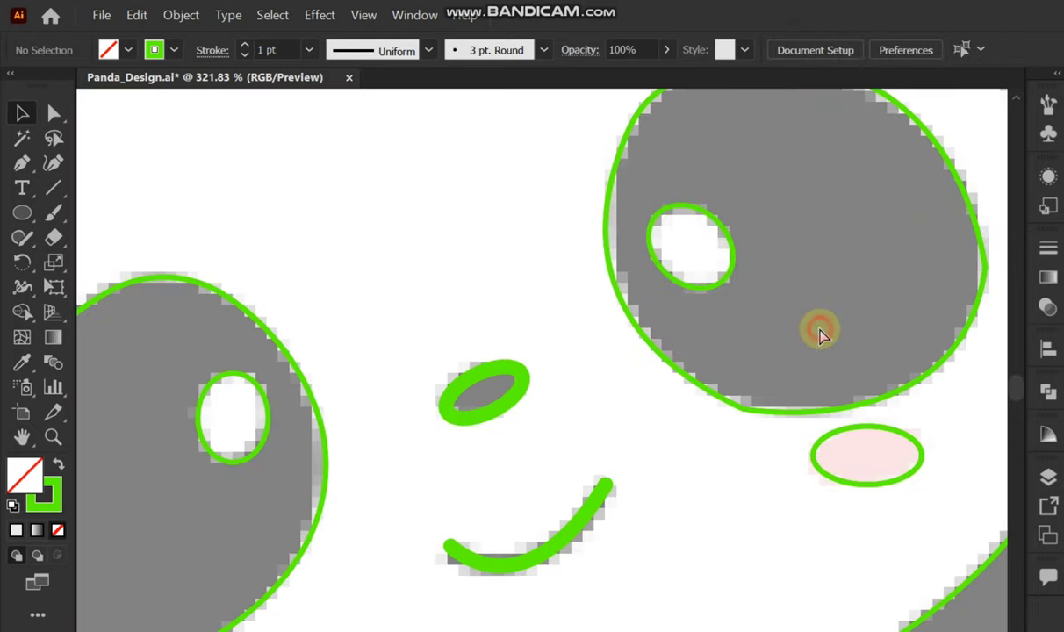
pyautogui.scroll(-5, 820, 331)
pyautogui.scroll(2, 588, 337)
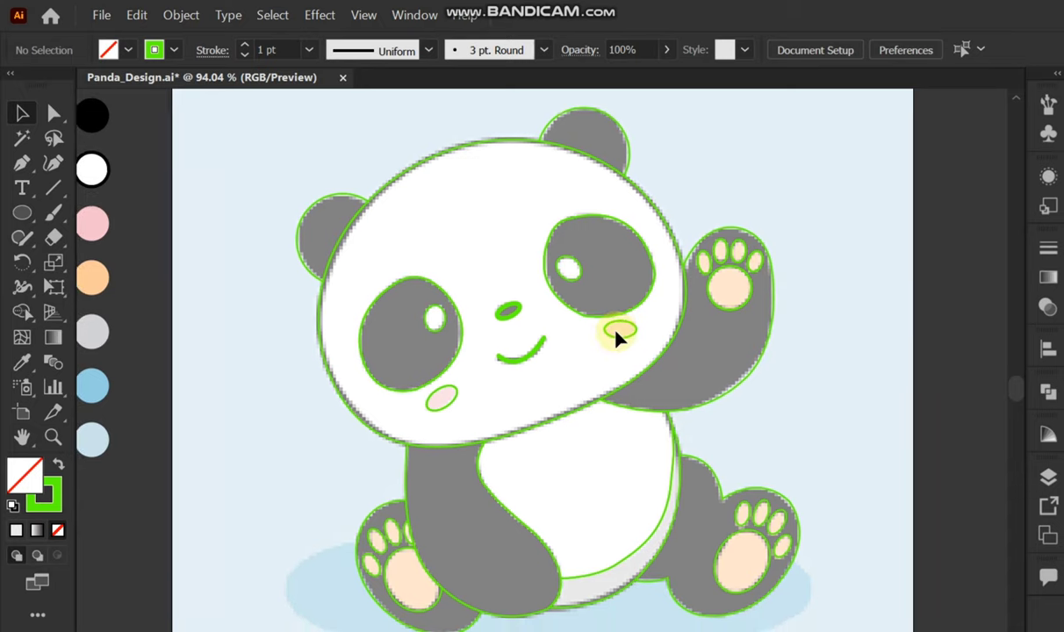
# Step: Draw an ellipse over the blue ground shadow beneath the panda's feet
pyautogui.moveTo(766, 463); pyautogui.dragTo(766, 323)
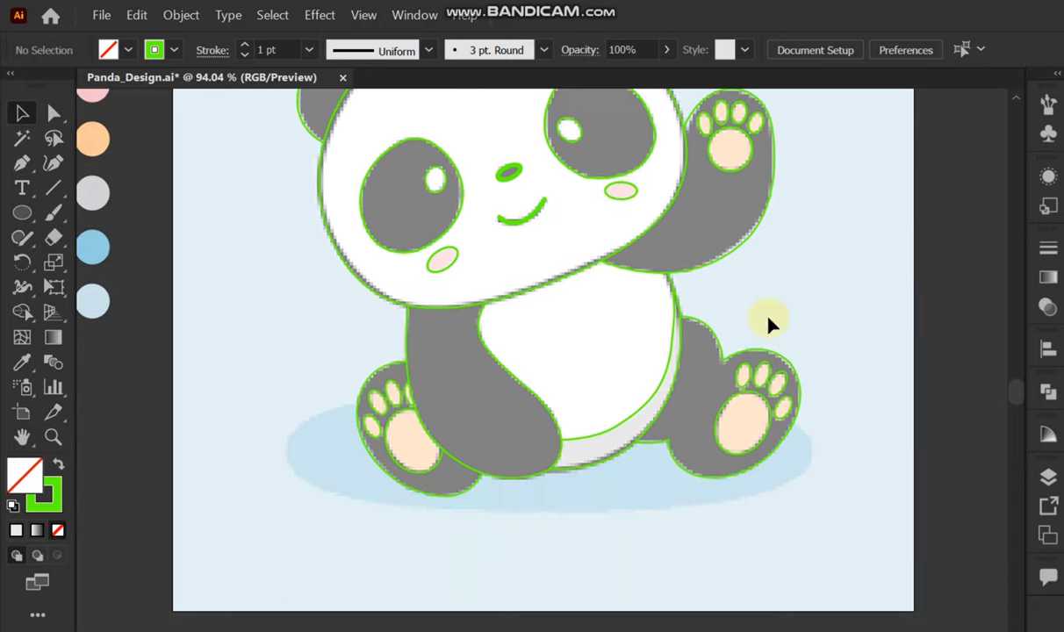
pyautogui.click(21, 214)
pyautogui.moveTo(285, 393); pyautogui.dragTo(814, 516)
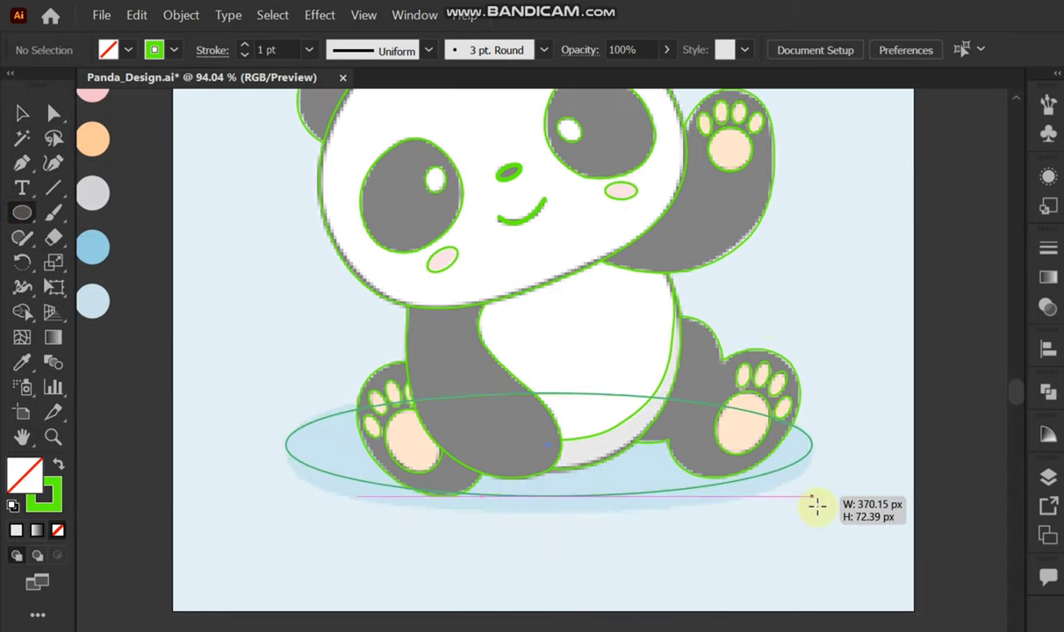
pyautogui.press('v')
# Step: Raise the ellipse's top anchor, shorten the left handle and nudge the bottom anchor to fit the shadow
pyautogui.press('a')
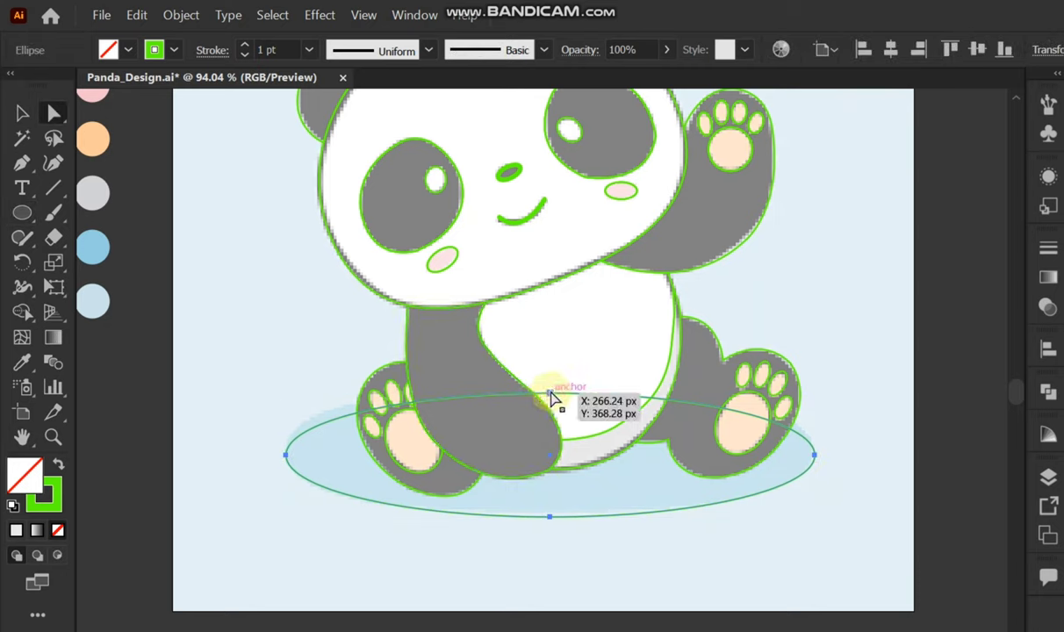
pyautogui.click(550, 394)
pyautogui.moveTo(551, 398); pyautogui.dragTo(550, 347)
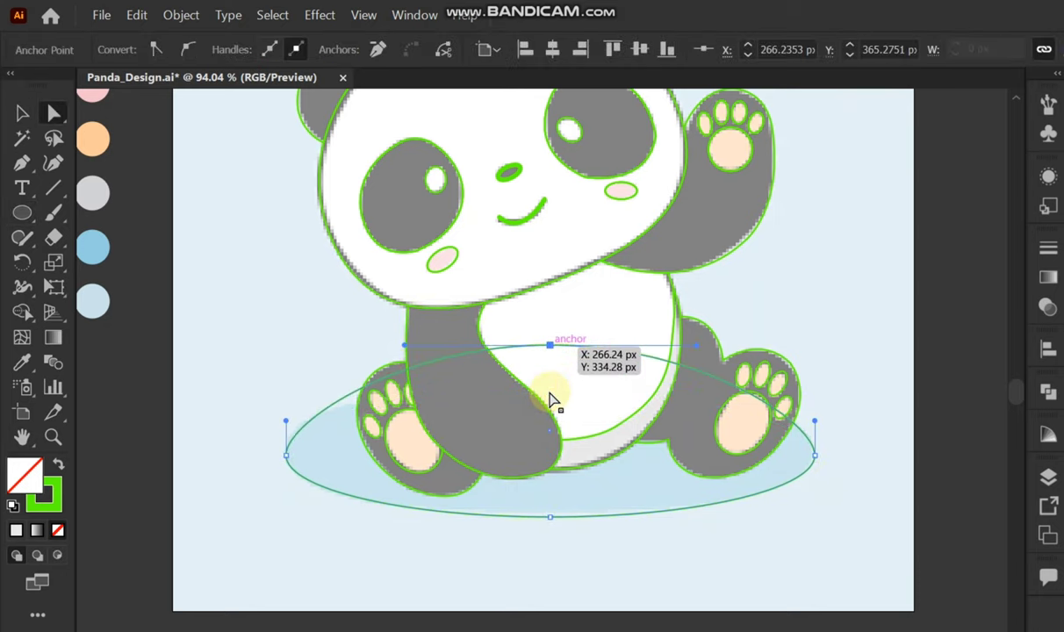
pyautogui.click(286, 423)
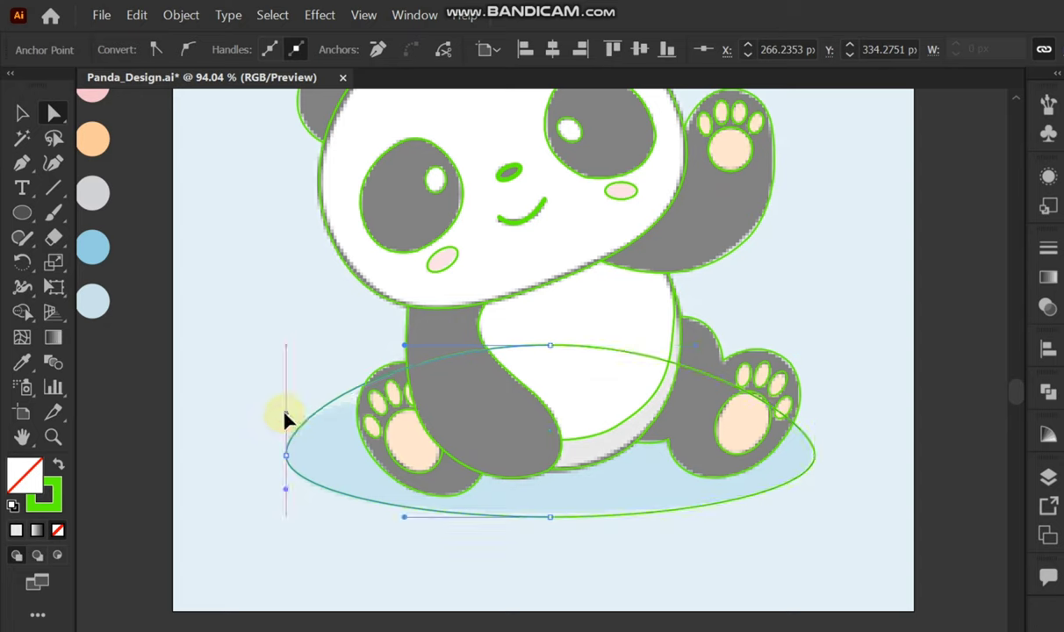
pyautogui.moveTo(815, 351)
pyautogui.mouseDown()
pyautogui.moveTo(830, 430)
pyautogui.moveTo(815, 406)
pyautogui.mouseUp()
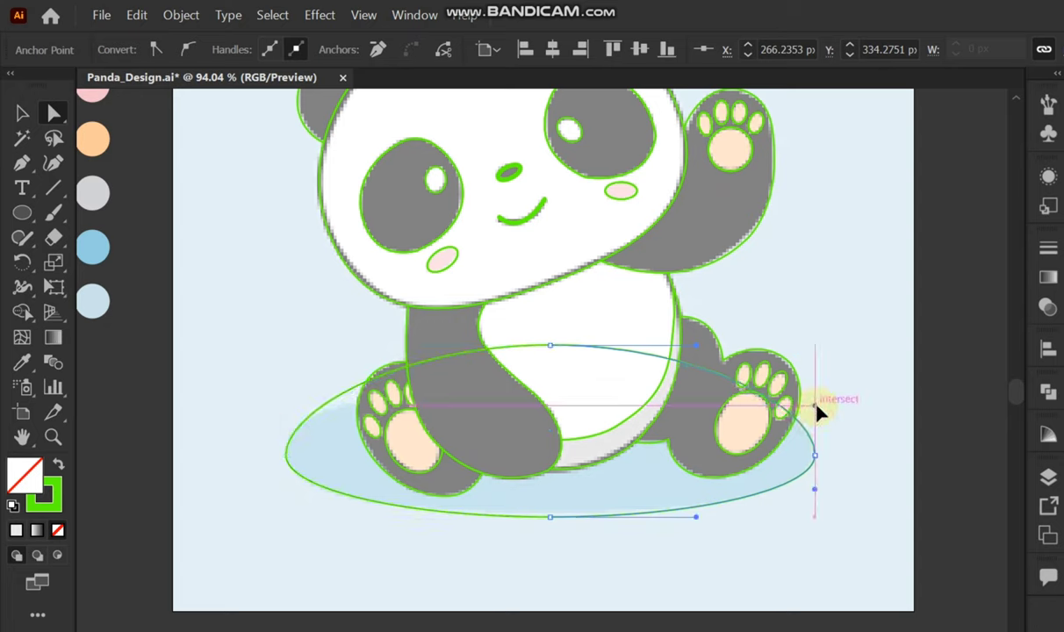
pyautogui.moveTo(549, 517); pyautogui.dragTo(552, 515)
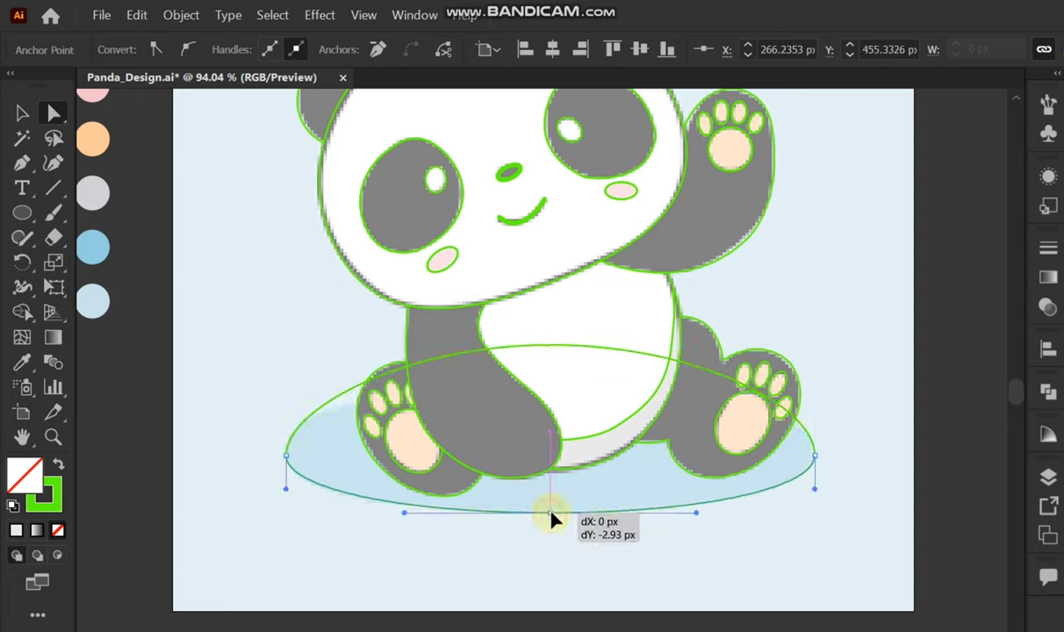
# Step: Send the shadow ellipse to the back, behind the panda
pyautogui.press('v')
pyautogui.rightClick(563, 530)
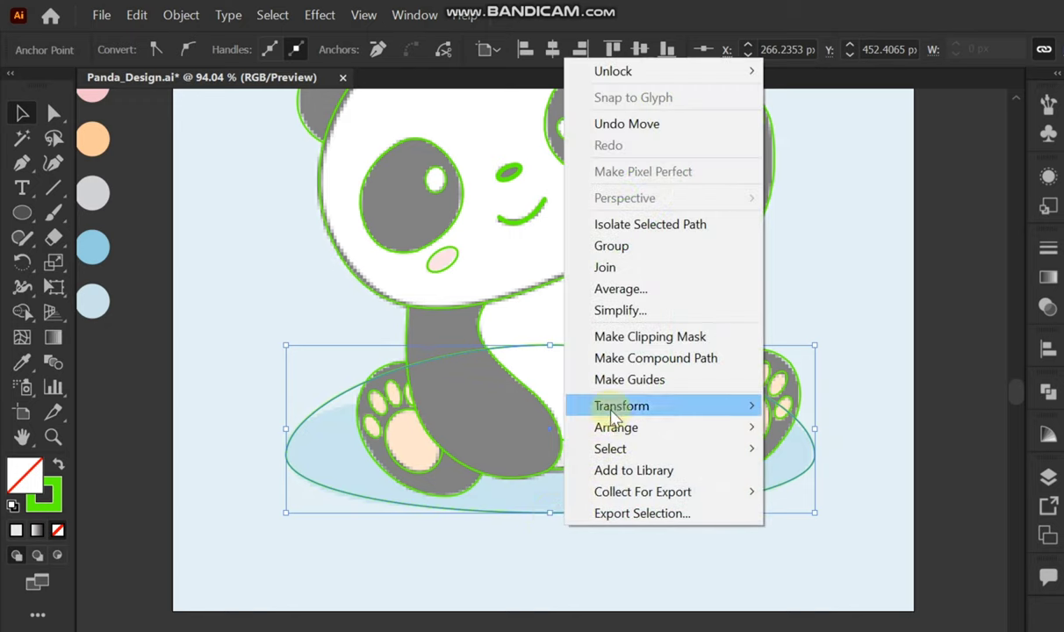
pyautogui.click(825, 491)
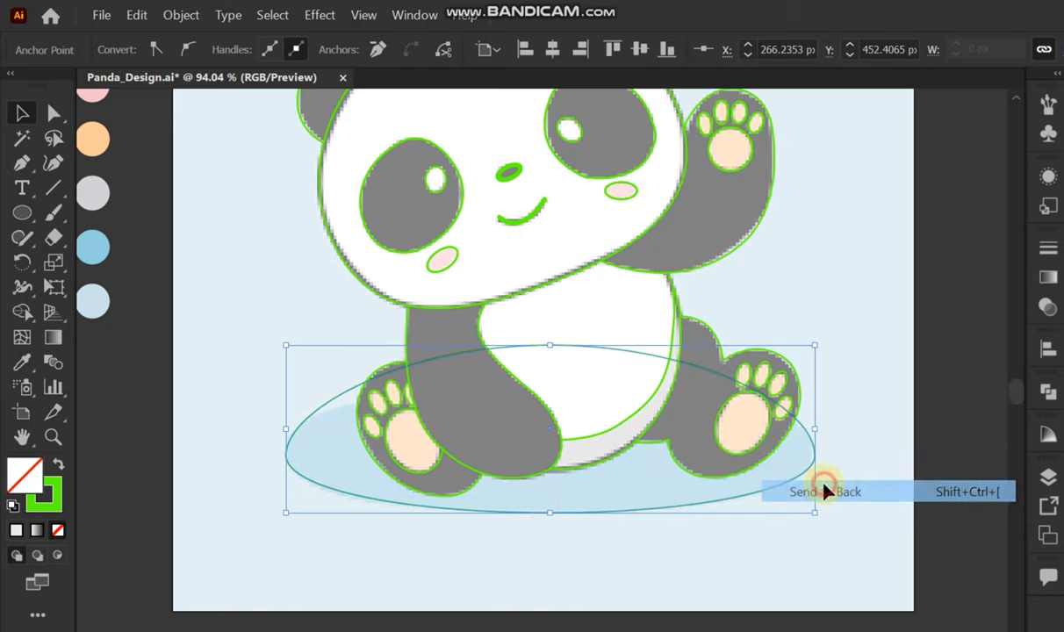
pyautogui.click(872, 529)
# Step: Fill the belly and both eye highlights with the white face colour using the Eyedropper
pyautogui.moveTo(793, 309); pyautogui.dragTo(838, 445)
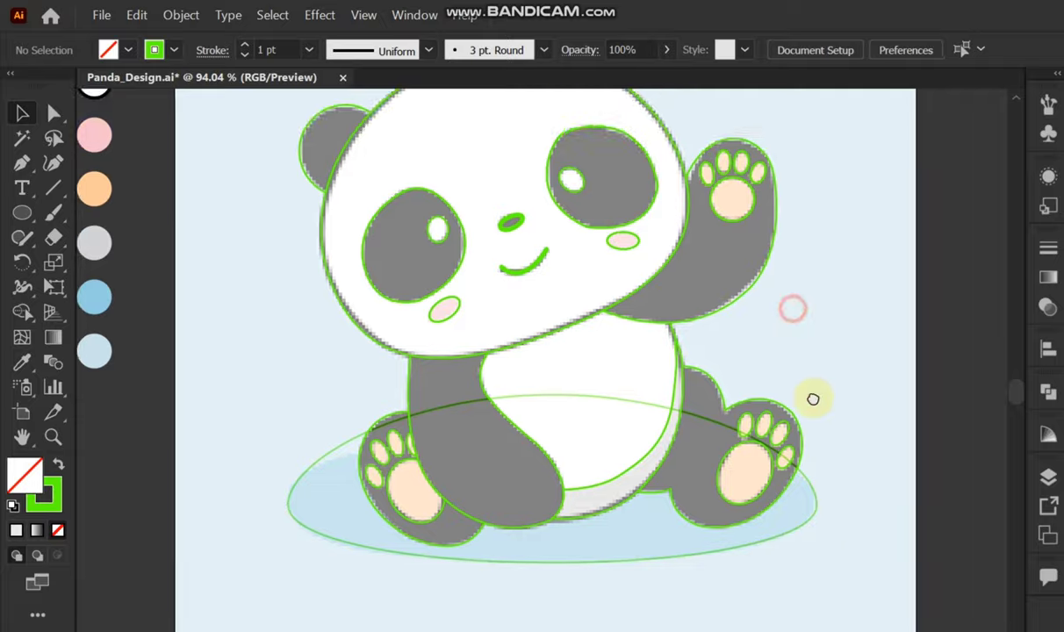
pyautogui.click(566, 436)
pyautogui.keyDown('shift'); pyautogui.click(478, 318); pyautogui.keyUp('shift')
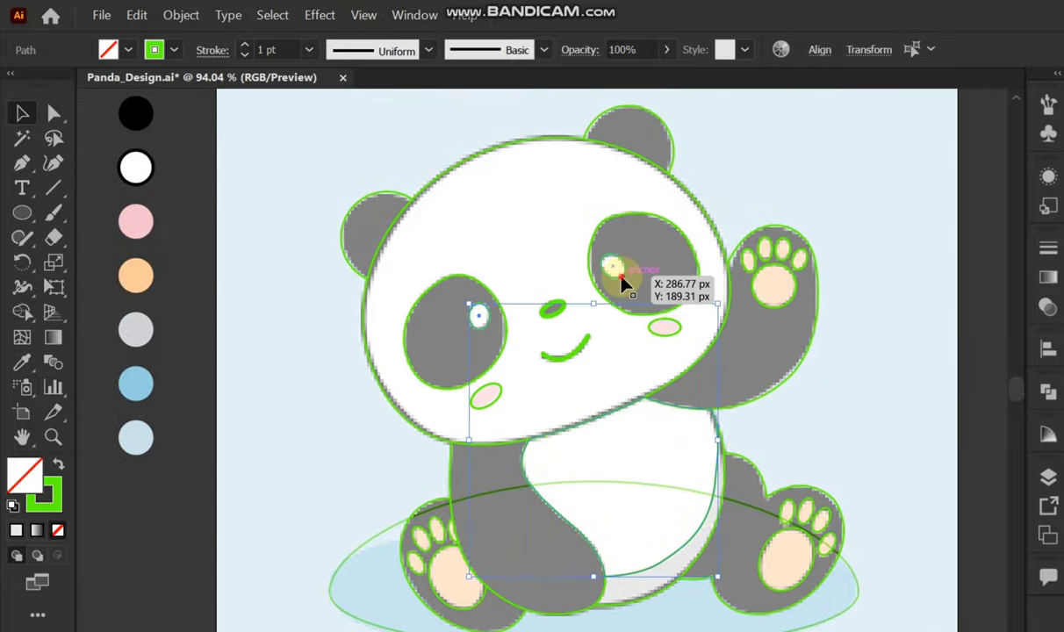
pyautogui.keyDown('shift'); pyautogui.click(613, 266); pyautogui.keyUp('shift')
pyautogui.click(42, 354)
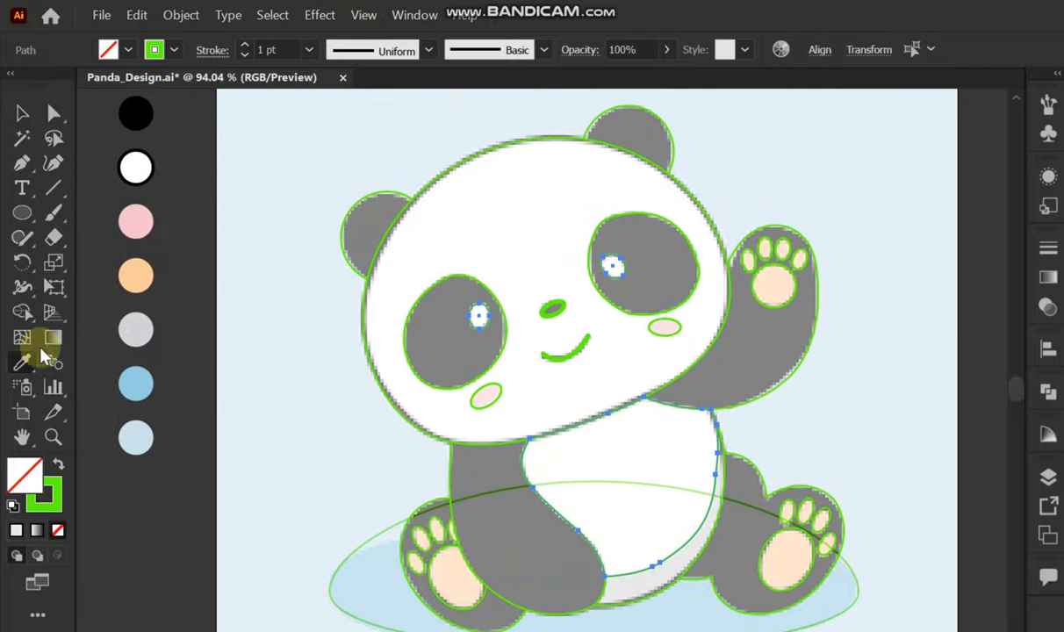
pyautogui.click(525, 271)
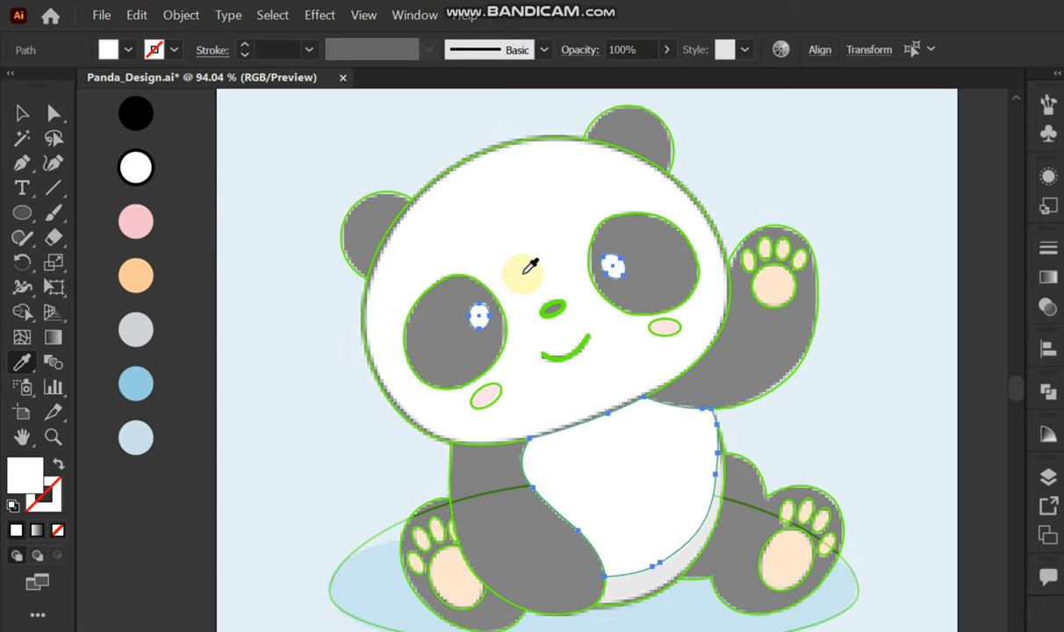
pyautogui.press('v')
pyautogui.hotkey('ctrl', 'shift', 'a')
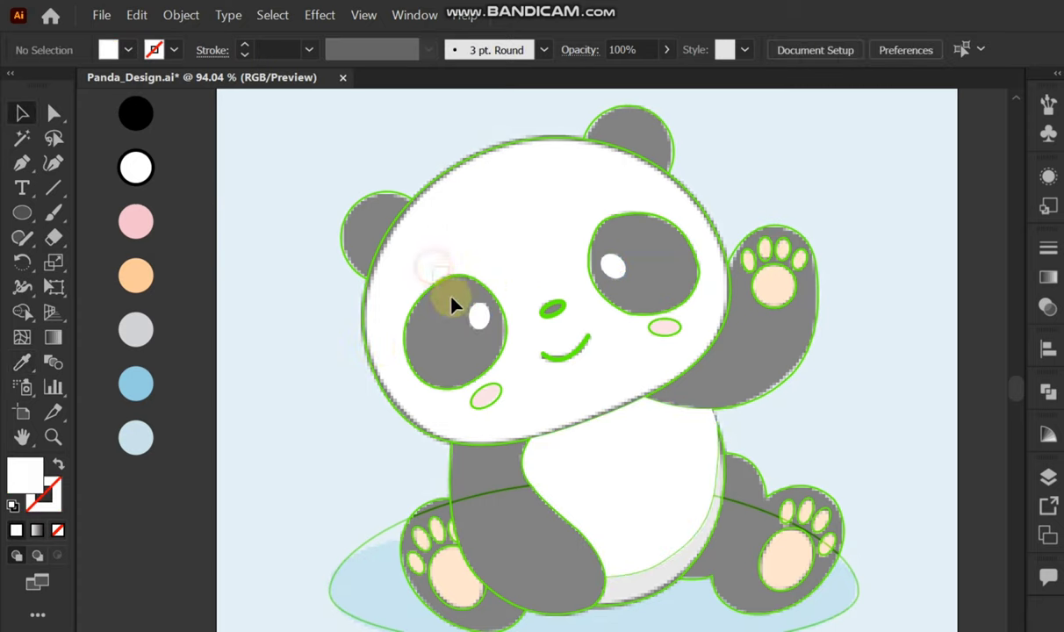
# Step: Release the compound eye shape and ungroup its parts
pyautogui.click(527, 263)
pyautogui.rightClick(599, 230)
pyautogui.click(839, 449)
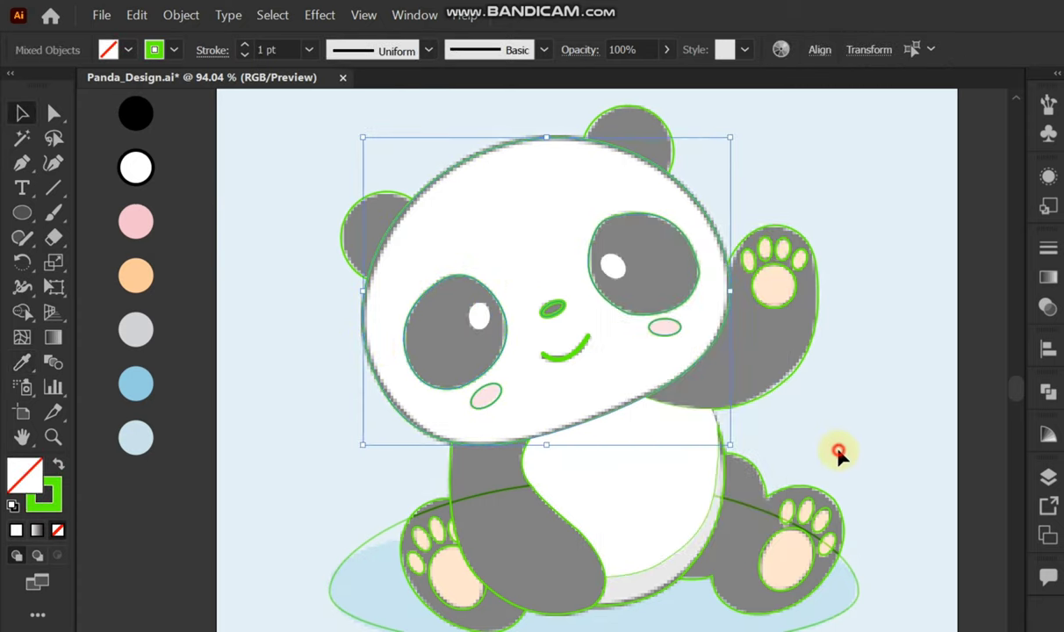
pyautogui.rightClick(623, 315)
pyautogui.click(627, 472)
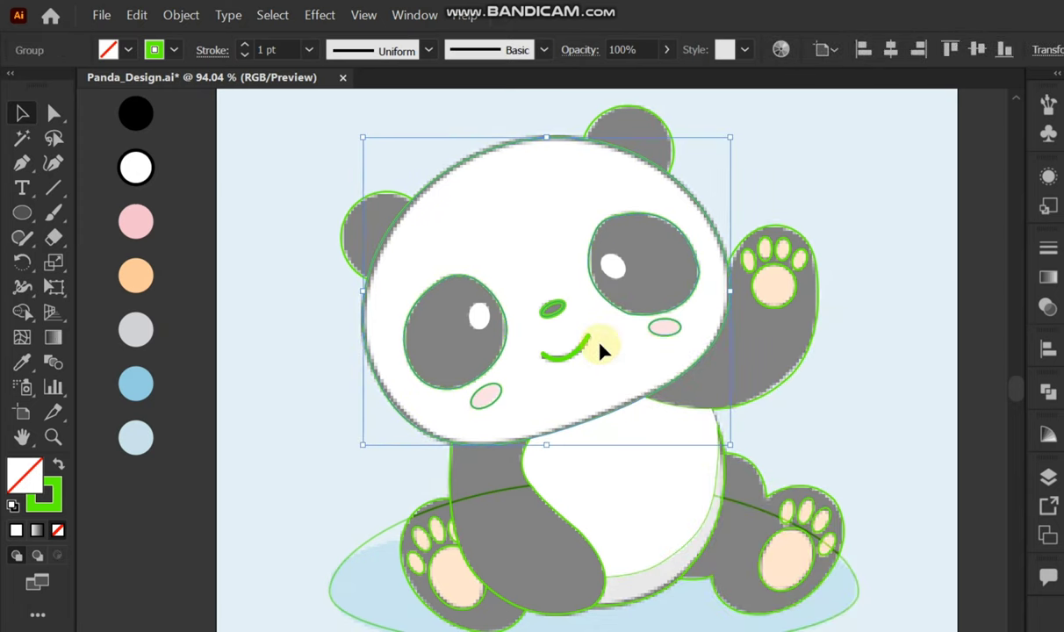
pyautogui.rightClick(601, 348)
pyautogui.click(654, 527)
pyautogui.click(617, 357)
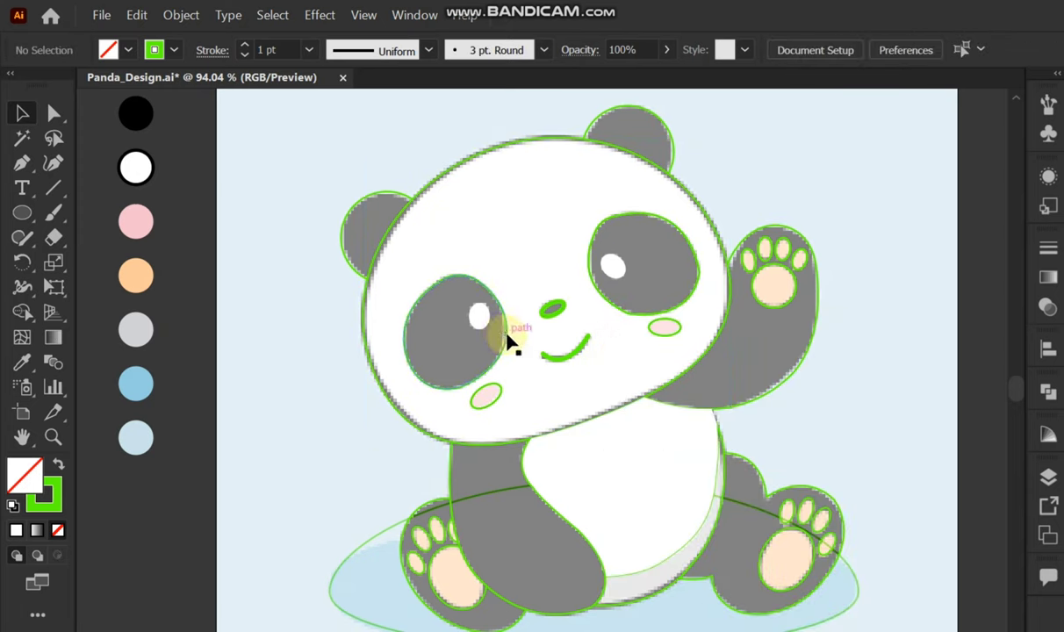
# Step: Fill both eye patches with the black swatch colour
pyautogui.click(507, 341)
pyautogui.keyDown('shift'); pyautogui.click(658, 318); pyautogui.keyUp('shift')
pyautogui.press('i')
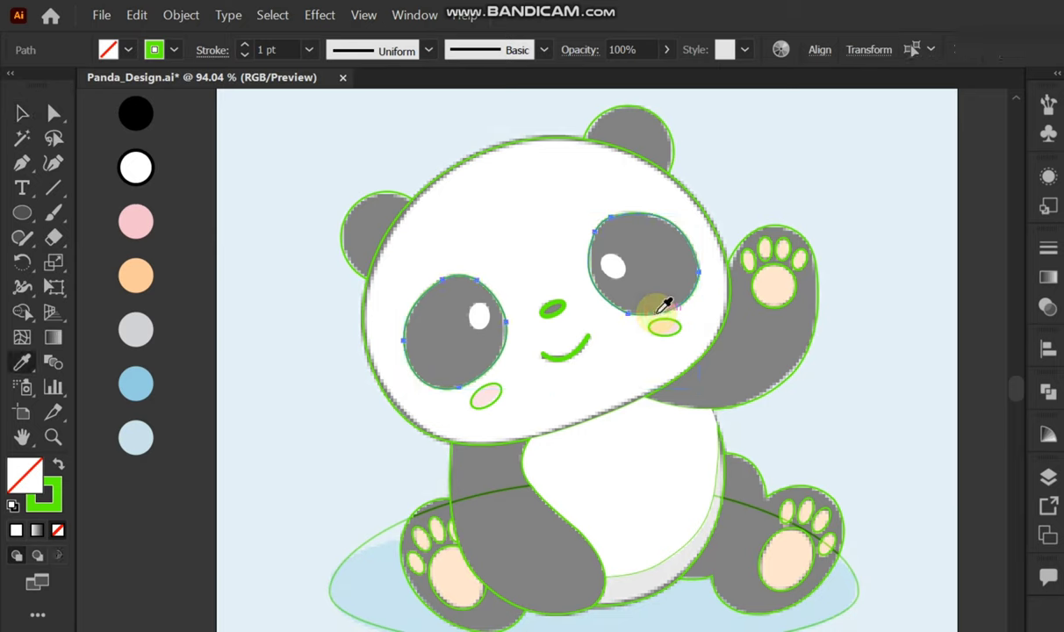
pyautogui.click(143, 115)
pyautogui.press('v')
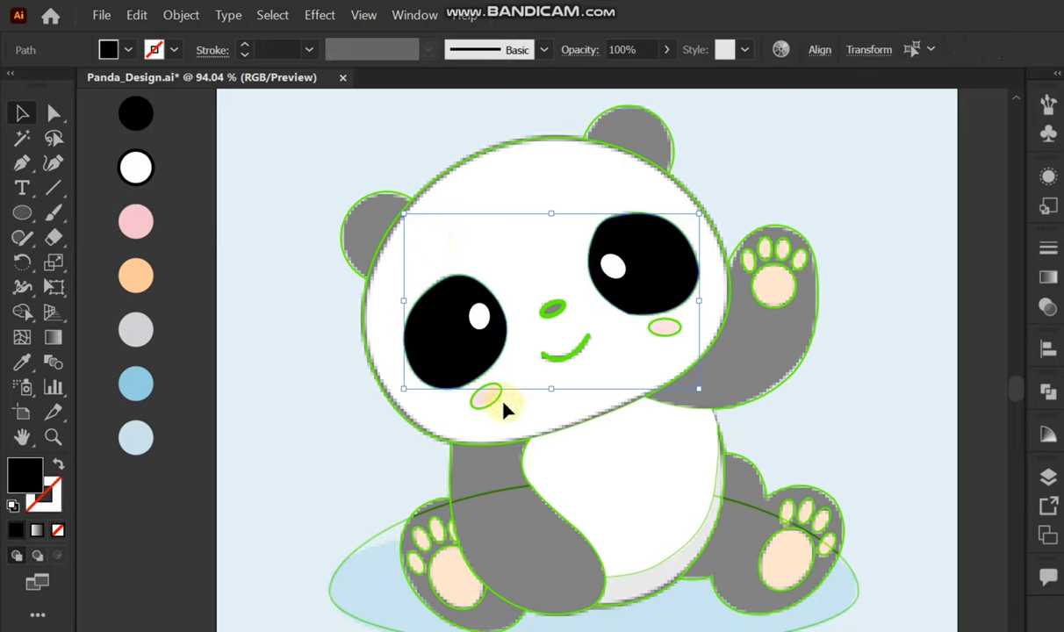
# Step: Fill the cheeks with the pink swatch colour
pyautogui.click(497, 400)
pyautogui.press('i')
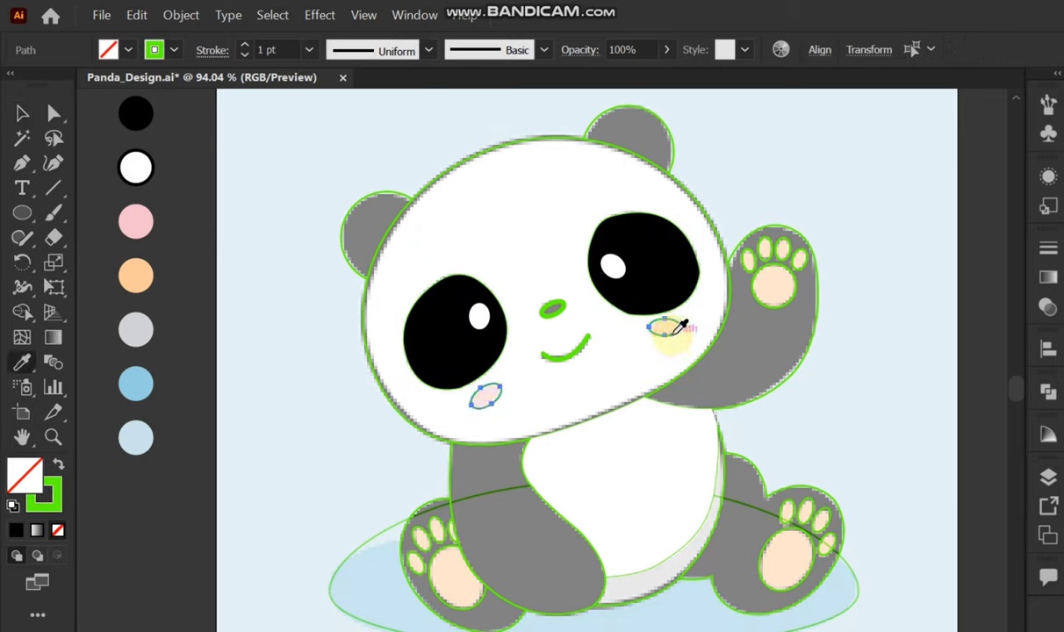
pyautogui.click(136, 222)
pyautogui.press('v')
pyautogui.click(581, 379)
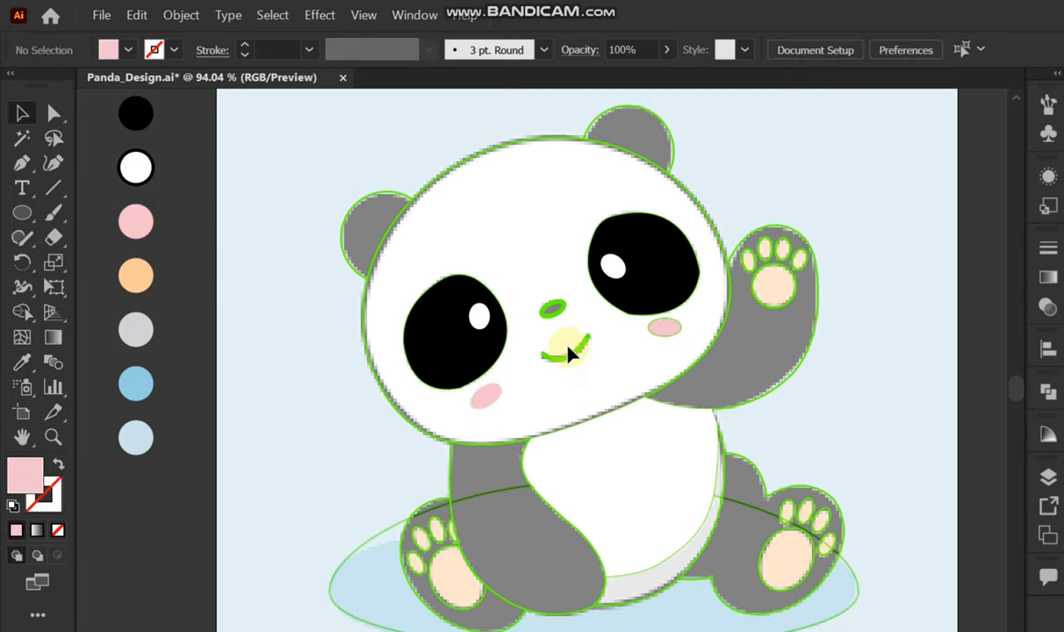
# Step: Expand the mouth stroke into a shape and fill it black
pyautogui.click(566, 351)
pyautogui.click(181, 15)
pyautogui.click(284, 236)
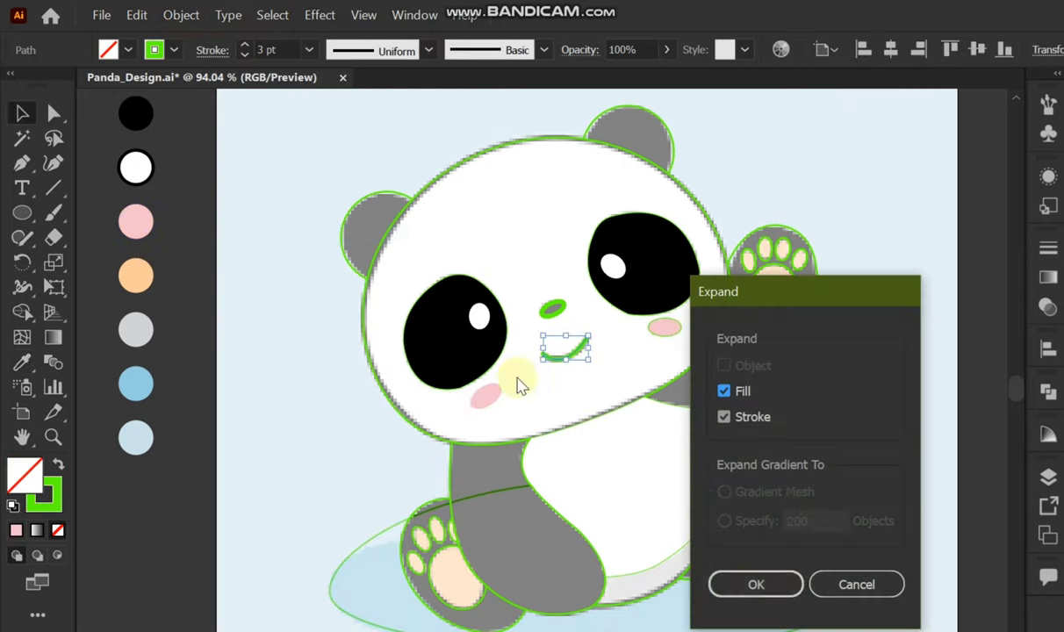
pyautogui.click(747, 583)
pyautogui.press('i')
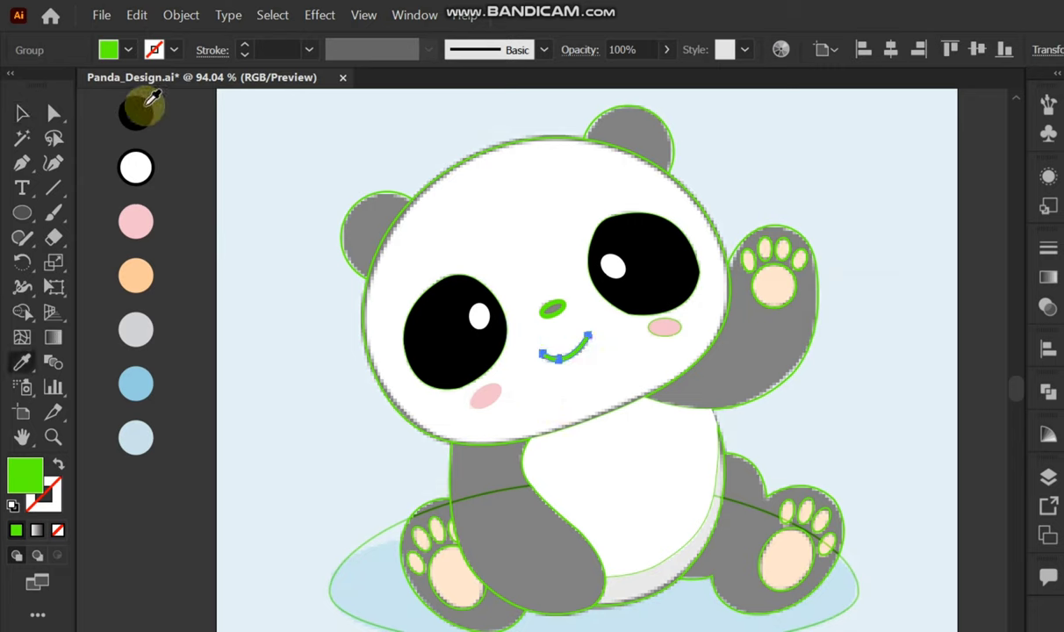
pyautogui.click(136, 112)
pyautogui.press('v')
# Step: Fill the green nose with the black swatch colour
pyautogui.click(552, 309)
pyautogui.press('i')
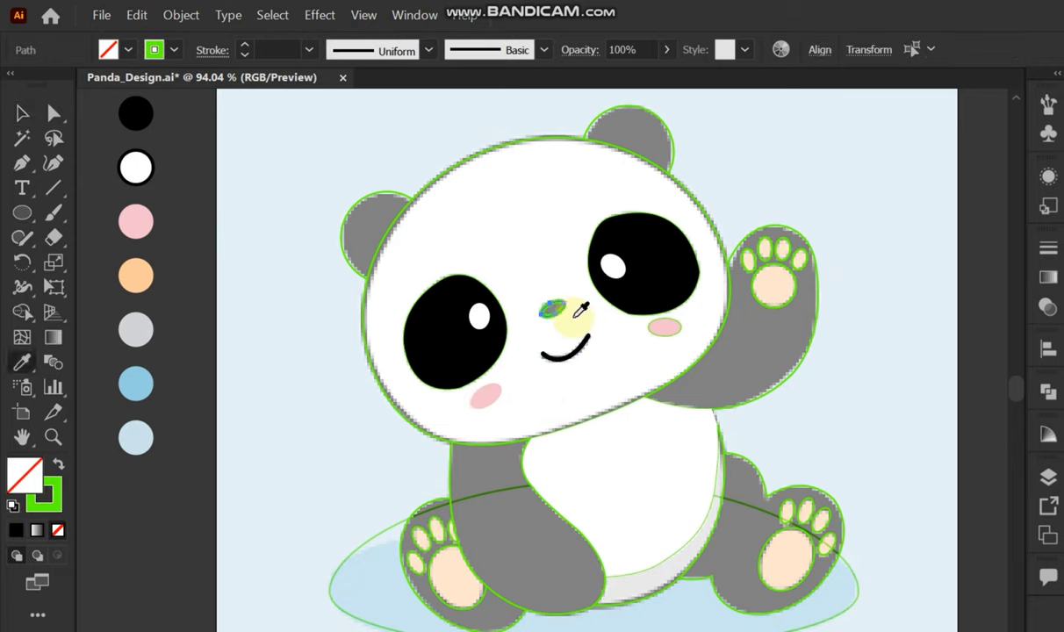
pyautogui.click(136, 112)
pyautogui.press('v')
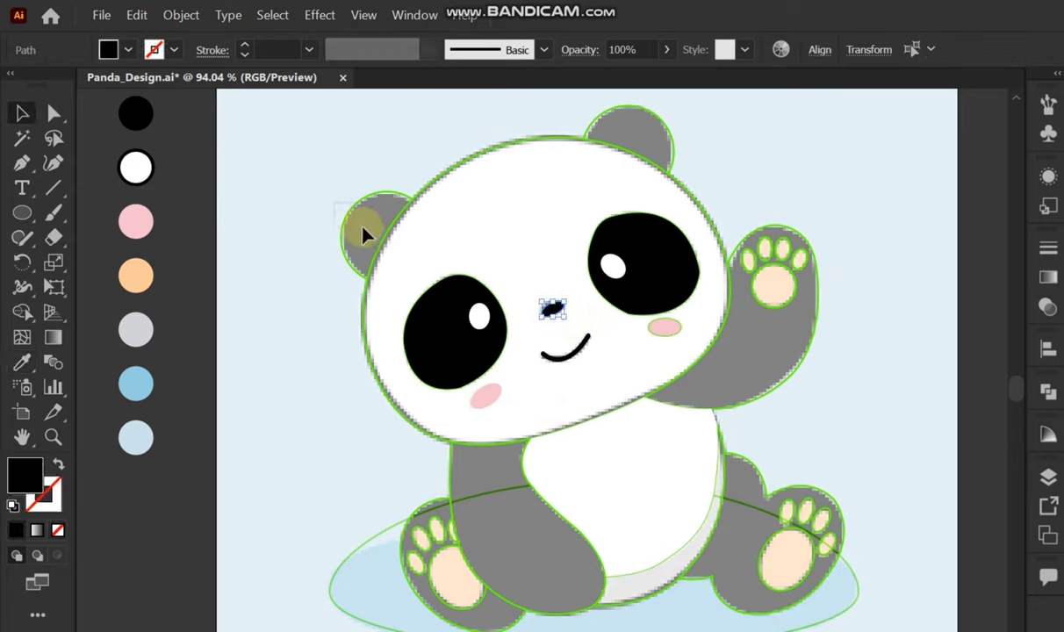
# Step: Fill both ears, both arms and both legs black
pyautogui.click(365, 233)
pyautogui.keyDown('shift'); pyautogui.click(660, 143); pyautogui.keyUp('shift')
pyautogui.keyDown('shift'); pyautogui.click(452, 481); pyautogui.keyUp('shift')
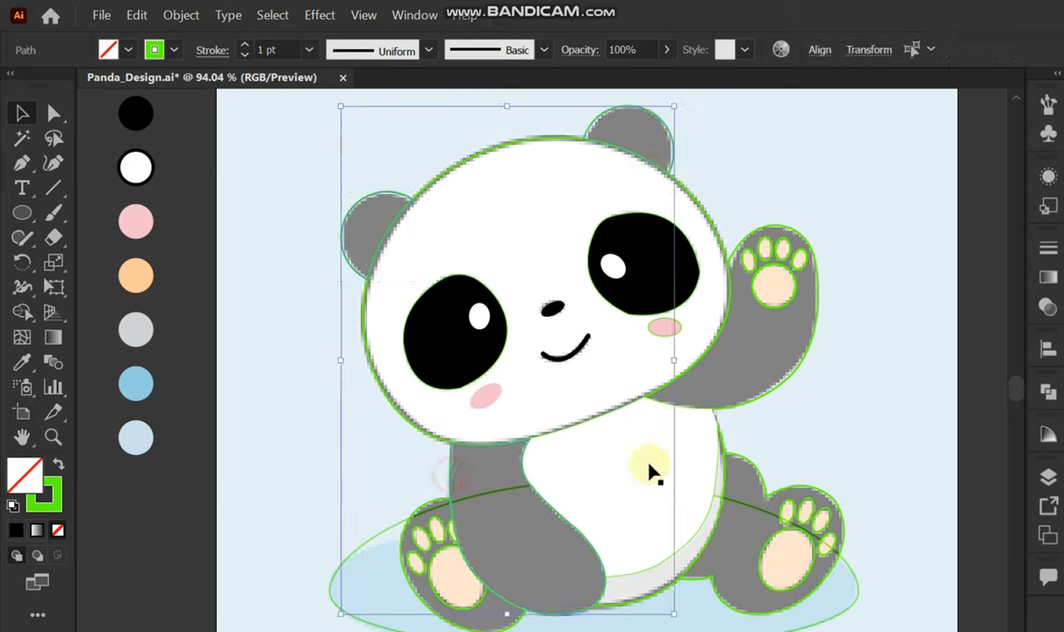
pyautogui.keyDown('shift'); pyautogui.click(739, 413); pyautogui.keyUp('shift')
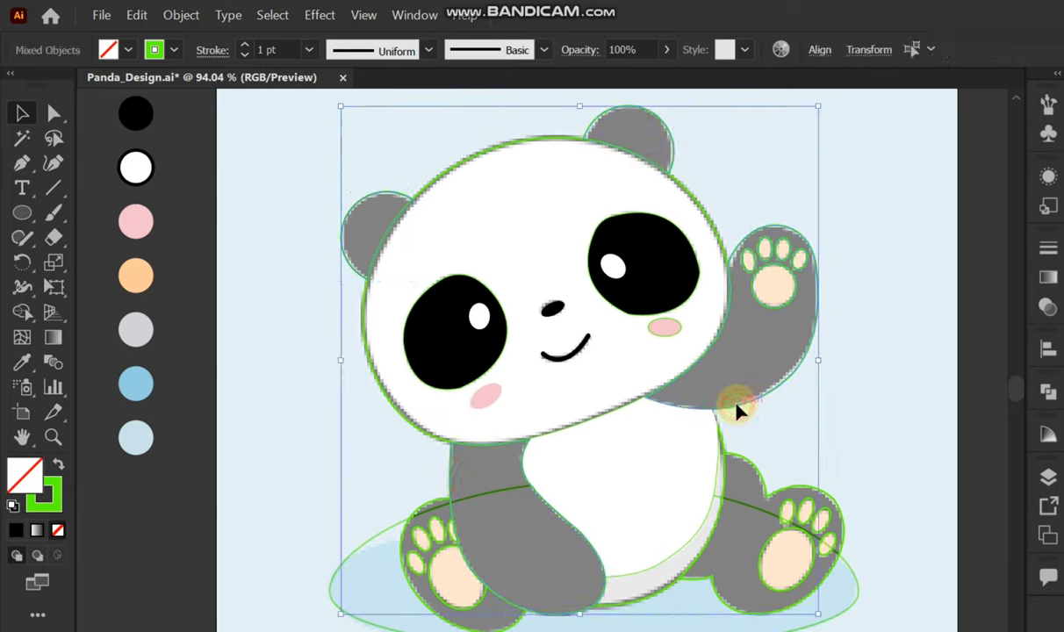
pyautogui.keyDown('shift'); pyautogui.click(765, 492); pyautogui.keyUp('shift')
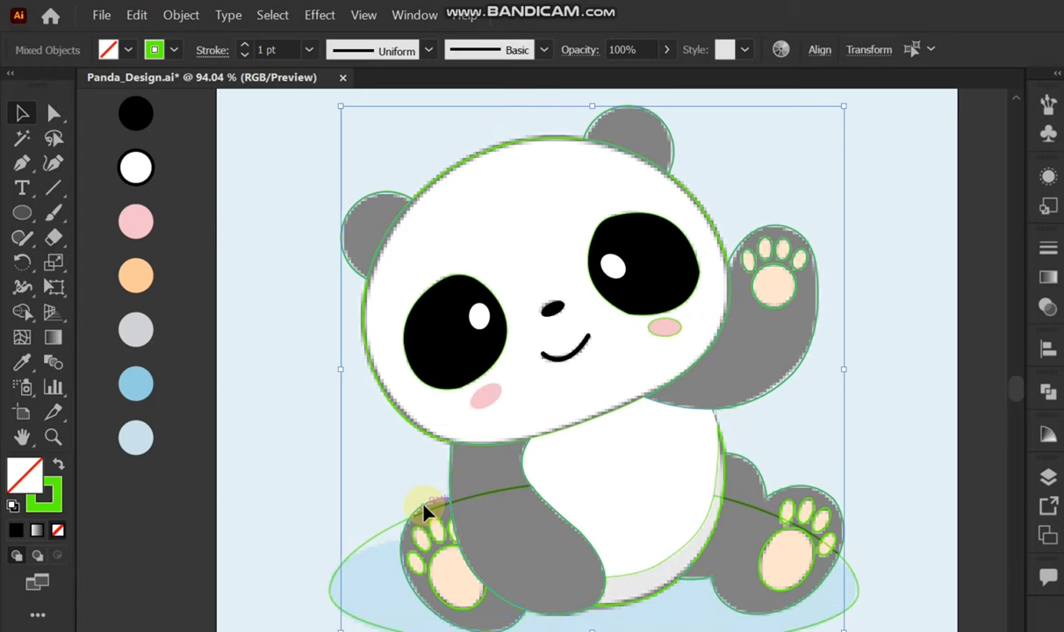
pyautogui.click(136, 112)
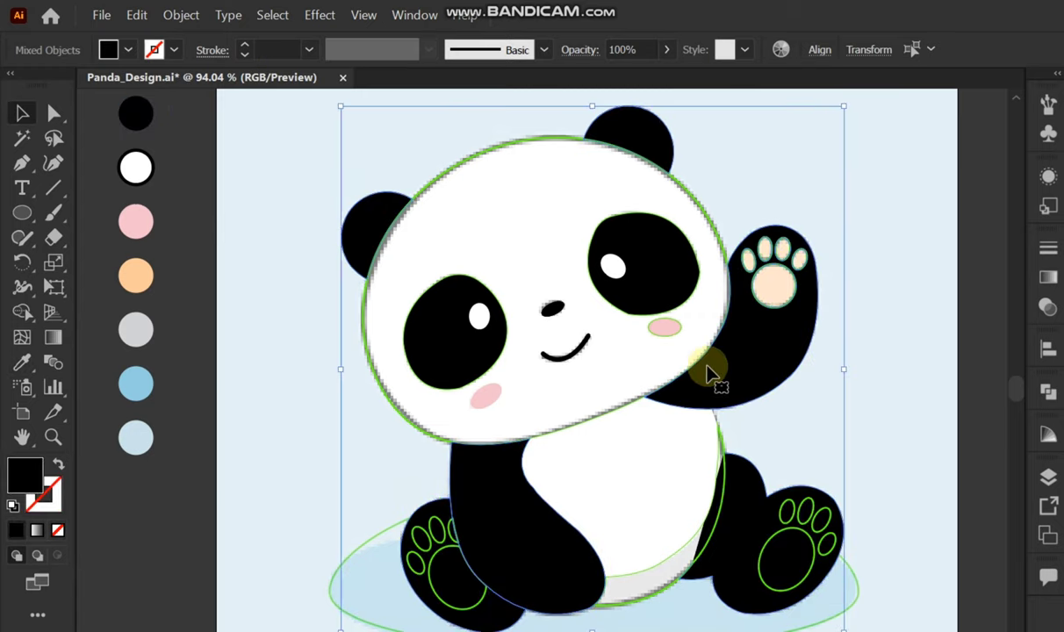
pyautogui.click(824, 430)
# Step: Fill the toe and pad shapes on all three paws with the peach swatch colour
pyautogui.moveTo(866, 482)
pyautogui.mouseDown()
pyautogui.moveTo(781, 591)
pyautogui.moveTo(777, 571)
pyautogui.mouseUp()
pyautogui.keyDown('shift'); pyautogui.click(849, 569); pyautogui.keyUp('shift')
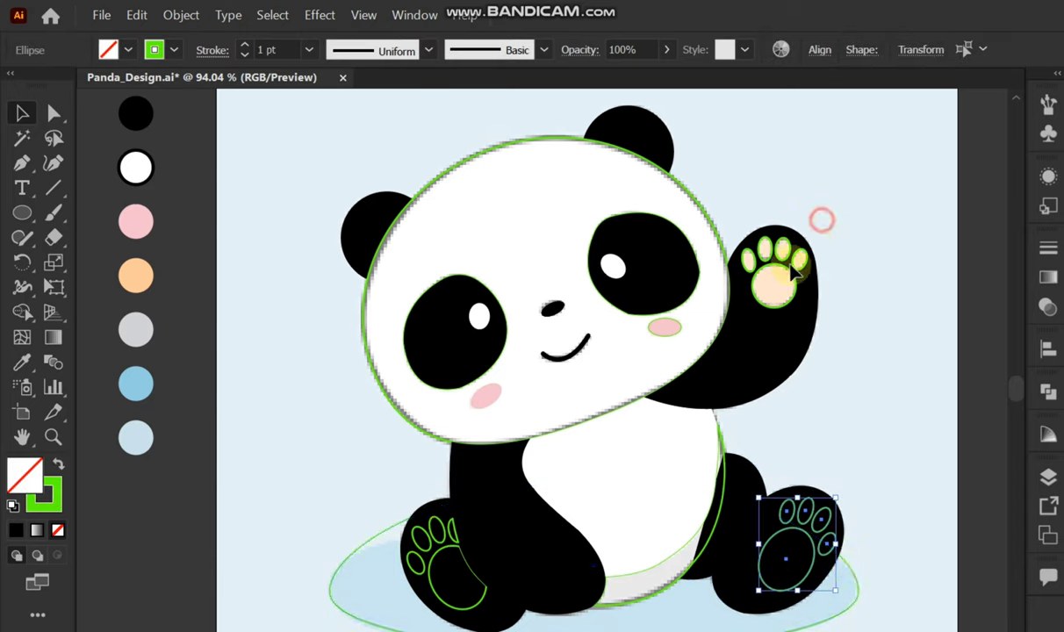
pyautogui.keyDown('shift'); pyautogui.click(784, 342); pyautogui.keyUp('shift')
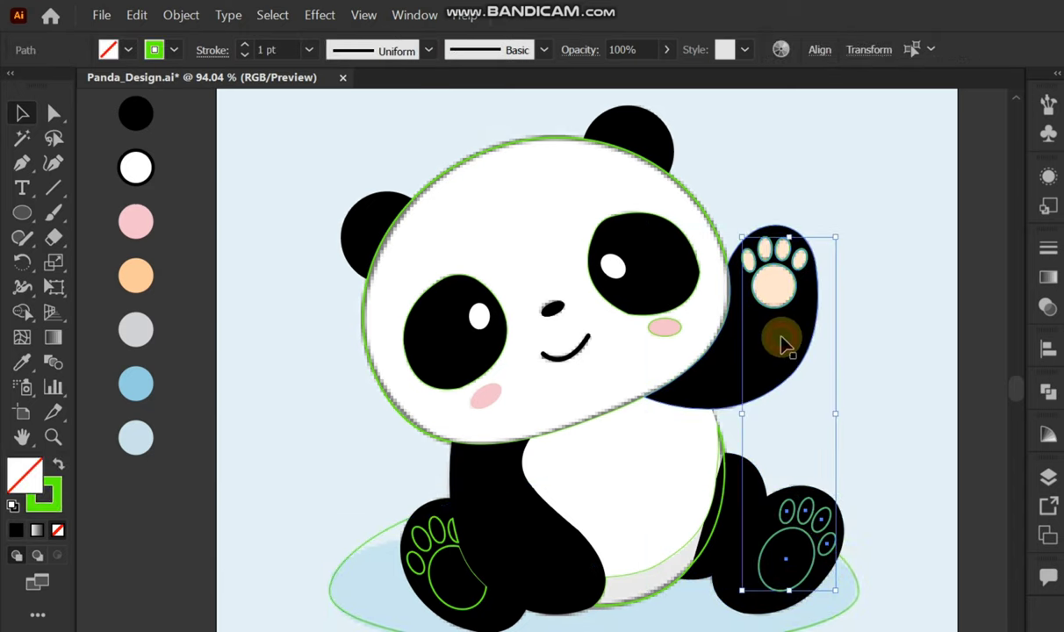
pyautogui.keyDown('shift'); pyautogui.click(410, 559); pyautogui.keyUp('shift')
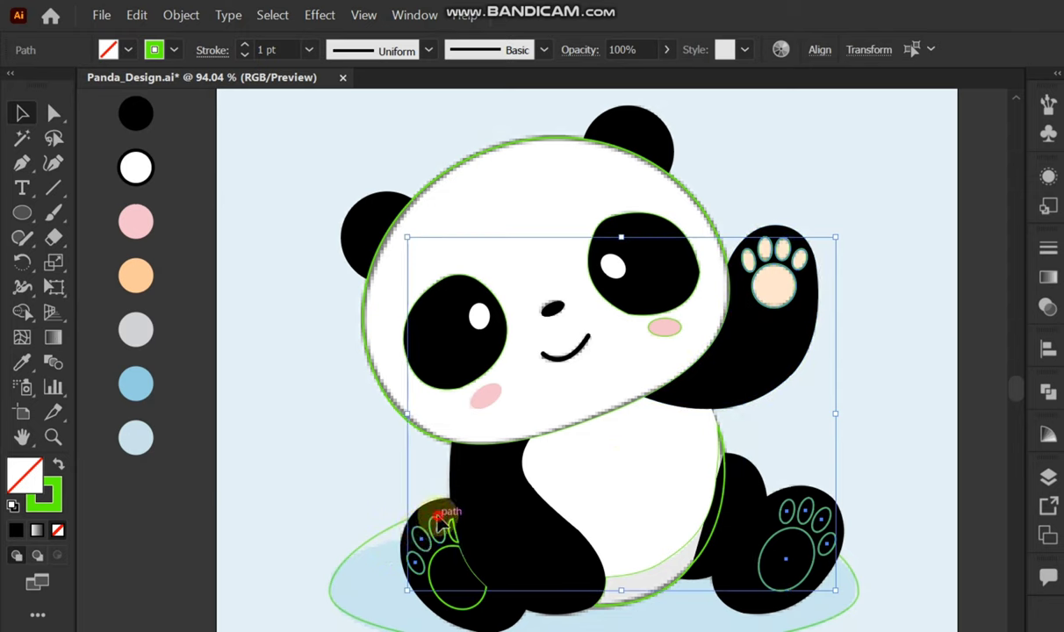
pyautogui.keyDown('shift'); pyautogui.click(474, 602); pyautogui.keyUp('shift')
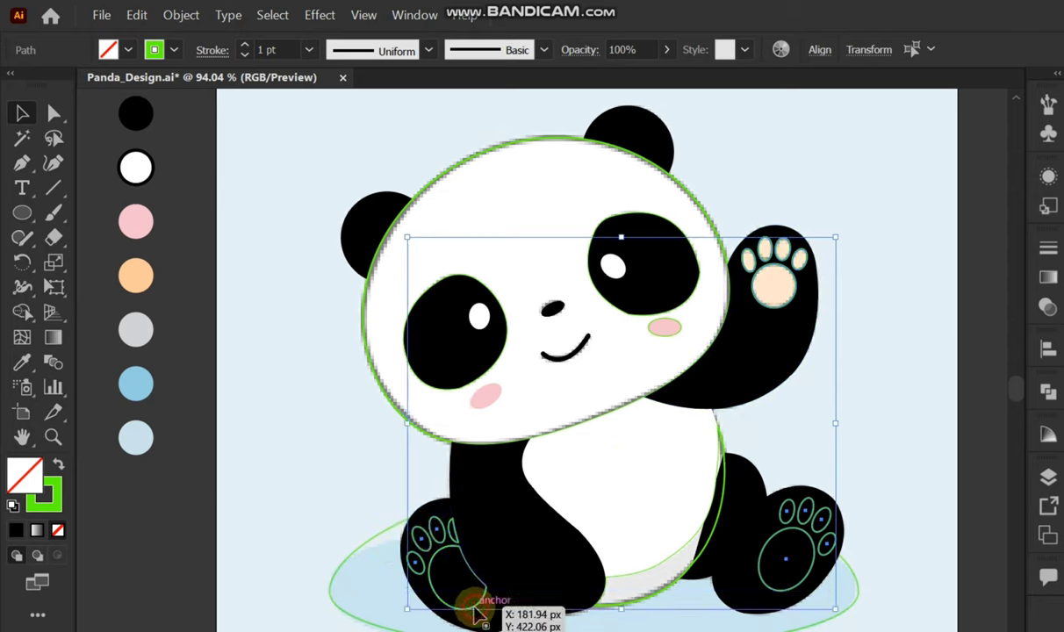
pyautogui.click(135, 277)
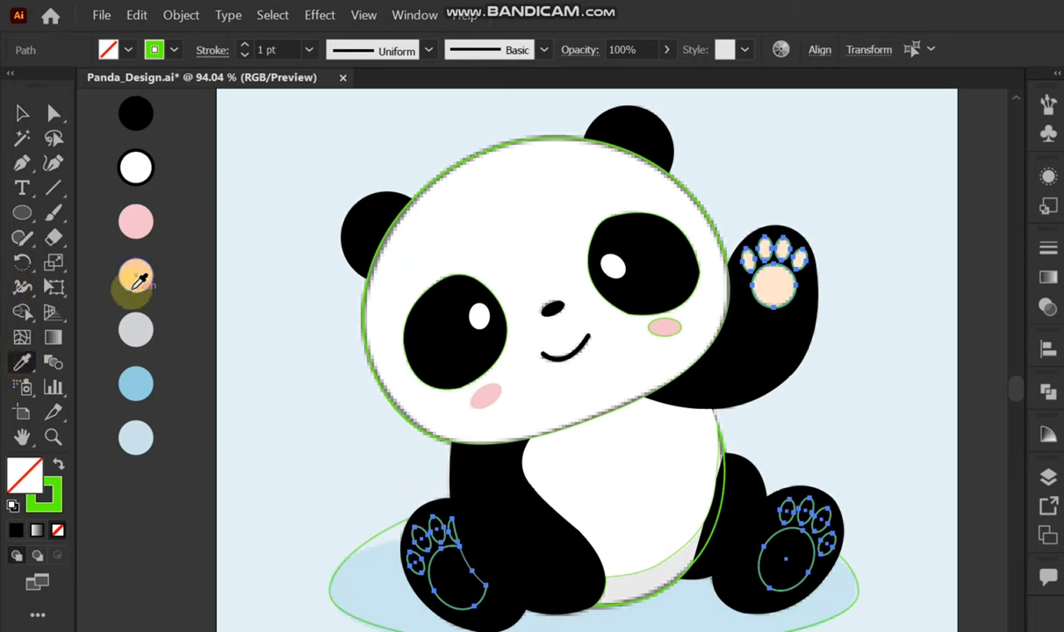
# Step: Fill the shading strip beside the belly with the light grey swatch
pyautogui.press('v')
pyautogui.click(886, 432)
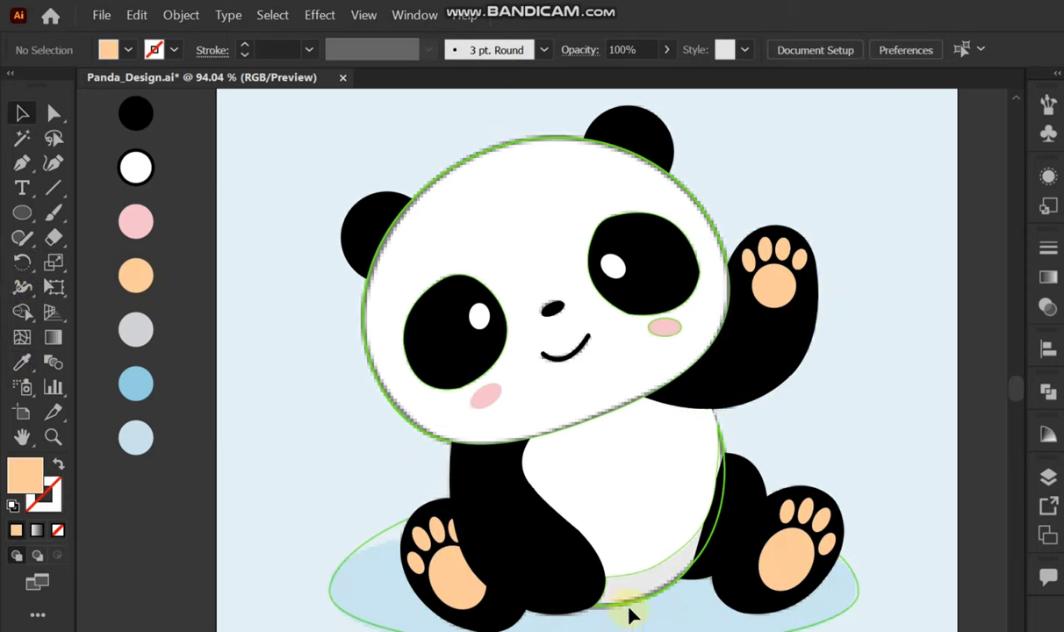
pyautogui.click(630, 606)
pyautogui.click(22, 361)
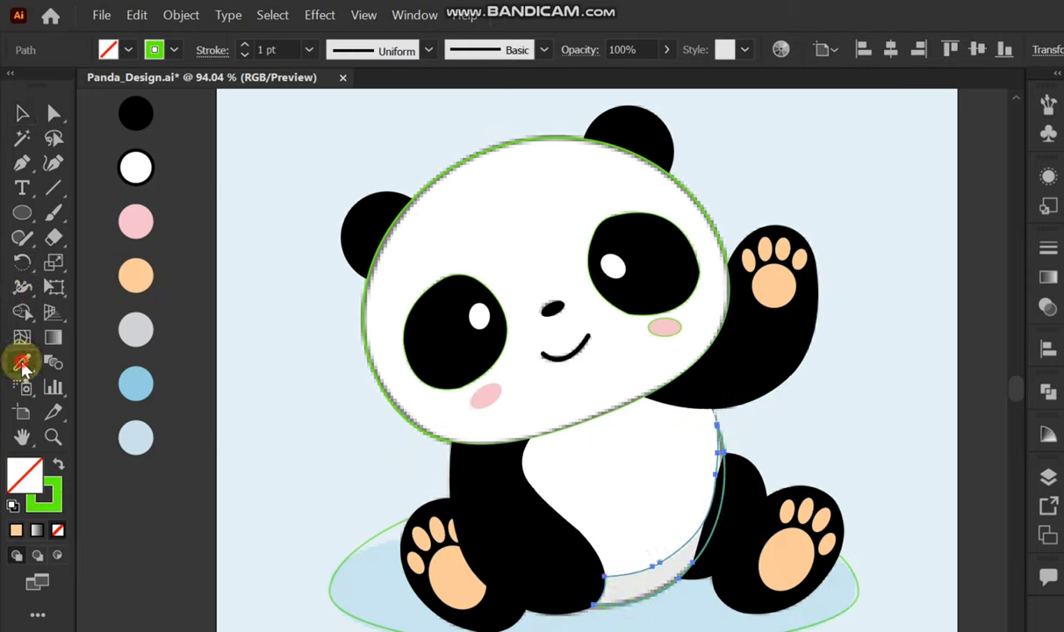
pyautogui.click(140, 325)
pyautogui.press('v')
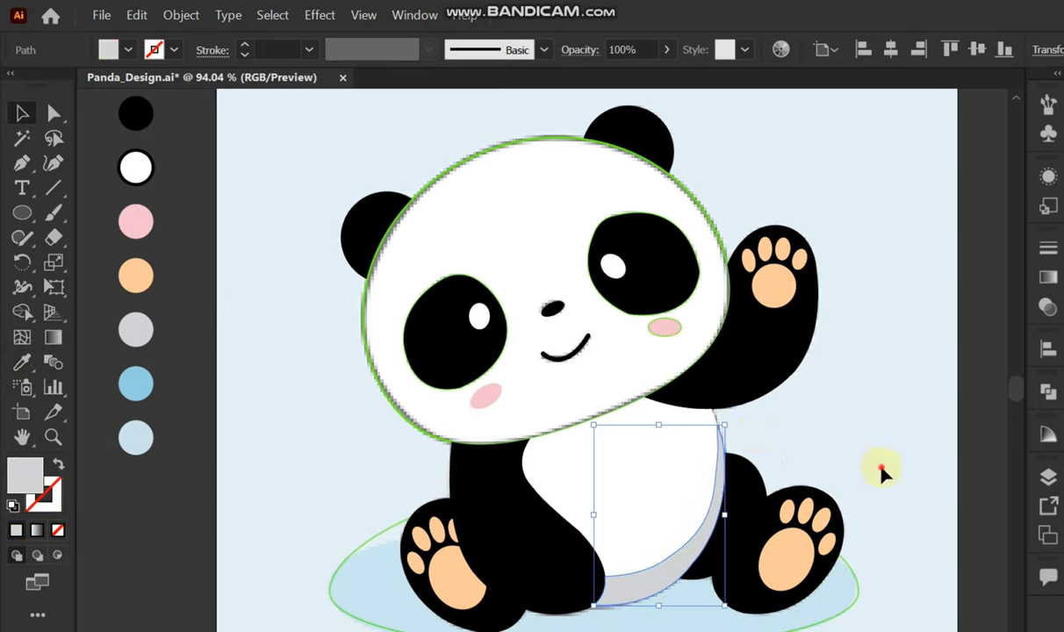
# Step: Fill the ground shadow ellipse with the light blue swatch
pyautogui.click(882, 472)
pyautogui.click(852, 592)
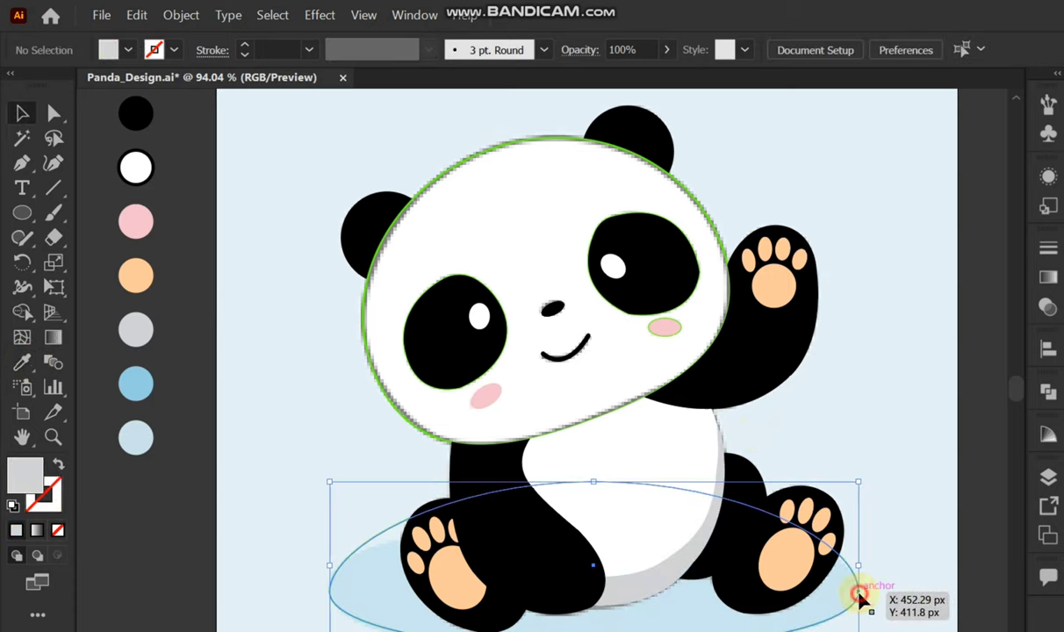
pyautogui.click(22, 362)
pyautogui.click(137, 378)
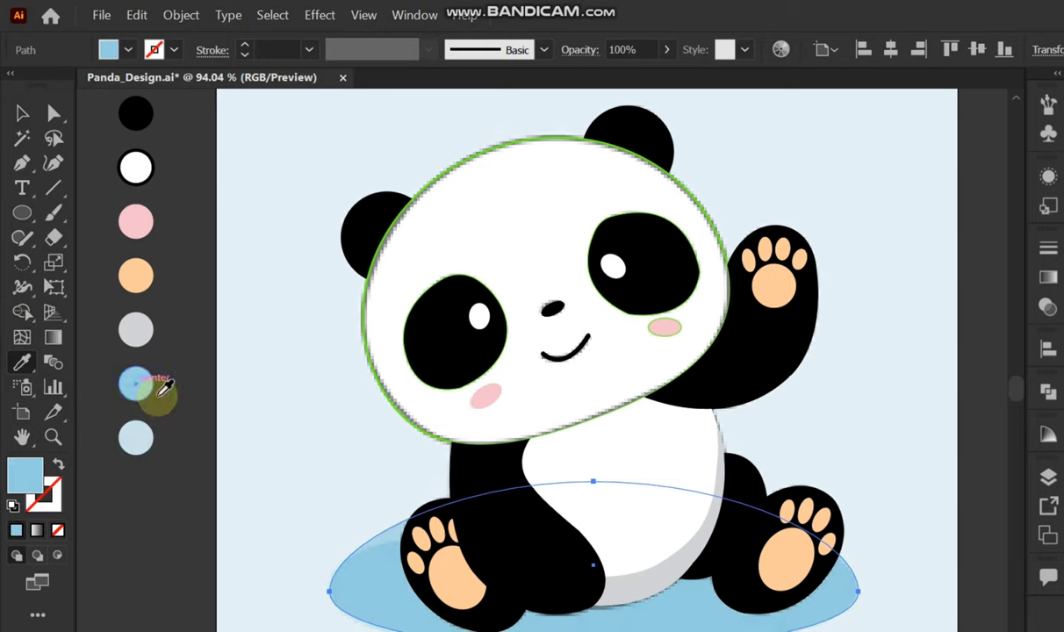
pyautogui.press('v')
pyautogui.click(265, 536)
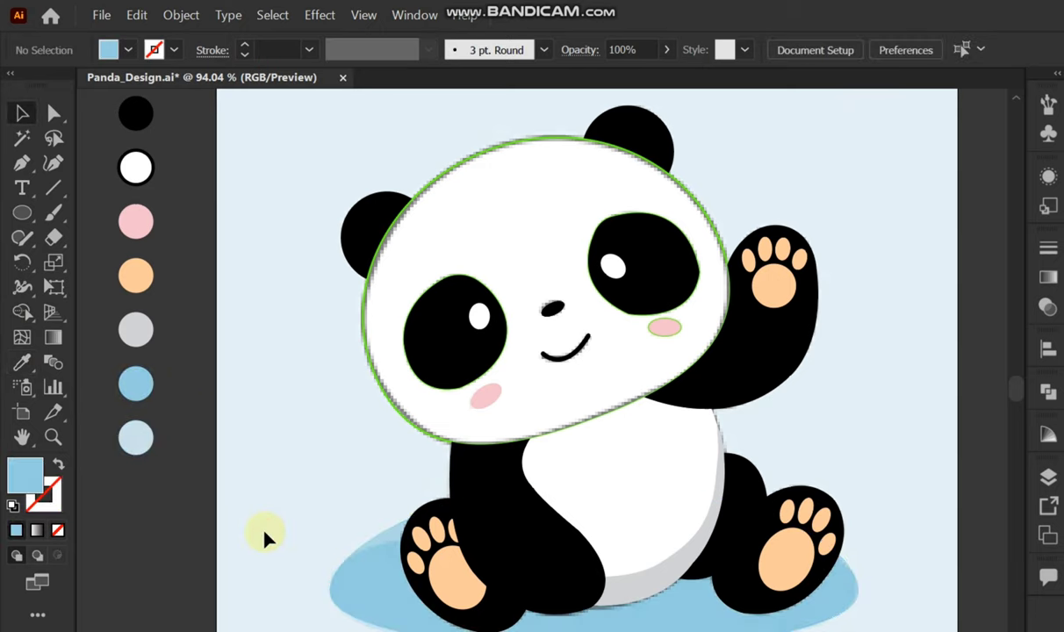
# Step: Lower the ground ellipse's top anchor to flatten its top
pyautogui.click(347, 584)
pyautogui.press('a')
pyautogui.click(592, 481)
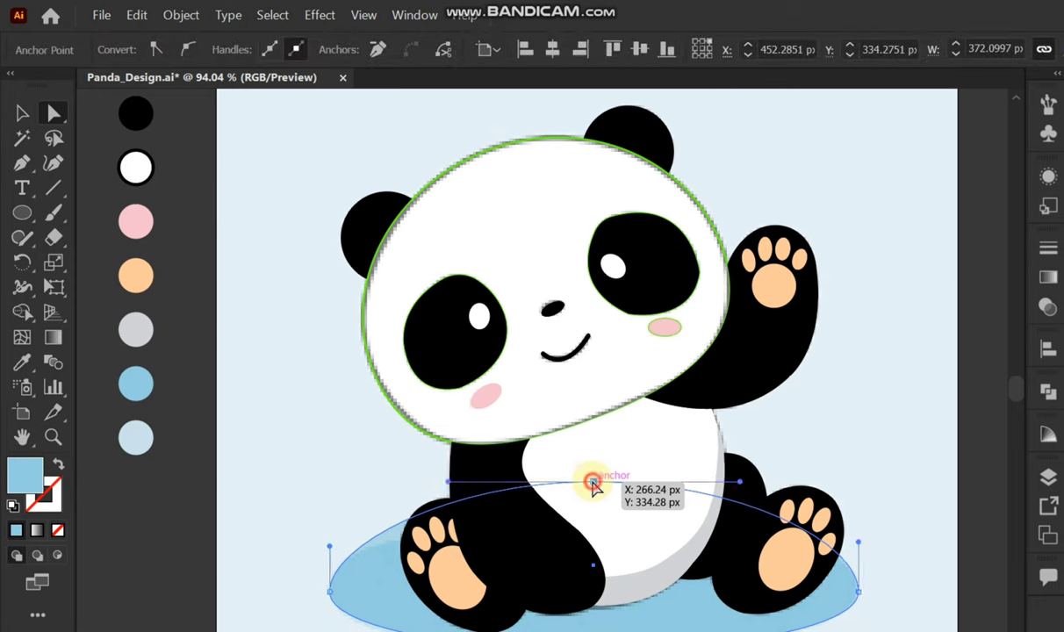
pyautogui.moveTo(593, 484); pyautogui.dragTo(593, 497)
pyautogui.press('v')
pyautogui.click(717, 201)
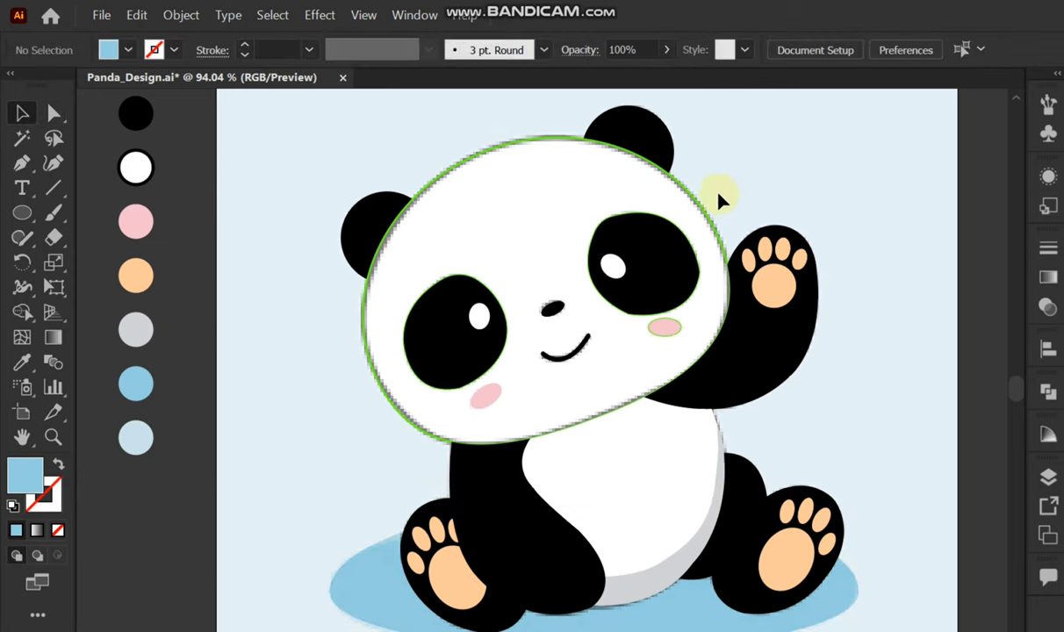
# Step: Give the head a black 2 pt outline and send it behind the face features
pyautogui.click(698, 204)
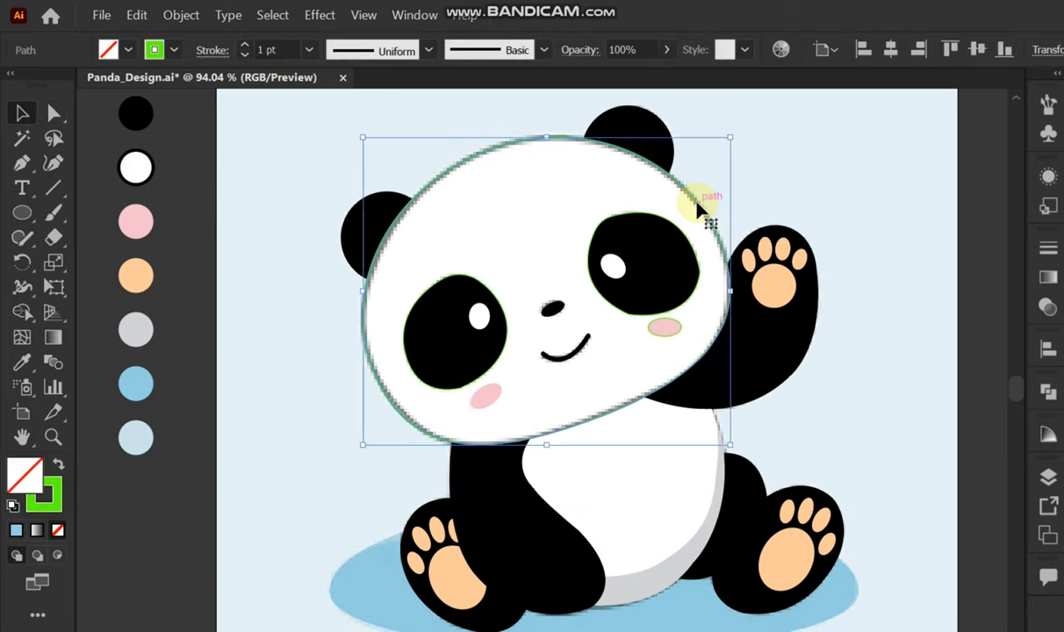
pyautogui.click(138, 165)
pyautogui.press('a')
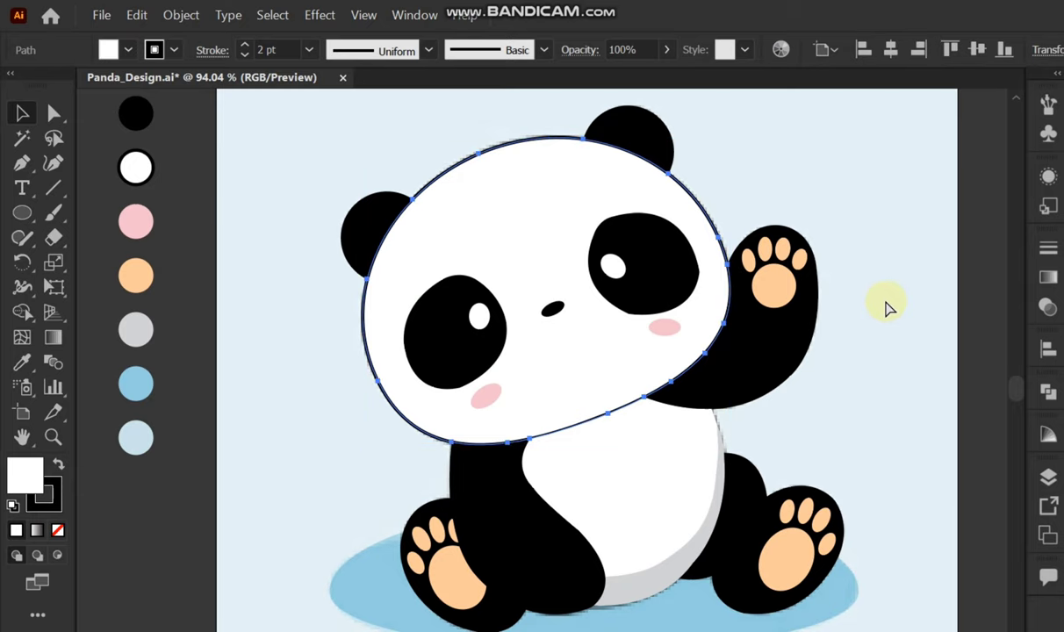
pyautogui.rightClick(545, 207)
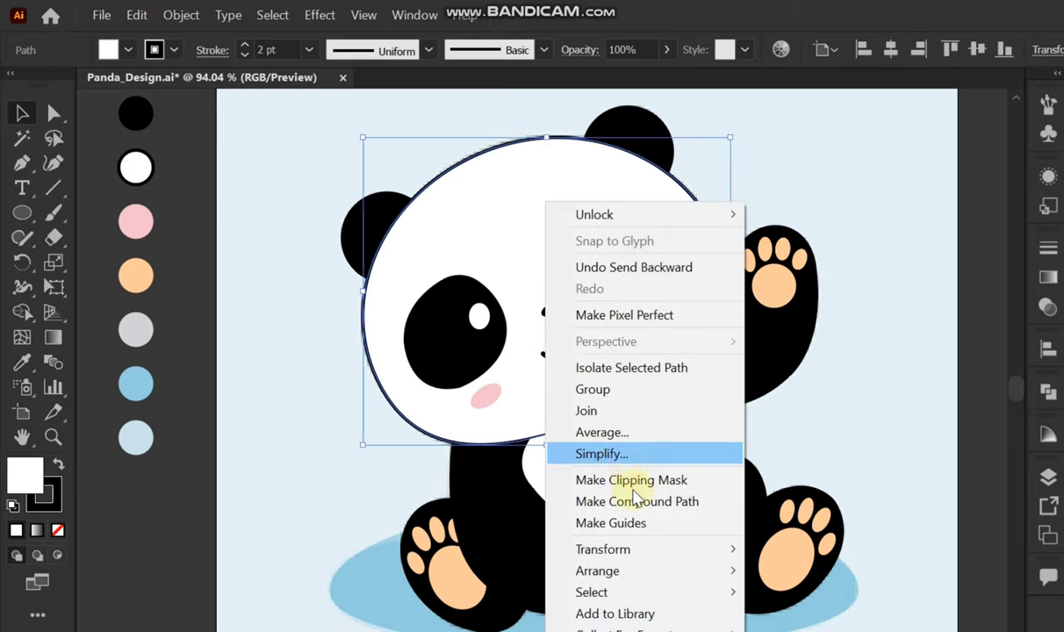
pyautogui.click(834, 628)
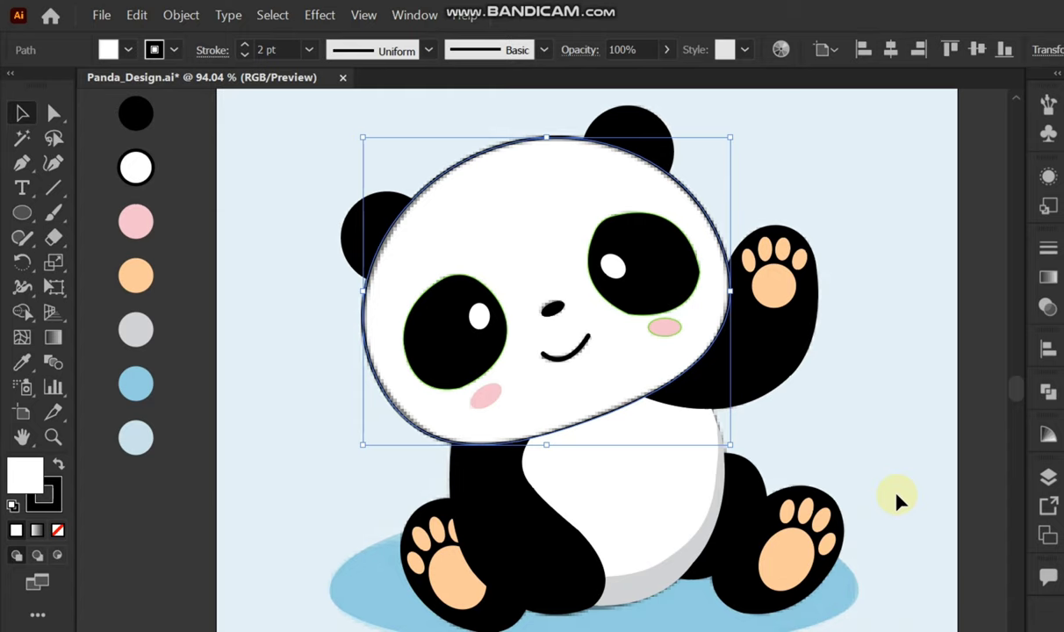
pyautogui.click(897, 500)
pyautogui.hotkey('ctrl', '0')
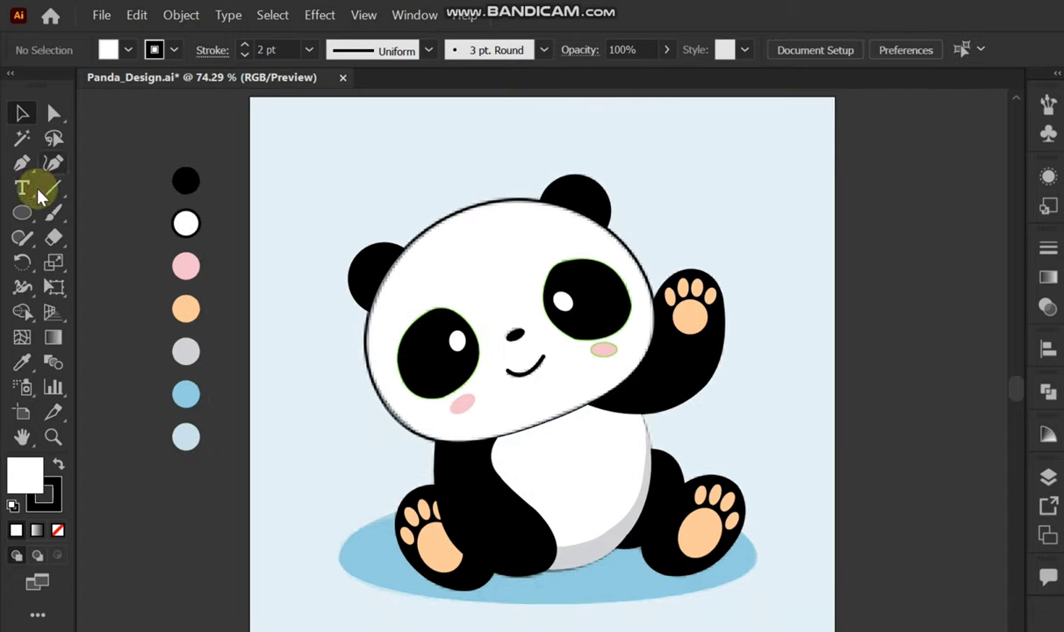
# Step: Draw an artboard-sized rectangle, fill it pale blue, and send it to the back
pyautogui.moveTo(22, 211); pyautogui.dragTo(61, 210)
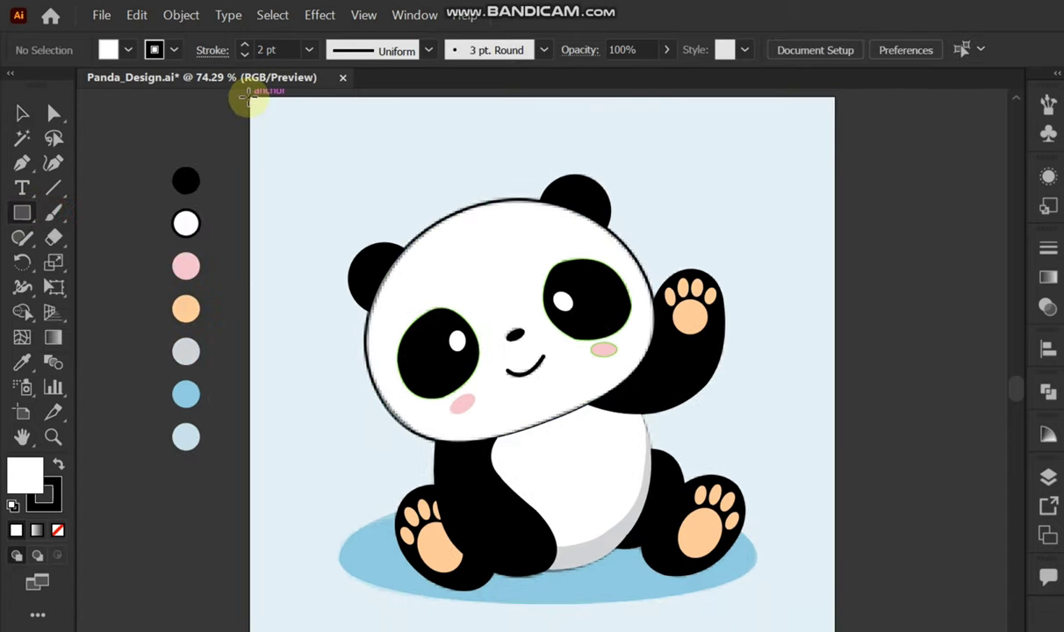
pyautogui.moveTo(248, 98); pyautogui.dragTo(832, 625)
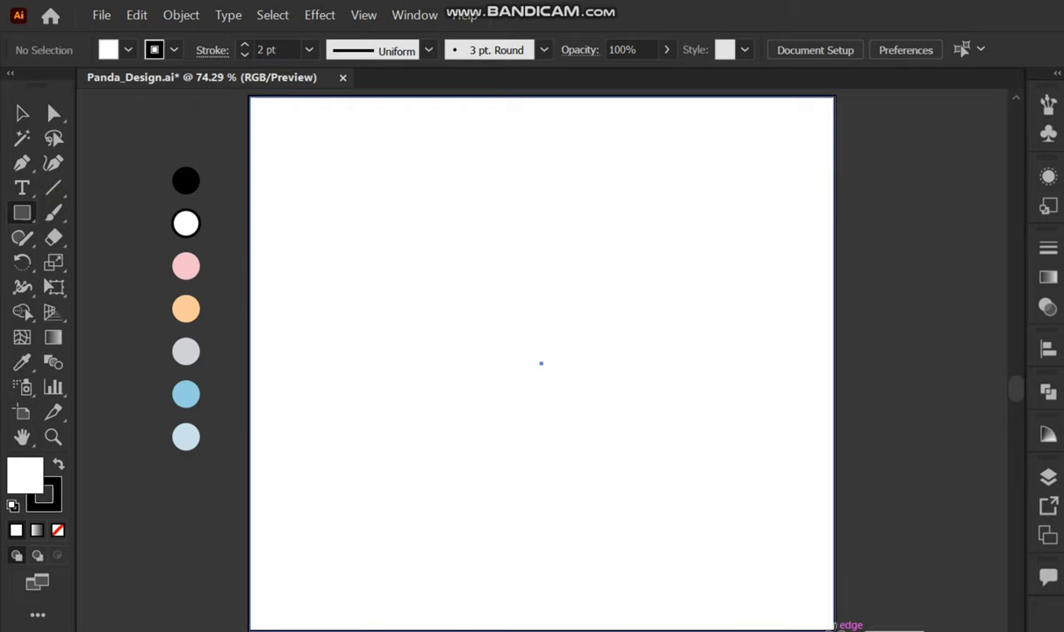
pyautogui.press('i')
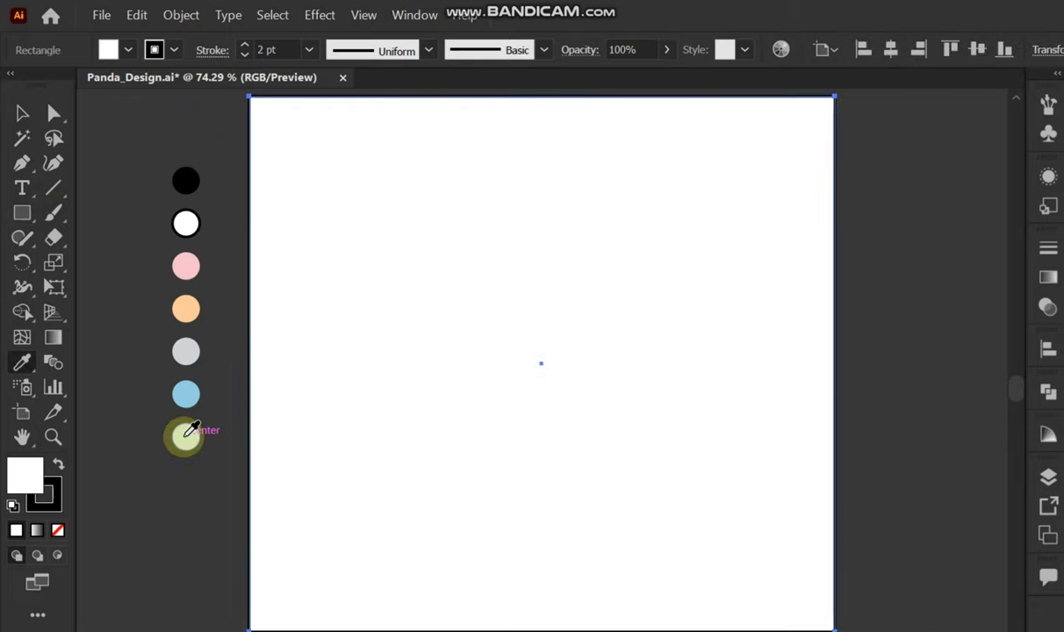
pyautogui.click(185, 436)
pyautogui.press('v')
pyautogui.rightClick(443, 174)
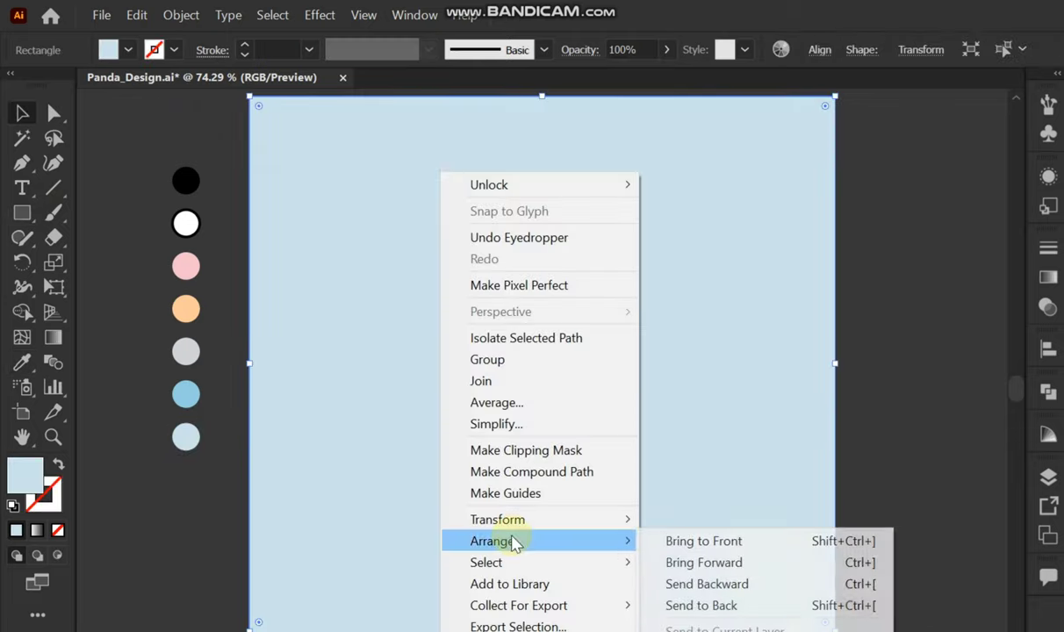
pyautogui.click(700, 605)
pyautogui.click(866, 501)
# Step: Pen a curved path from the leg's bottom edge up the belly's right edge, swapping fill and stroke
pyautogui.scroll(2, 744, 598)
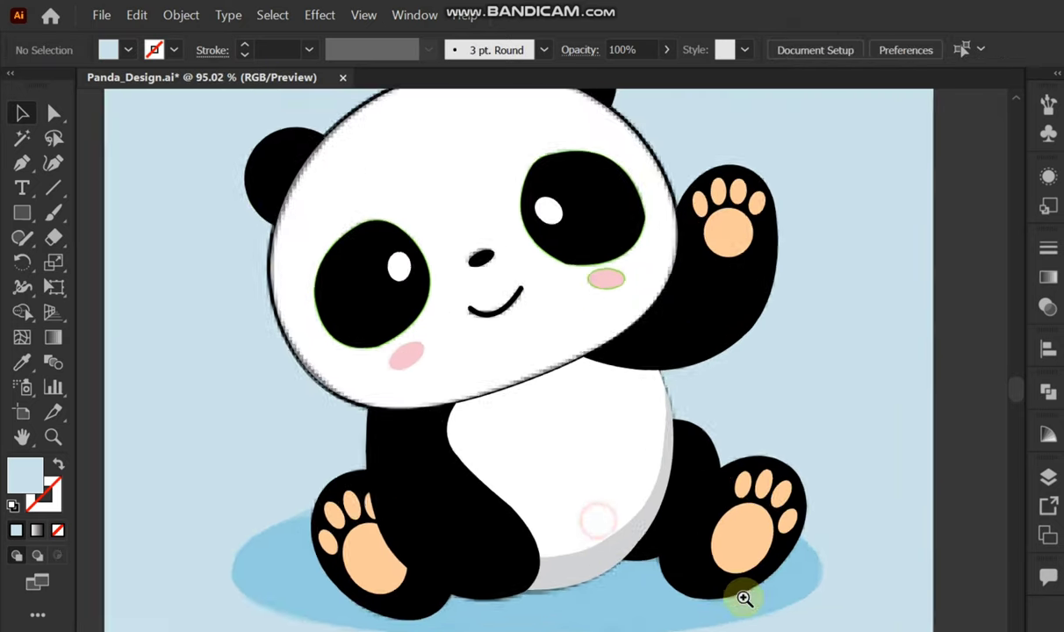
pyautogui.scroll(4, 744, 588)
pyautogui.scroll(-2, 589, 375)
pyautogui.scroll(2, 641, 423)
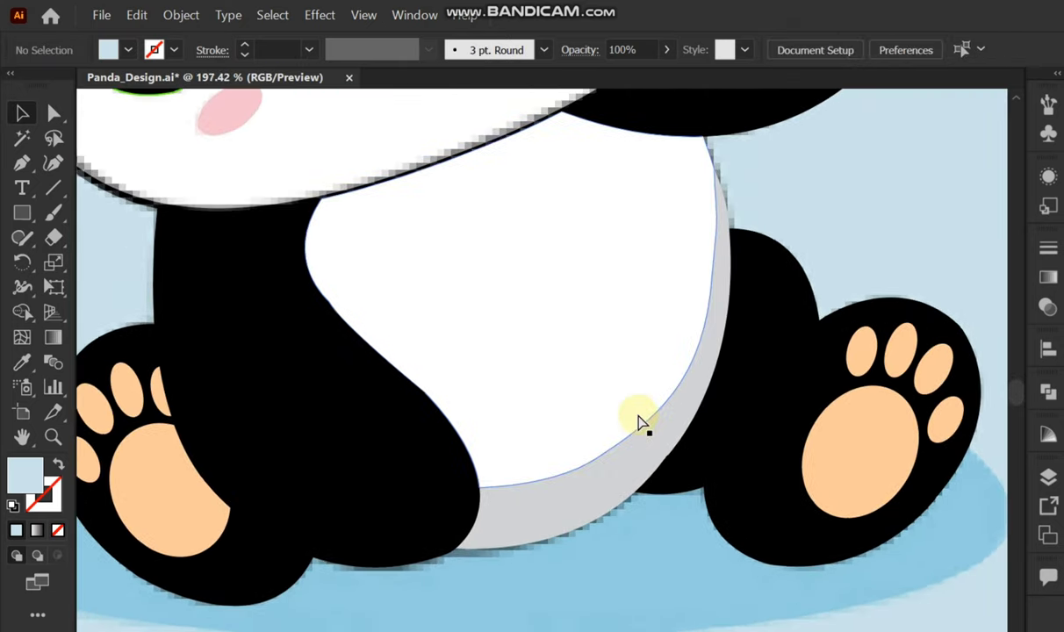
pyautogui.click(19, 166)
pyautogui.click(456, 551)
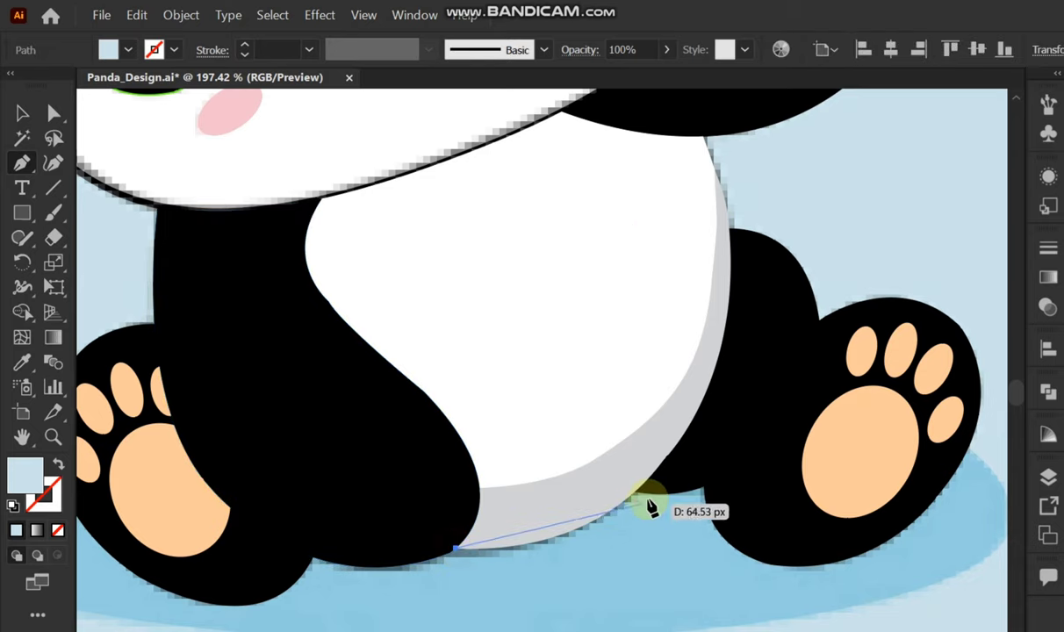
pyautogui.moveTo(648, 476); pyautogui.dragTo(702, 402)
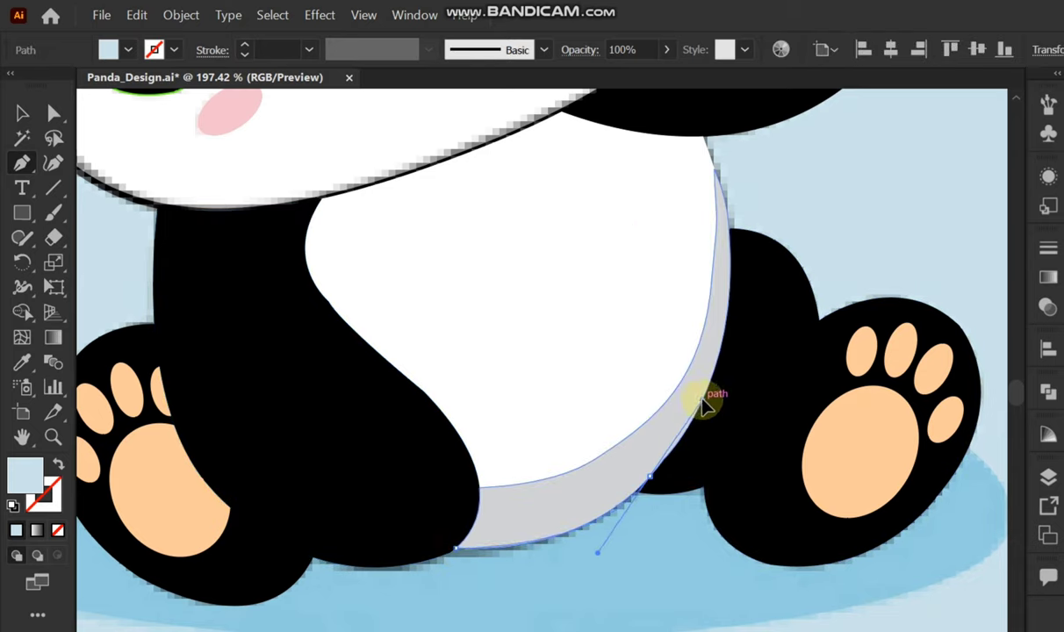
pyautogui.click(649, 476)
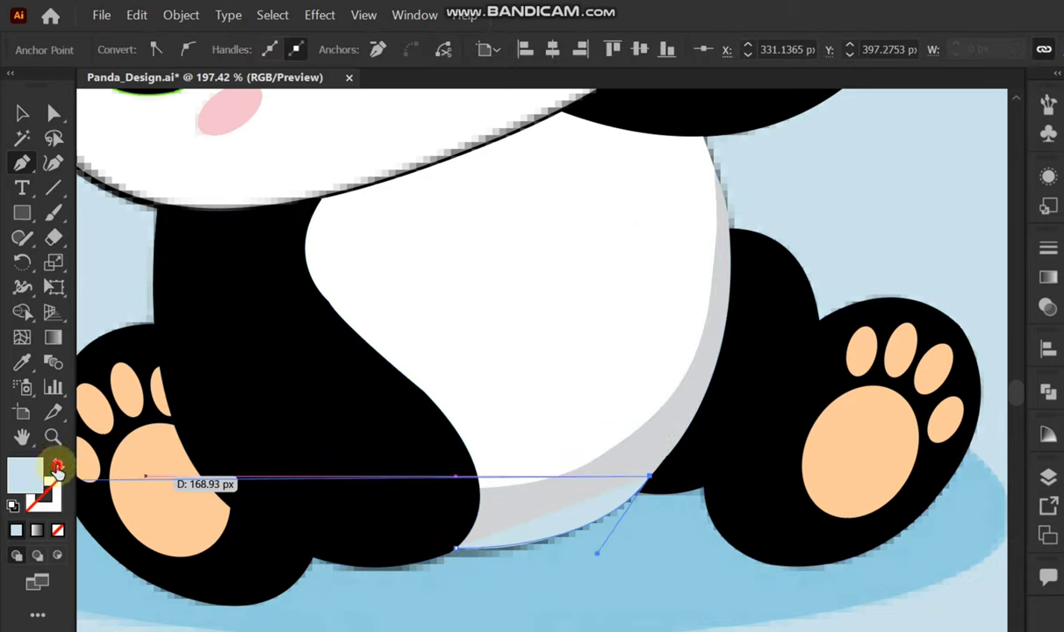
pyautogui.click(56, 466)
pyautogui.moveTo(718, 357); pyautogui.dragTo(735, 285)
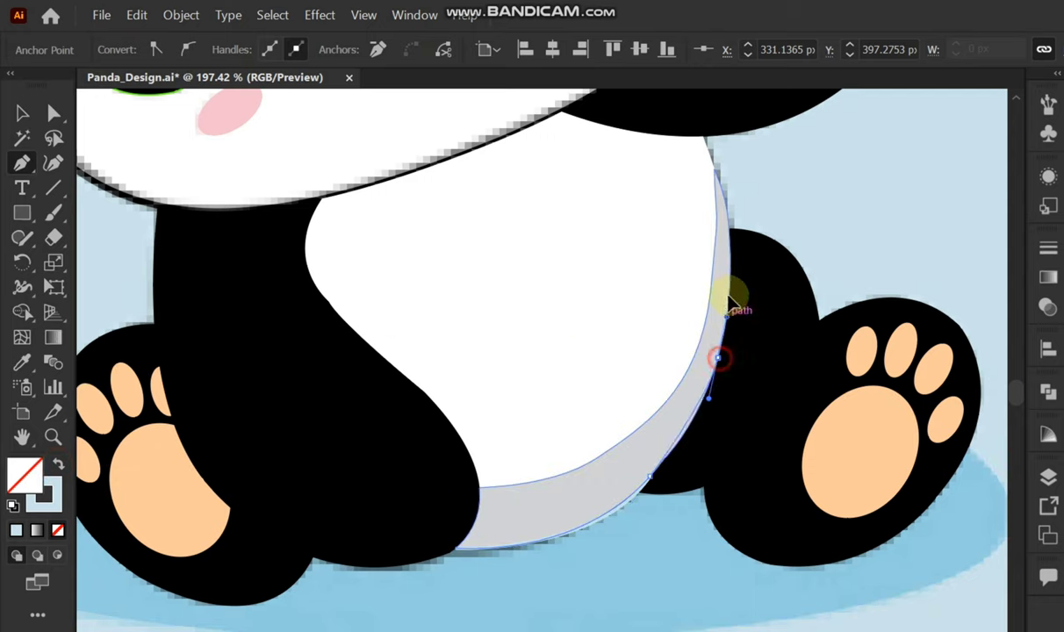
pyautogui.click(718, 358)
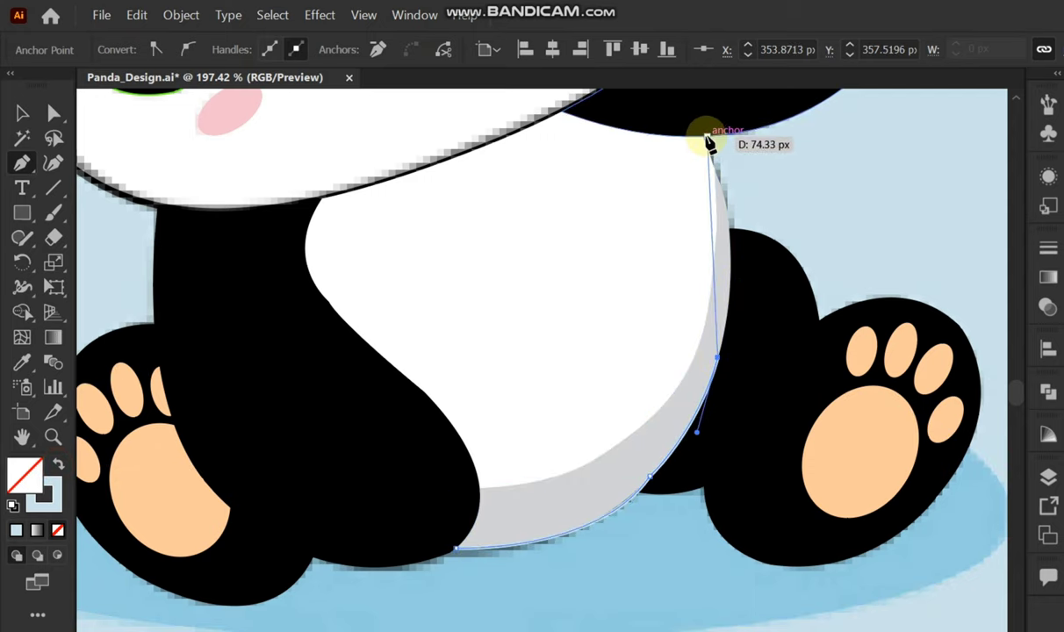
# Step: Extend the path to the head, nudge its top anchor onto the head edge, and smooth the curve
pyautogui.moveTo(709, 140); pyautogui.dragTo(663, 200)
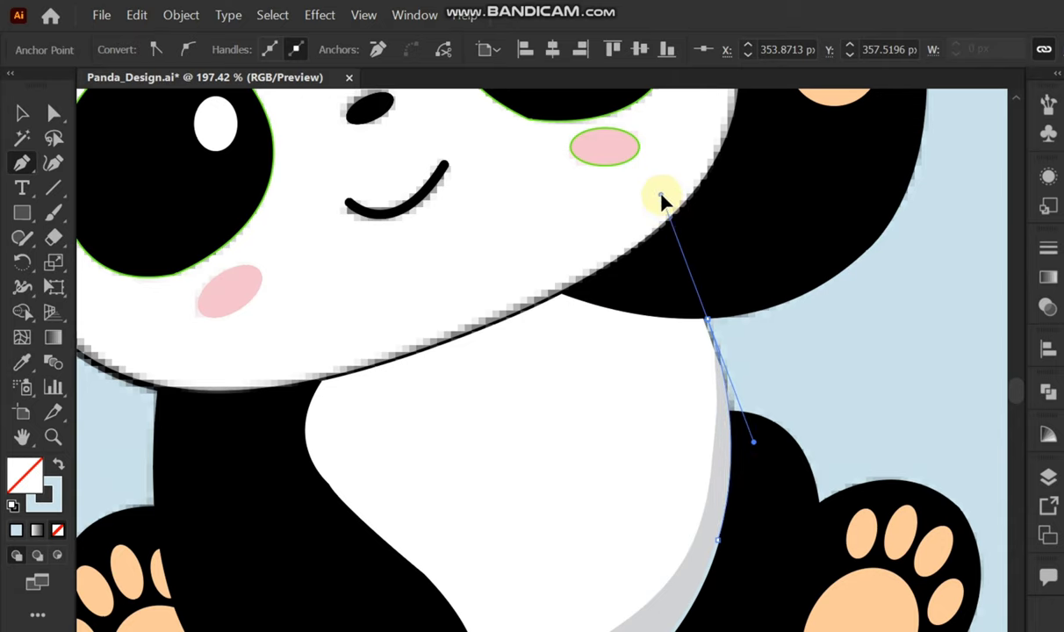
pyautogui.hotkey('ctrl', 'space')
pyautogui.moveTo(727, 333); pyautogui.dragTo(906, 473)
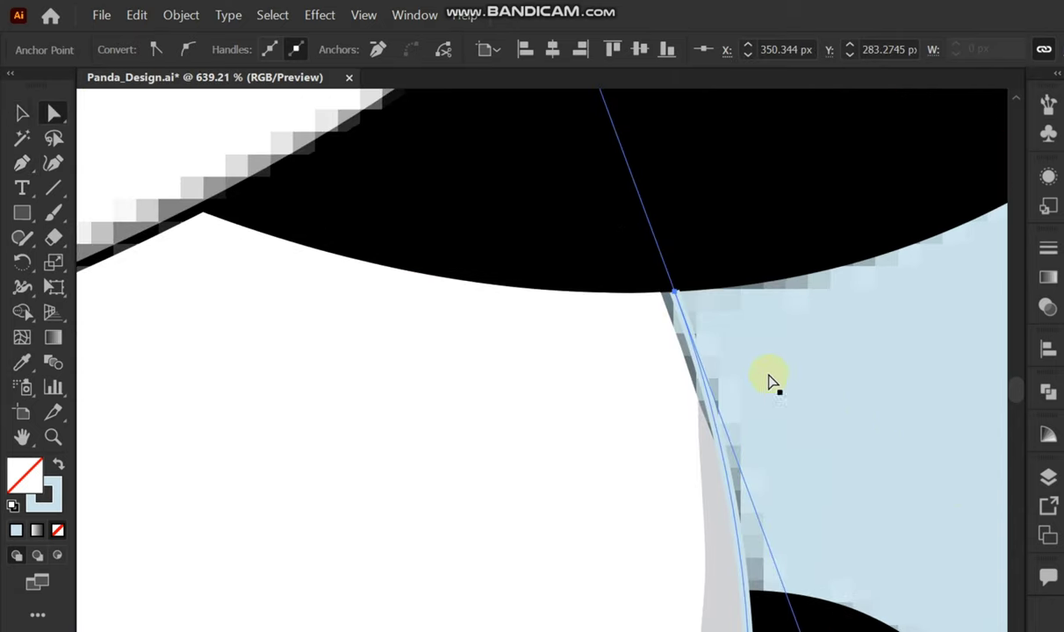
pyautogui.moveTo(673, 291); pyautogui.dragTo(660, 291)
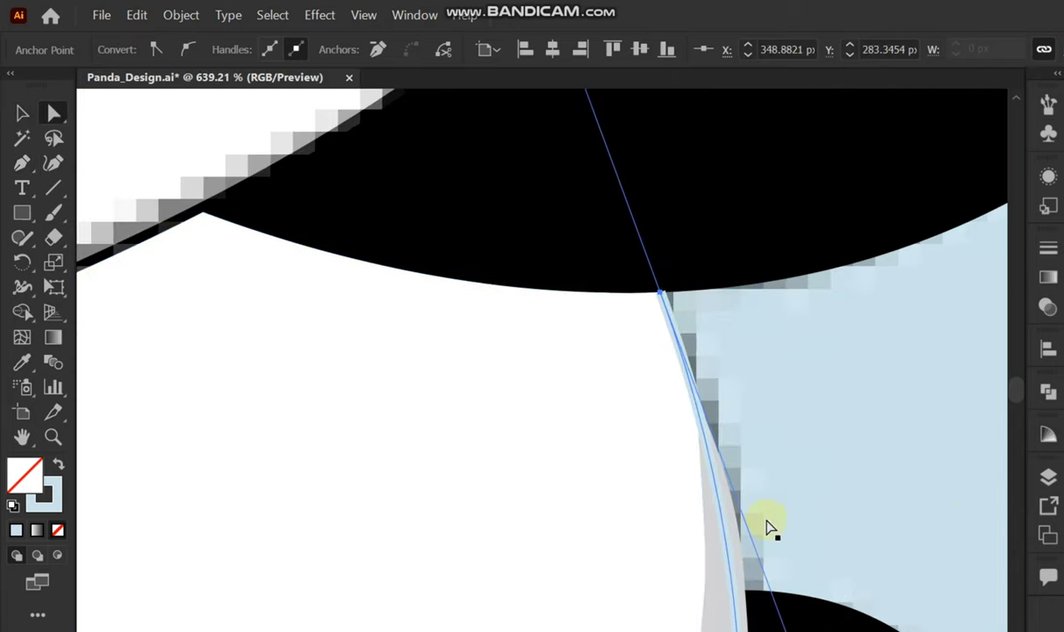
pyautogui.scroll(-5, 766, 527)
pyautogui.moveTo(610, 327); pyautogui.dragTo(636, 310)
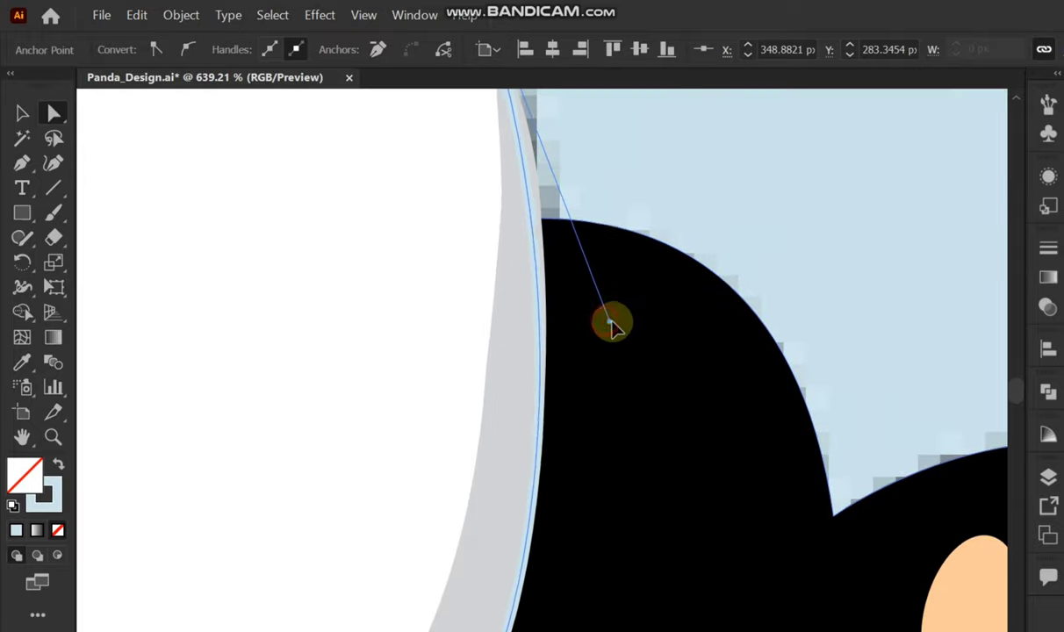
pyautogui.hotkey('ctrl', '0')
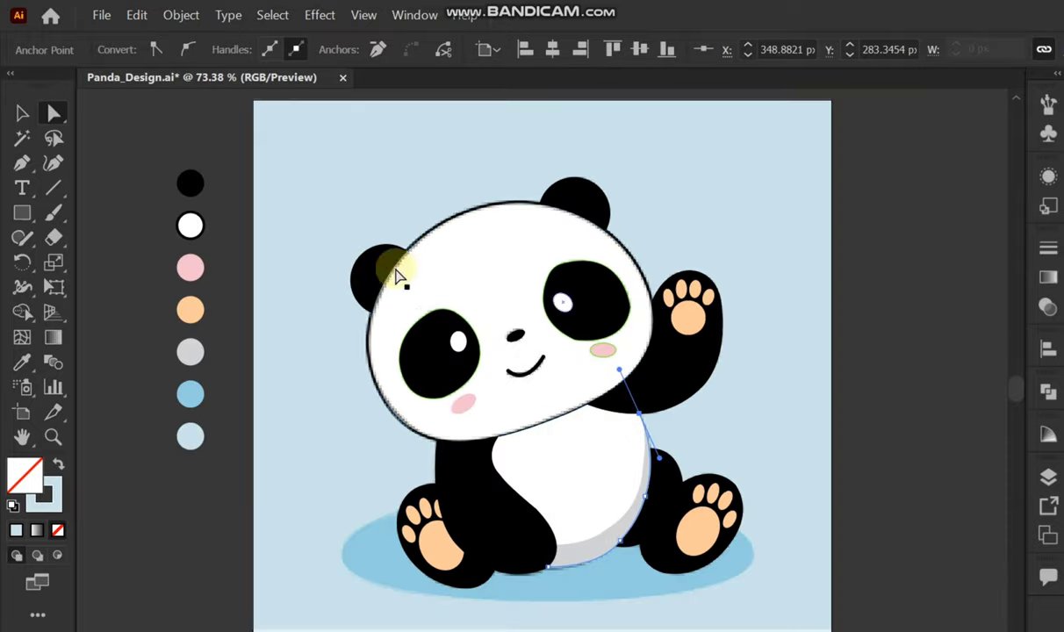
pyautogui.click(59, 497)
pyautogui.press('v')
pyautogui.click(909, 522)
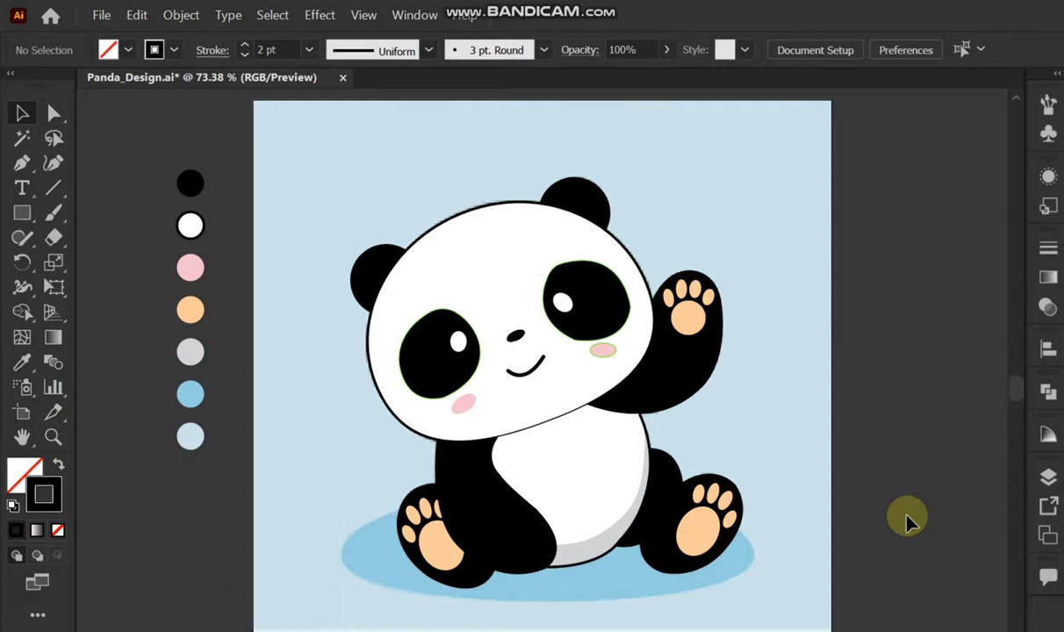